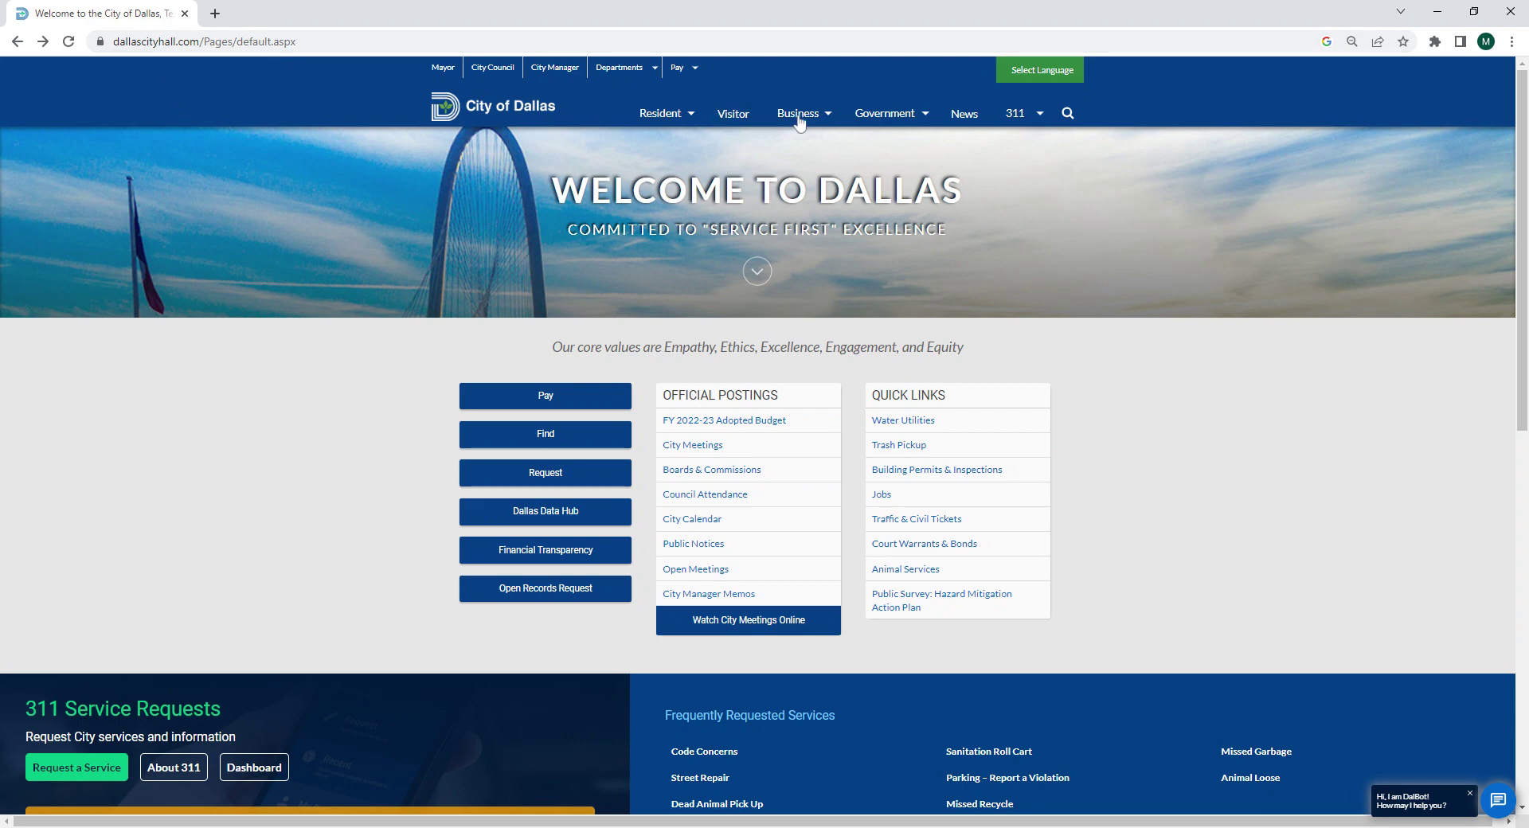
Navigate Business > Development > Zoning - Current Planning on the City of Dallas site
{"action": "left_click", "coordinate": [795, 123]}
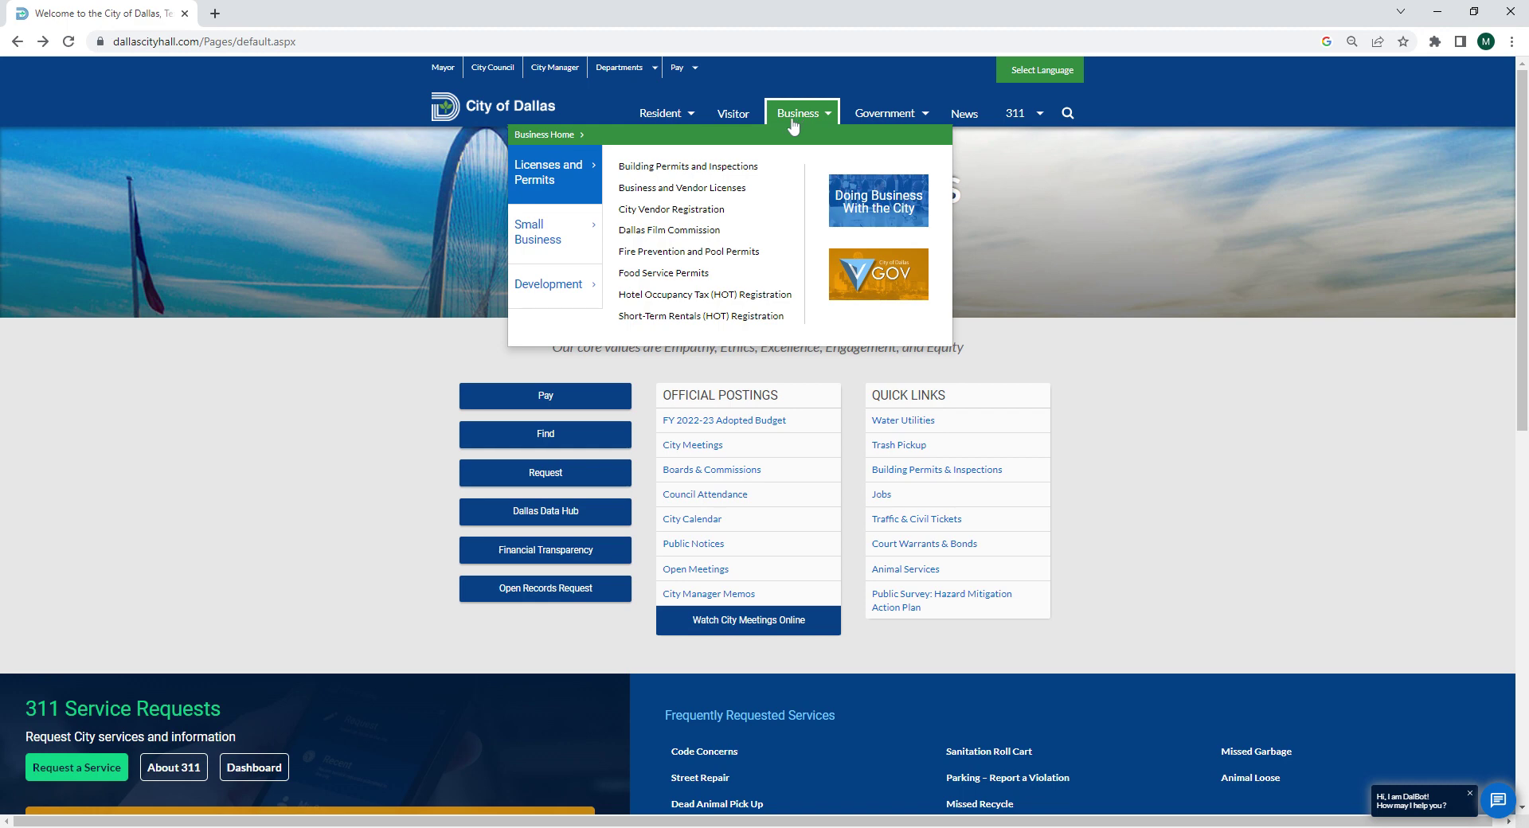
{"action": "left_click", "coordinate": [557, 300]}
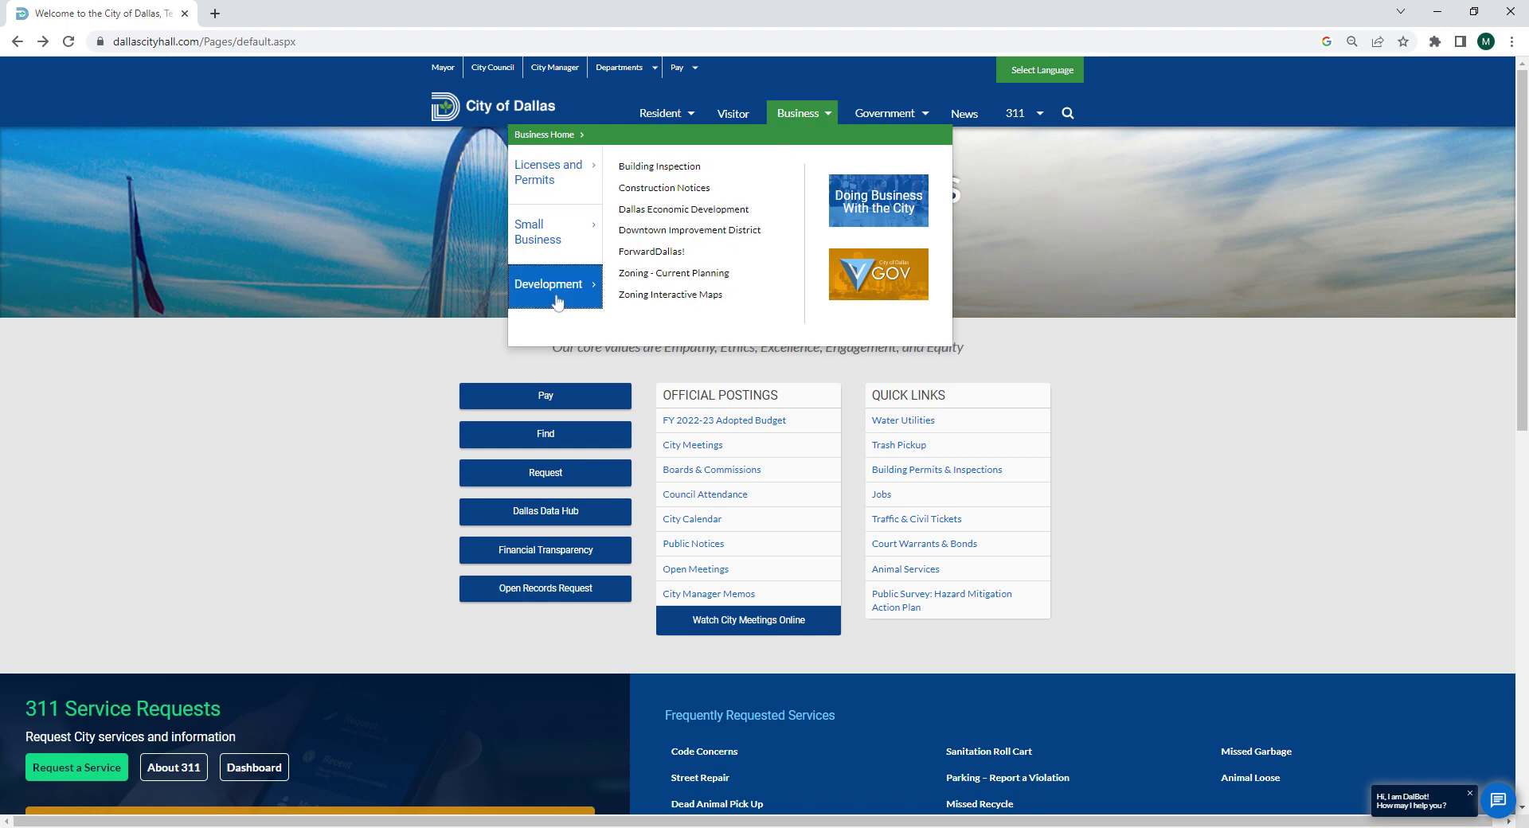
{"action": "left_click", "coordinate": [642, 275]}
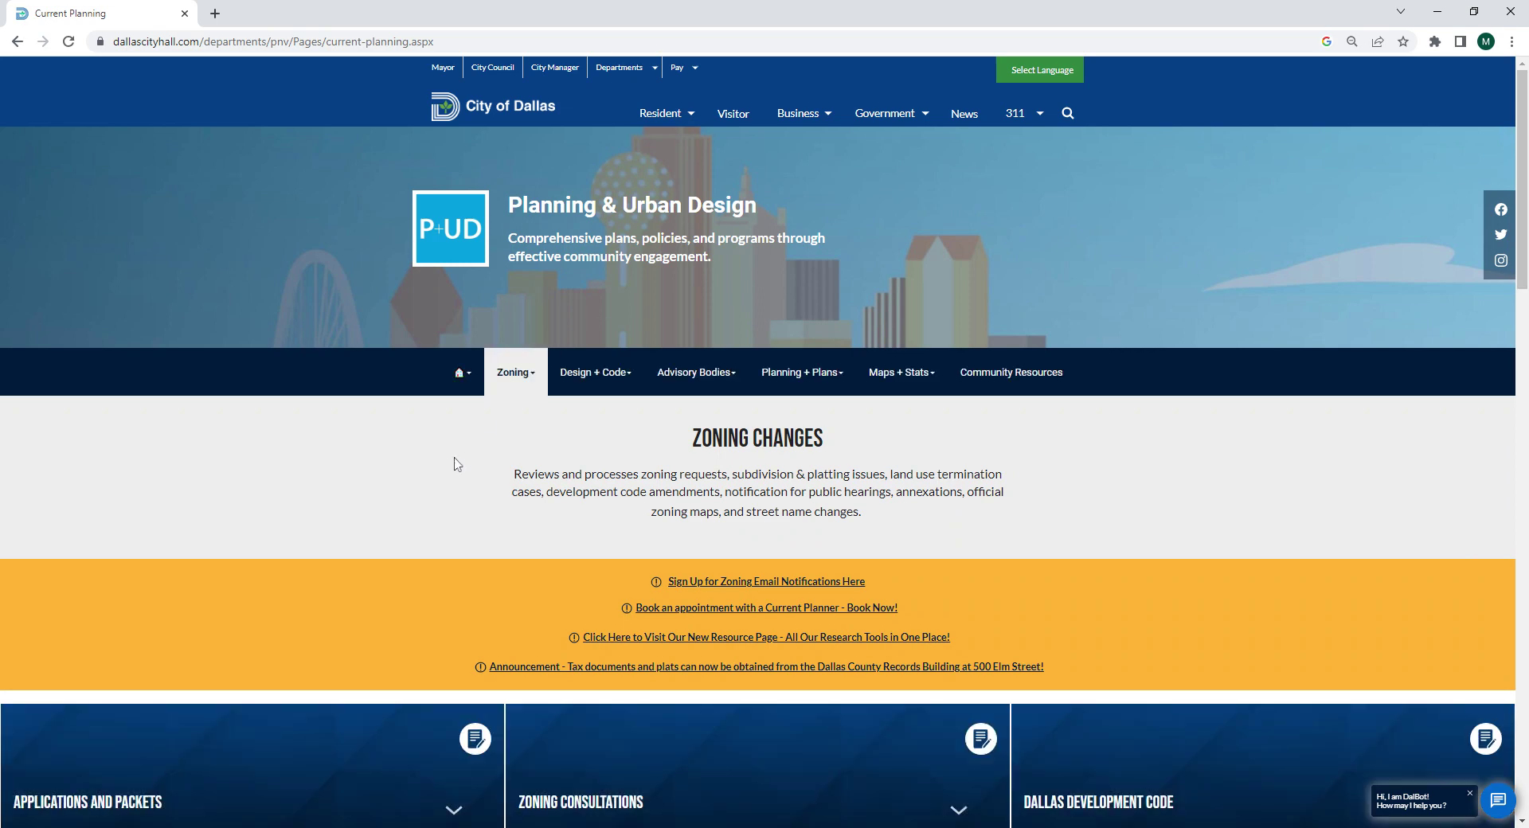
Open the Zoning Resource Page in a new tab and launch the Interactive Zoning Map
{"action": "scroll", "coordinate": [454, 464], "scroll_direction": "down", "scroll_amount": 1}
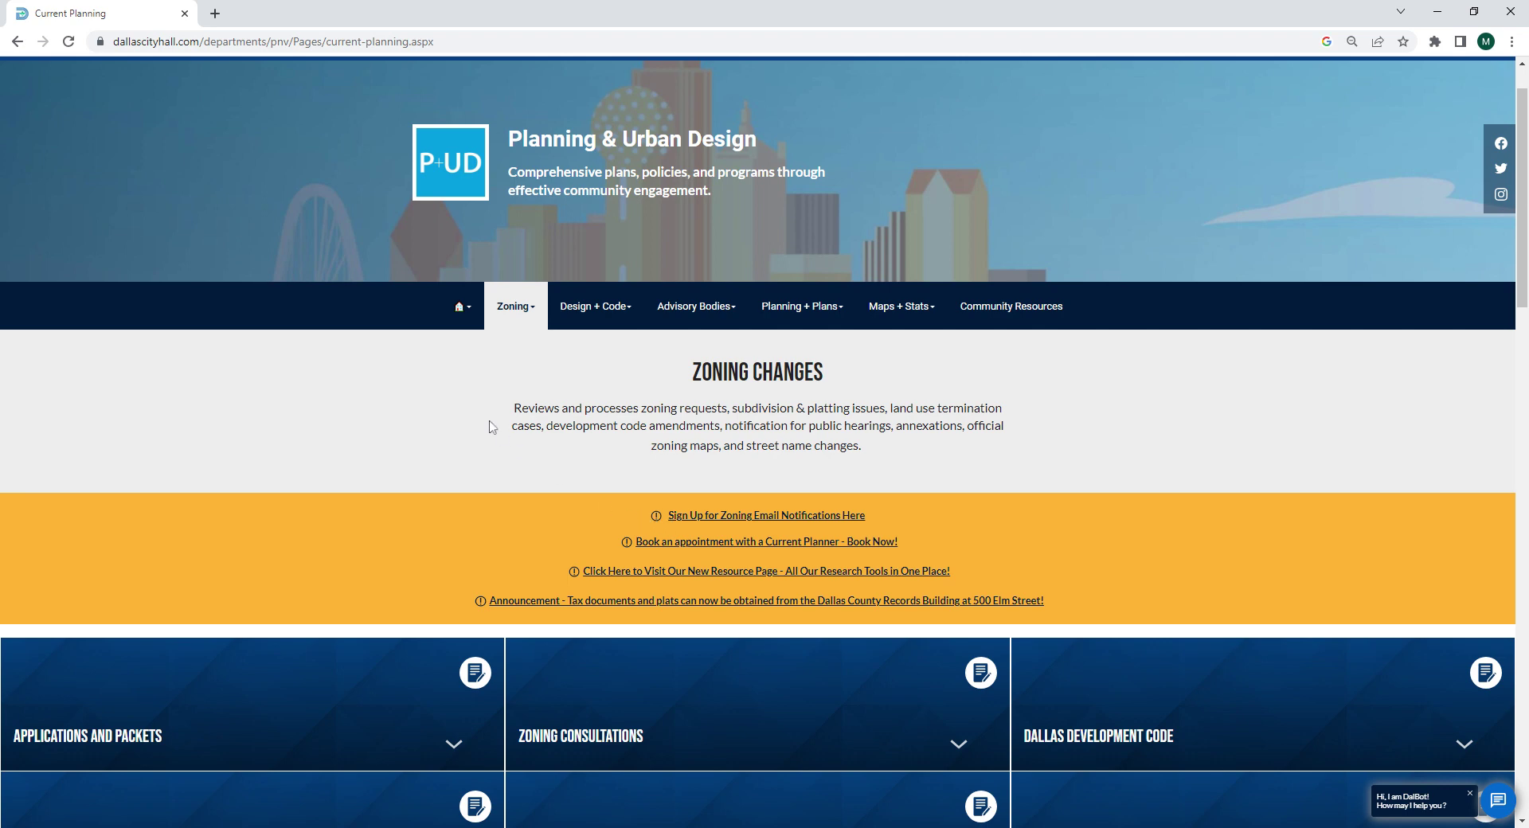
{"action": "left_click", "coordinate": [617, 573]}
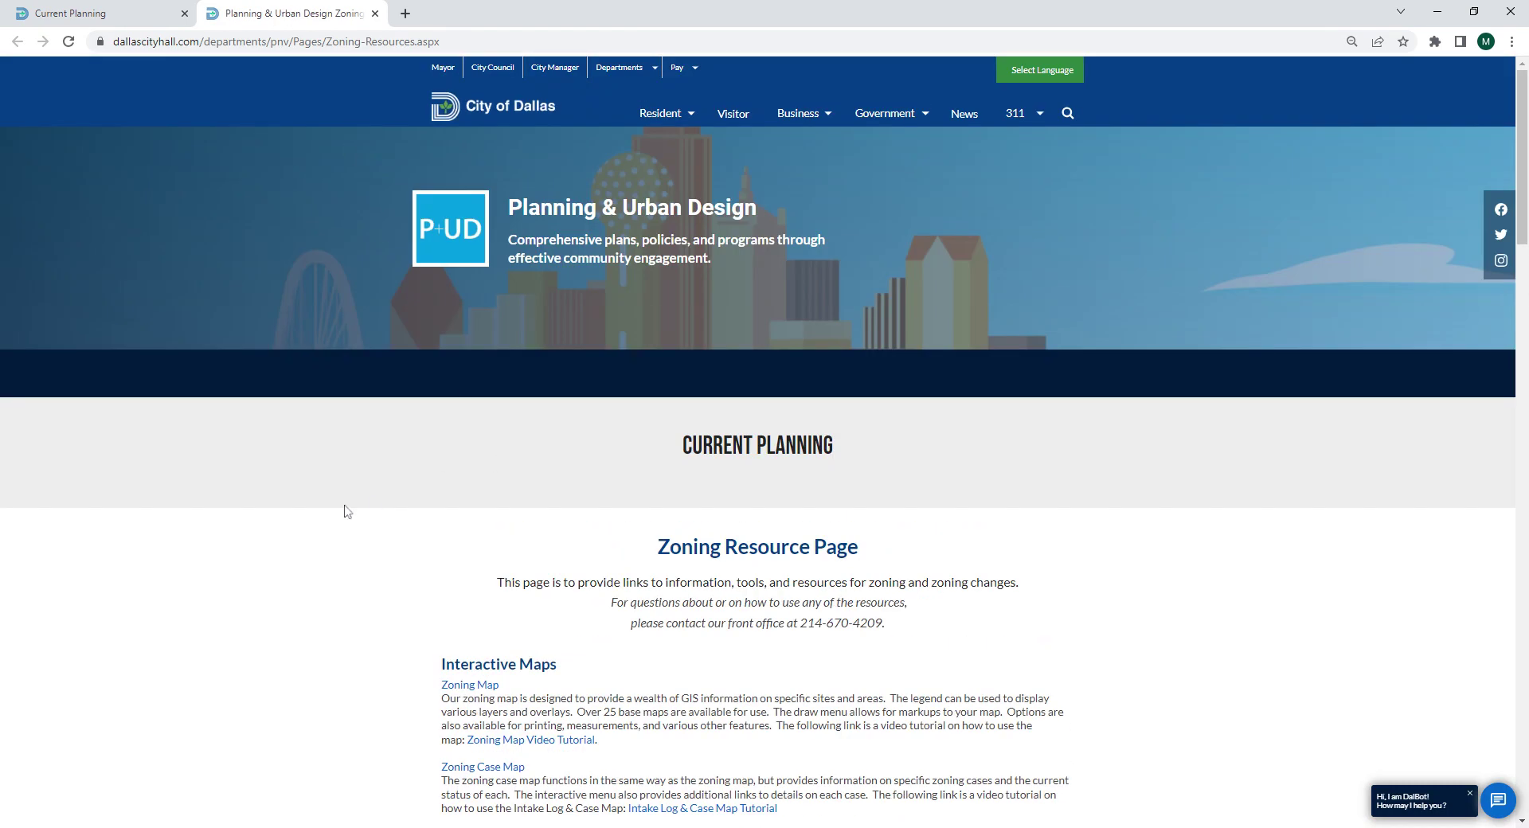
{"action": "scroll", "coordinate": [344, 511], "scroll_direction": "down", "scroll_amount": 6}
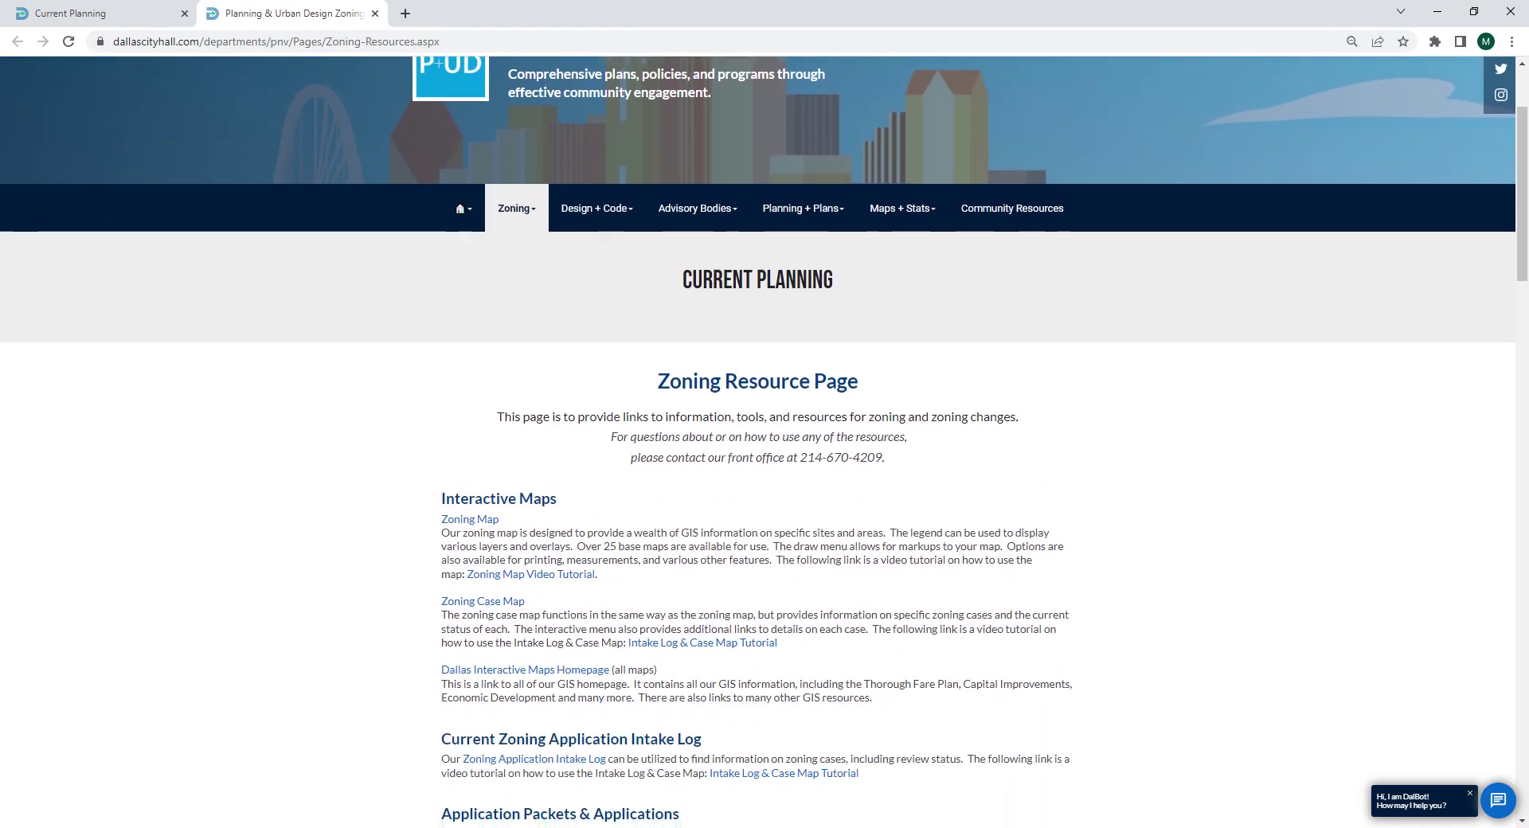
{"action": "scroll", "coordinate": [756, 438], "scroll_direction": "down", "scroll_amount": 3}
{"action": "scroll", "coordinate": [756, 437], "scroll_direction": "up", "scroll_amount": 5}
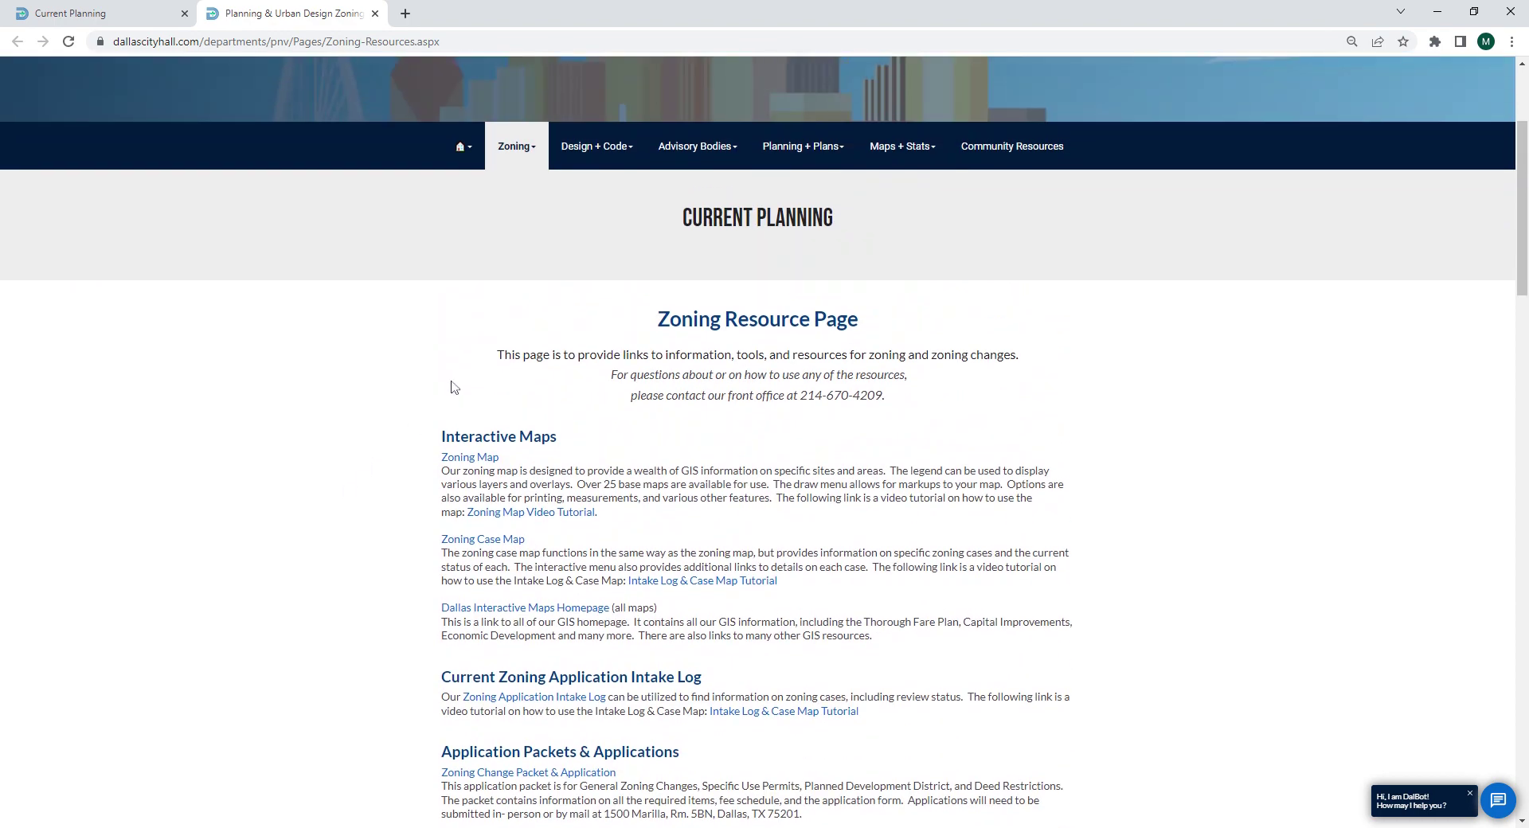
{"action": "scroll", "coordinate": [530, 377], "scroll_direction": "up", "scroll_amount": 1}
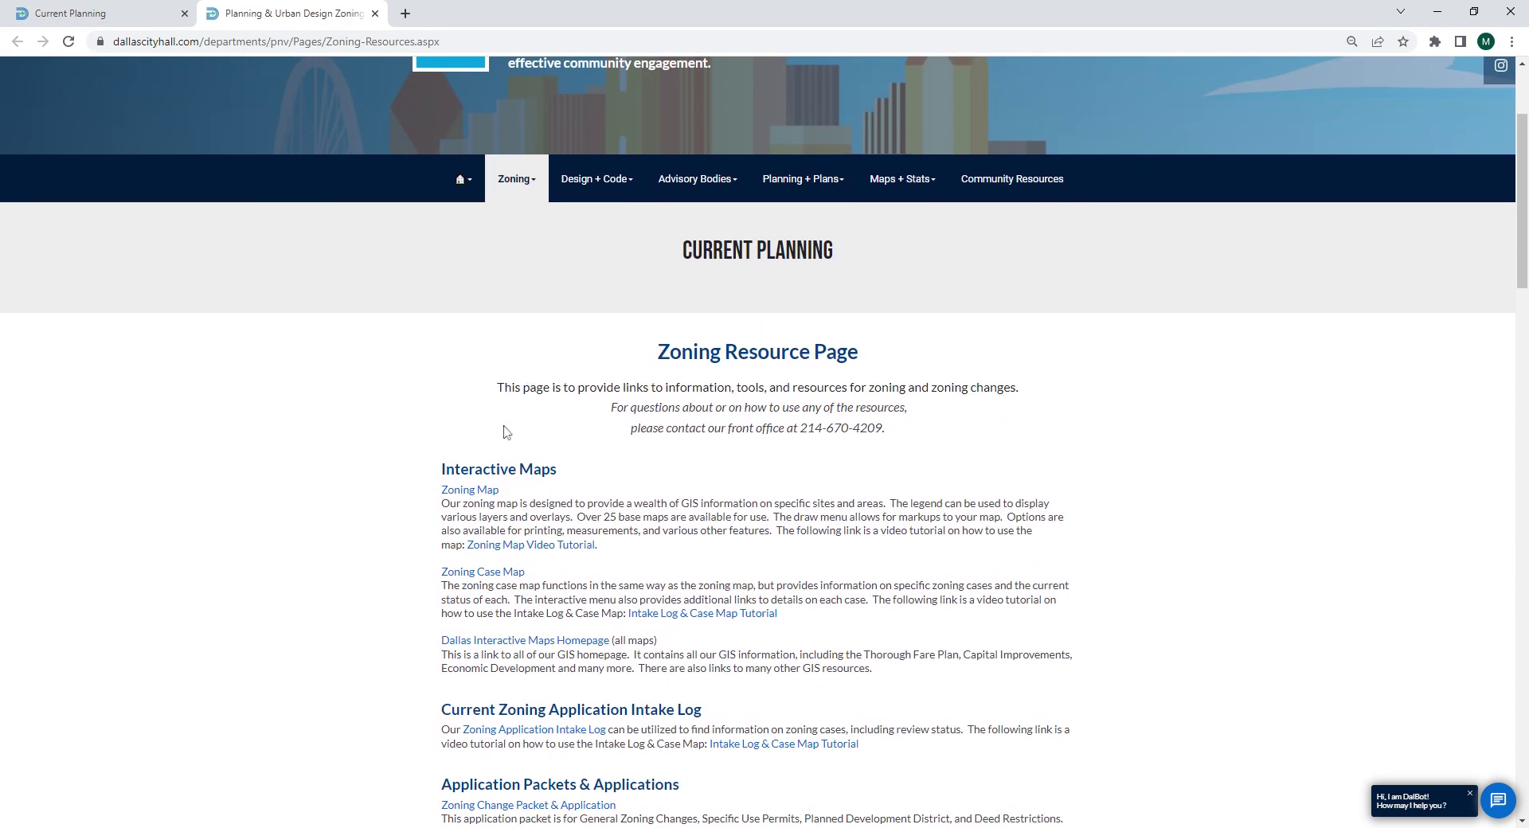
{"action": "left_click", "coordinate": [468, 491]}
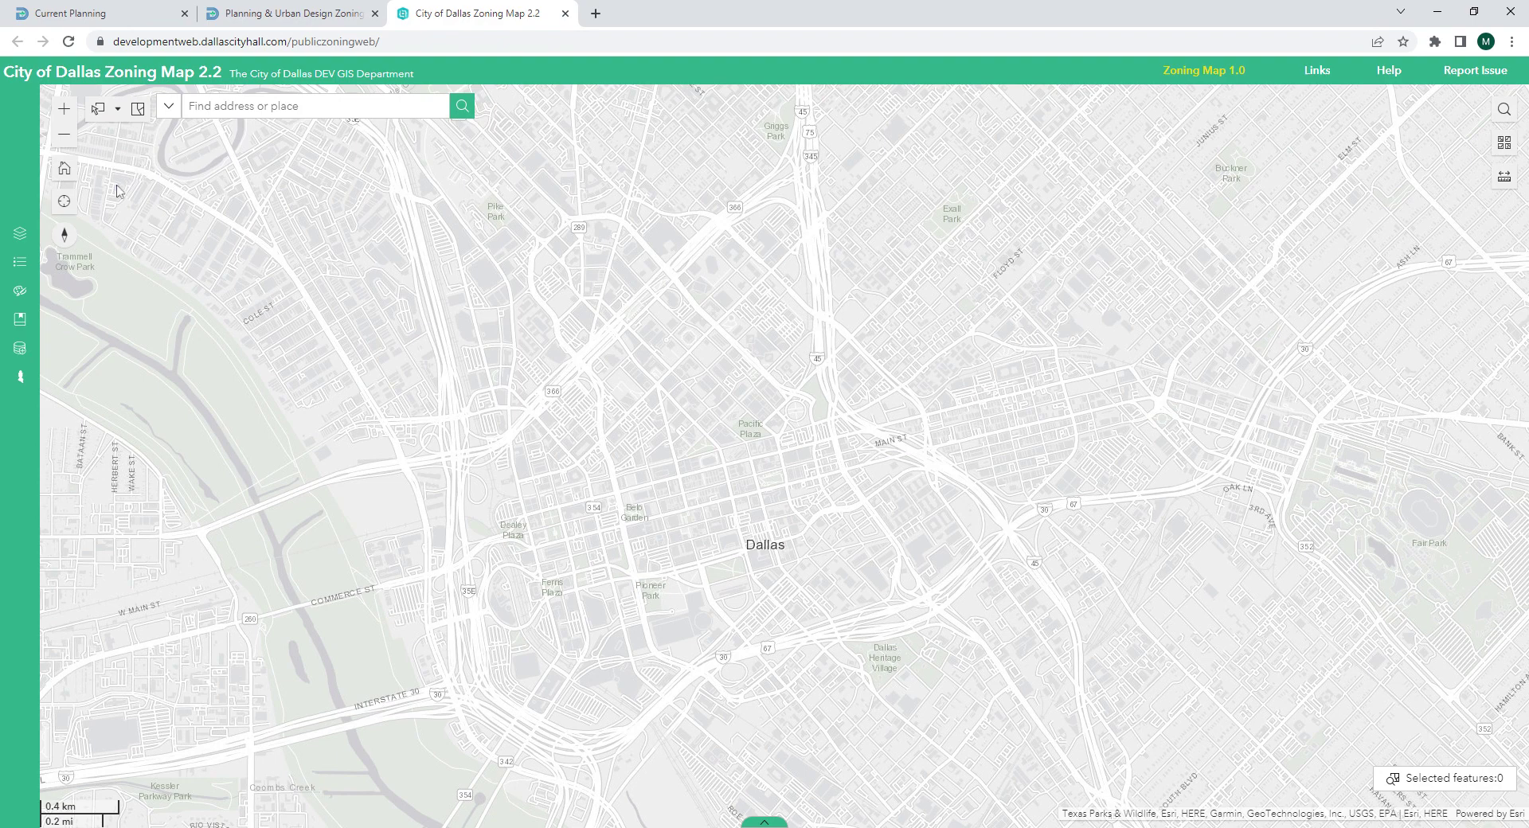
Search for 5001 Ross Ave and jump to 5001 ROSS AVE, DALLAS
{"action": "left_click", "coordinate": [239, 106]}
{"action": "type", "text": "5001"}
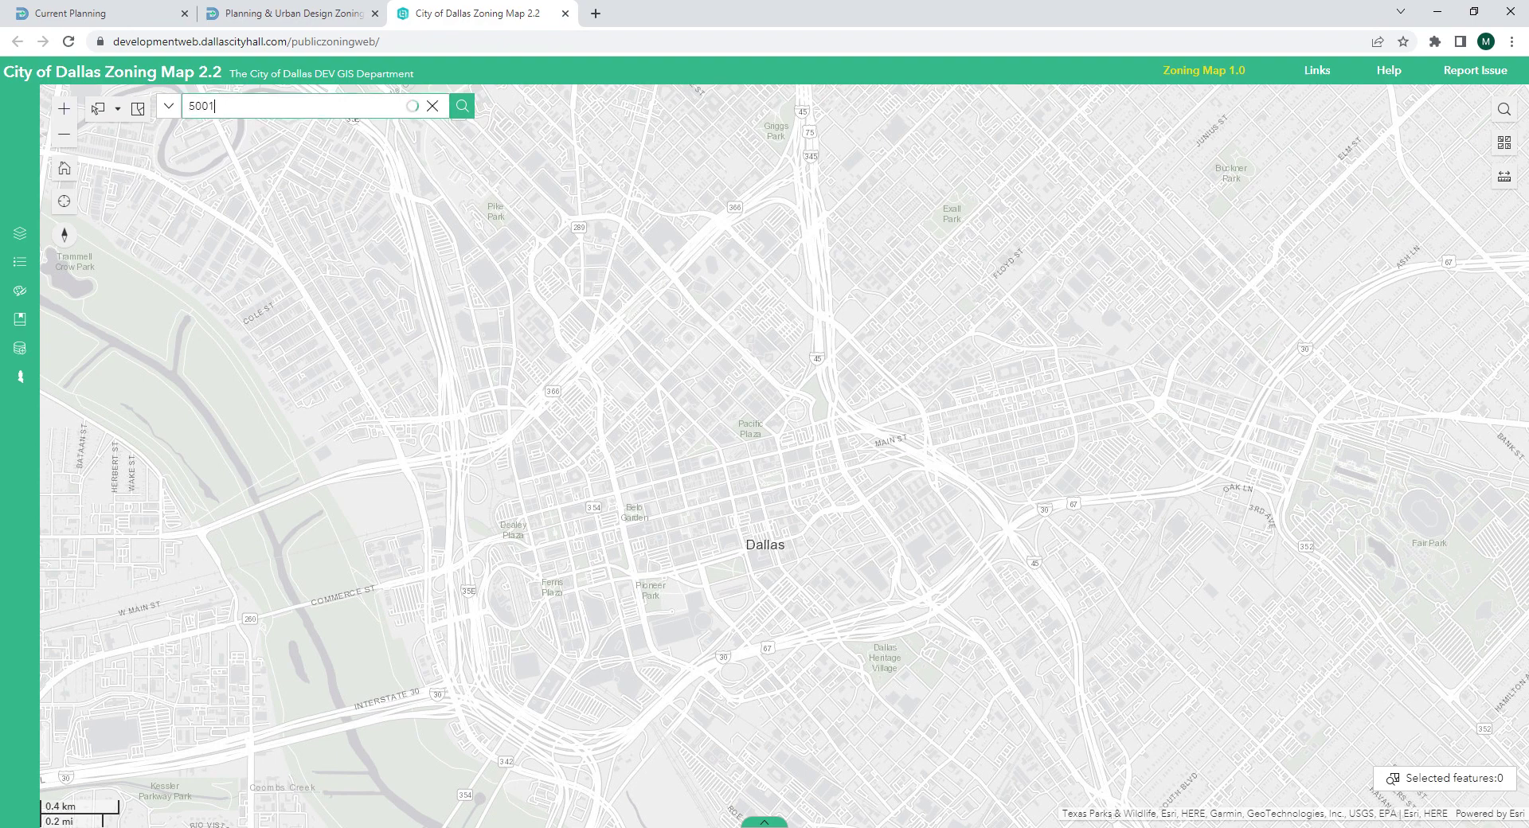
{"action": "type", "text": " Ross Ave"}
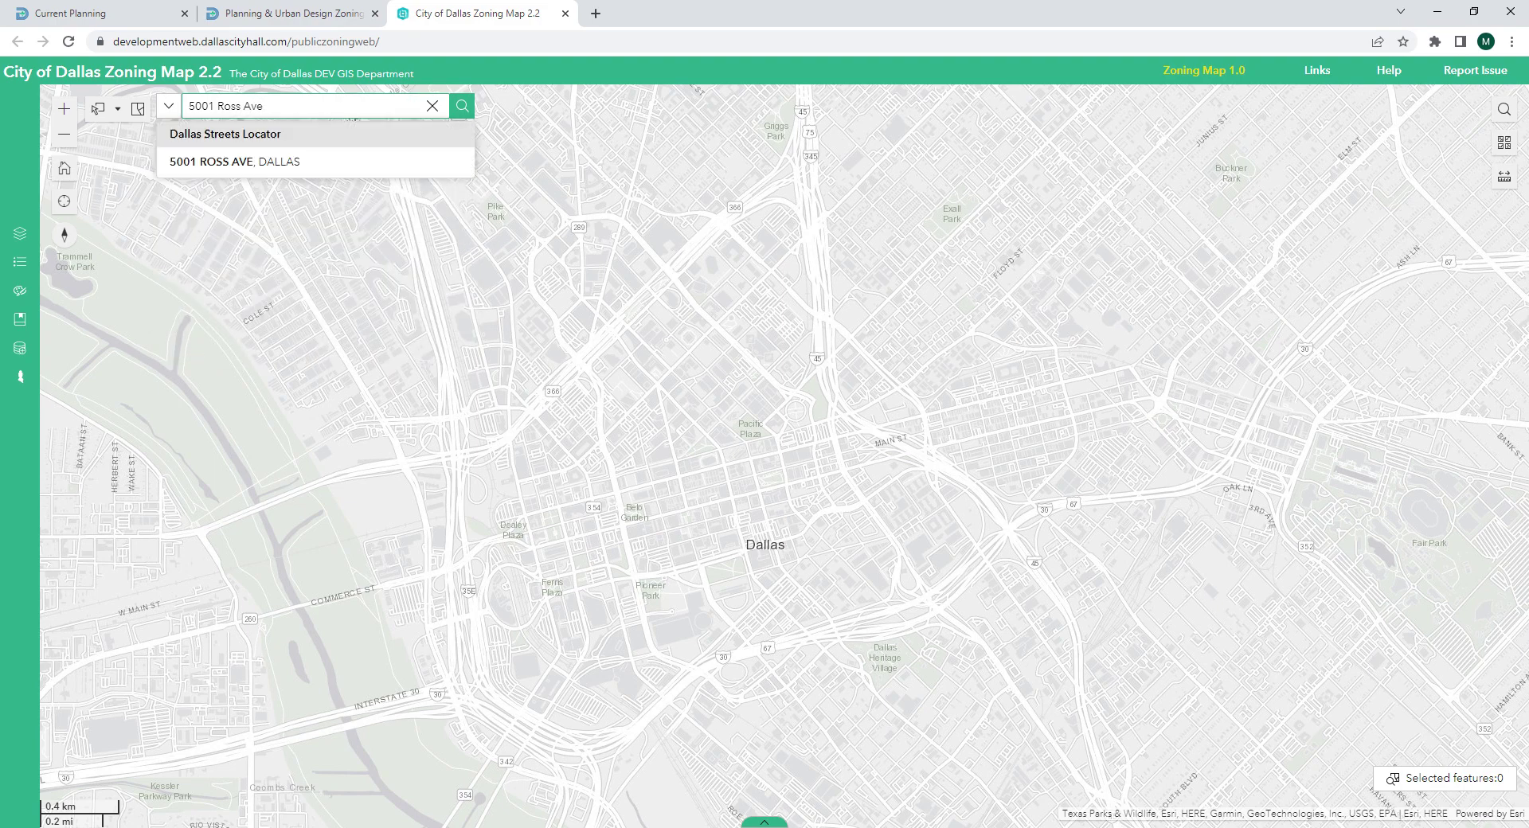
{"action": "left_click", "coordinate": [233, 167]}
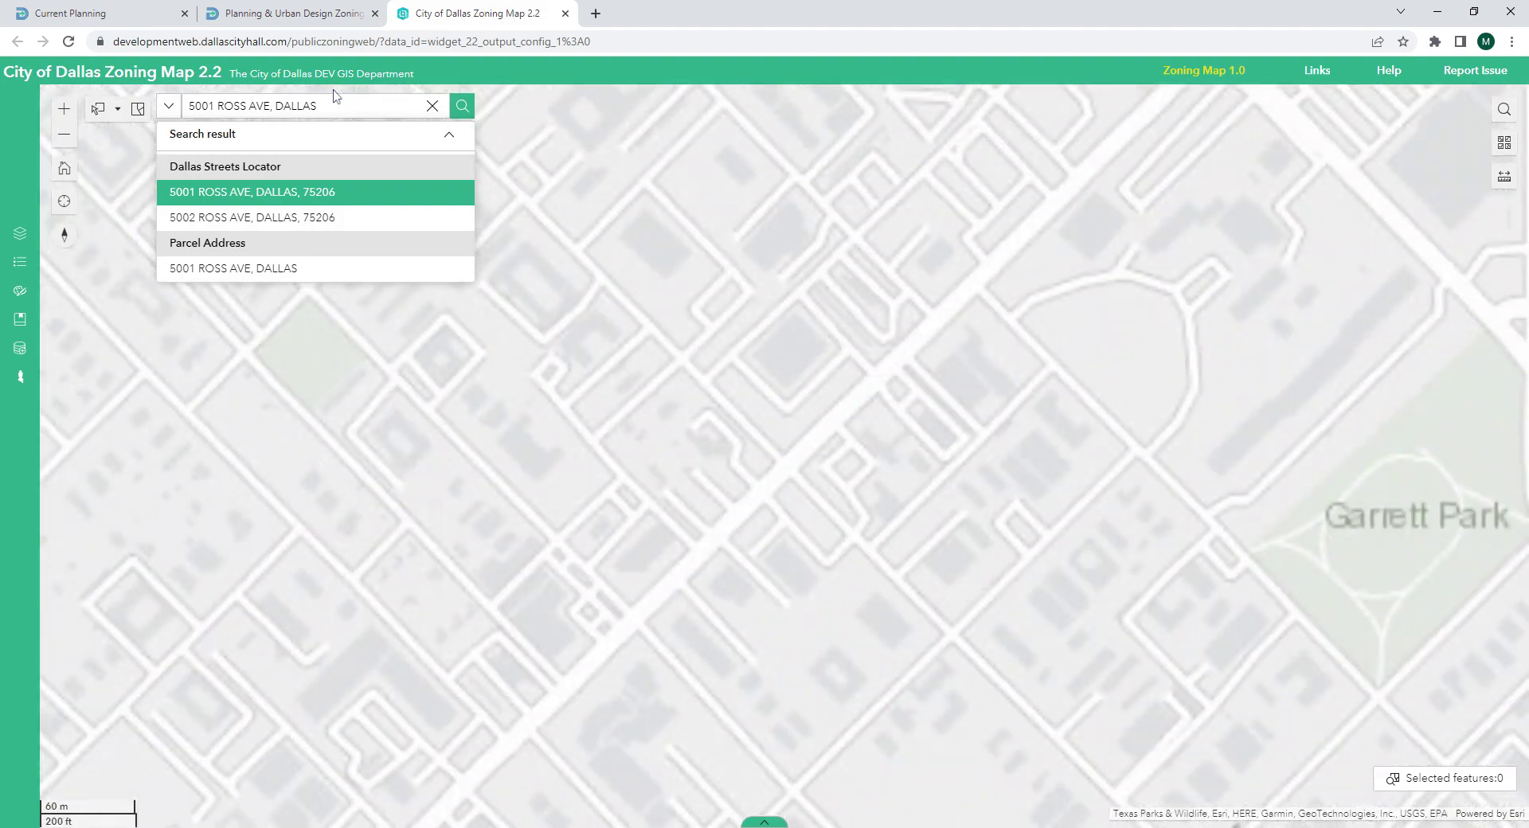
{"action": "left_click", "coordinate": [449, 137]}
Recentre the map on the address beside Garrett Park and show the Map Layers list
{"action": "left_click_drag", "start_coordinate": [716, 485], "coordinate": [606, 461]}
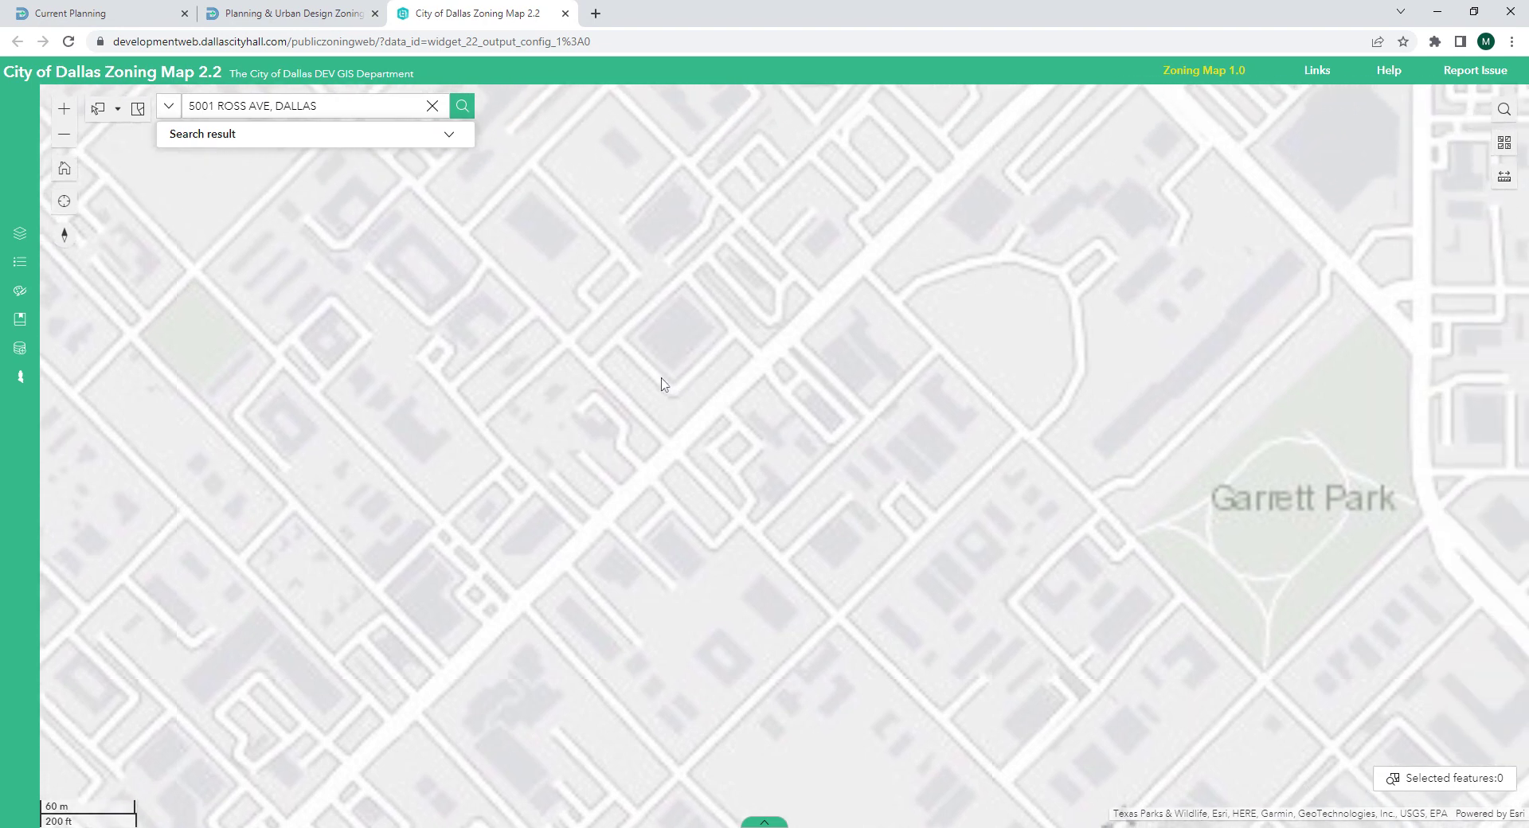
{"action": "left_click_drag", "start_coordinate": [660, 382], "coordinate": [701, 406]}
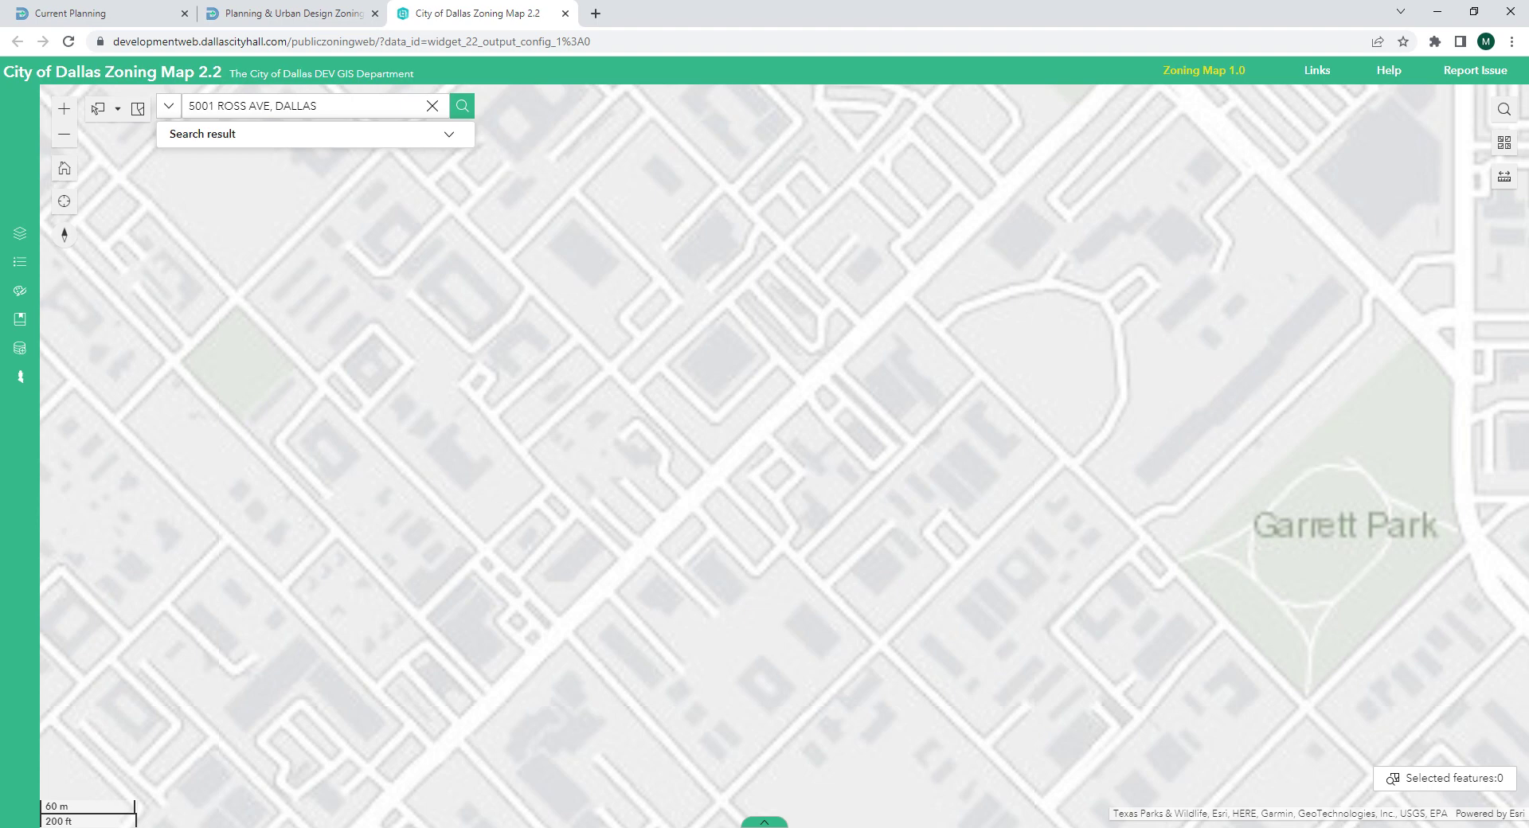
{"action": "left_click", "coordinate": [20, 236]}
Turn on the Zoning layer and expand its sublayers in Map Layers
{"action": "left_click", "coordinate": [19, 234]}
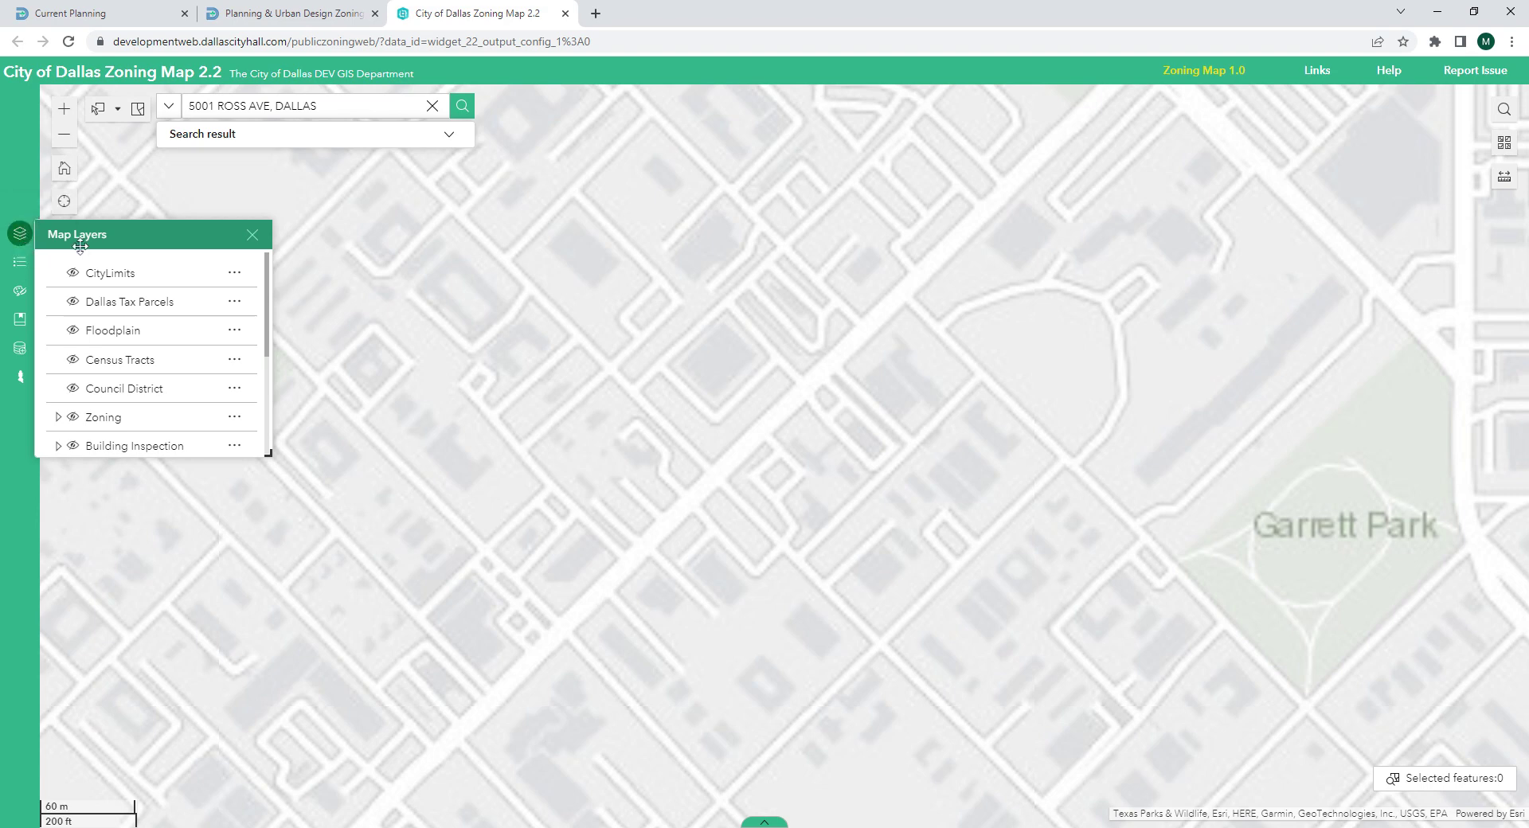
{"action": "scroll", "coordinate": [151, 316], "scroll_direction": "down", "scroll_amount": 2}
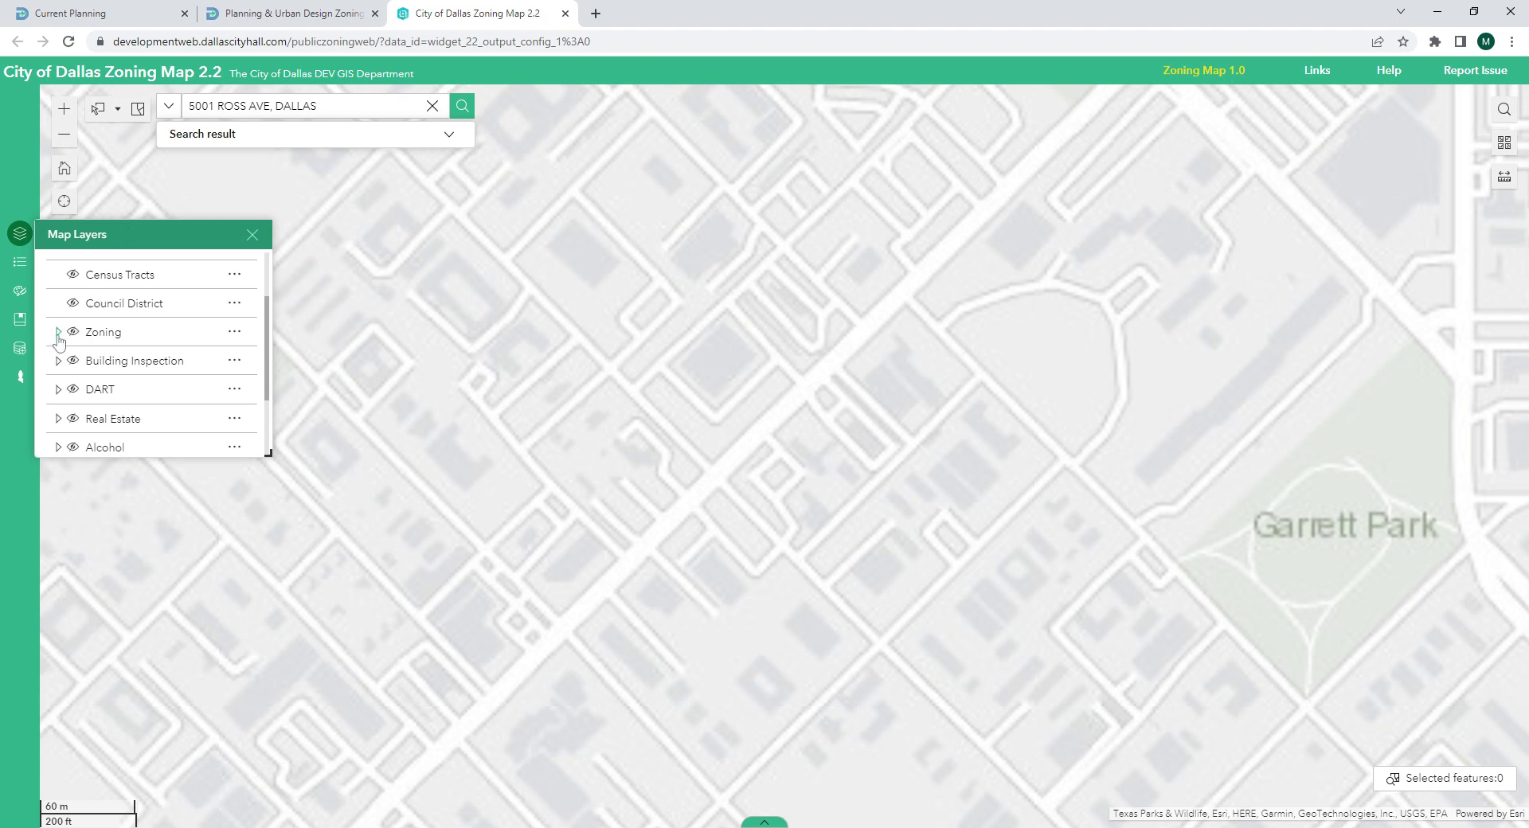
{"action": "scroll", "coordinate": [74, 334], "scroll_direction": "up", "scroll_amount": 2}
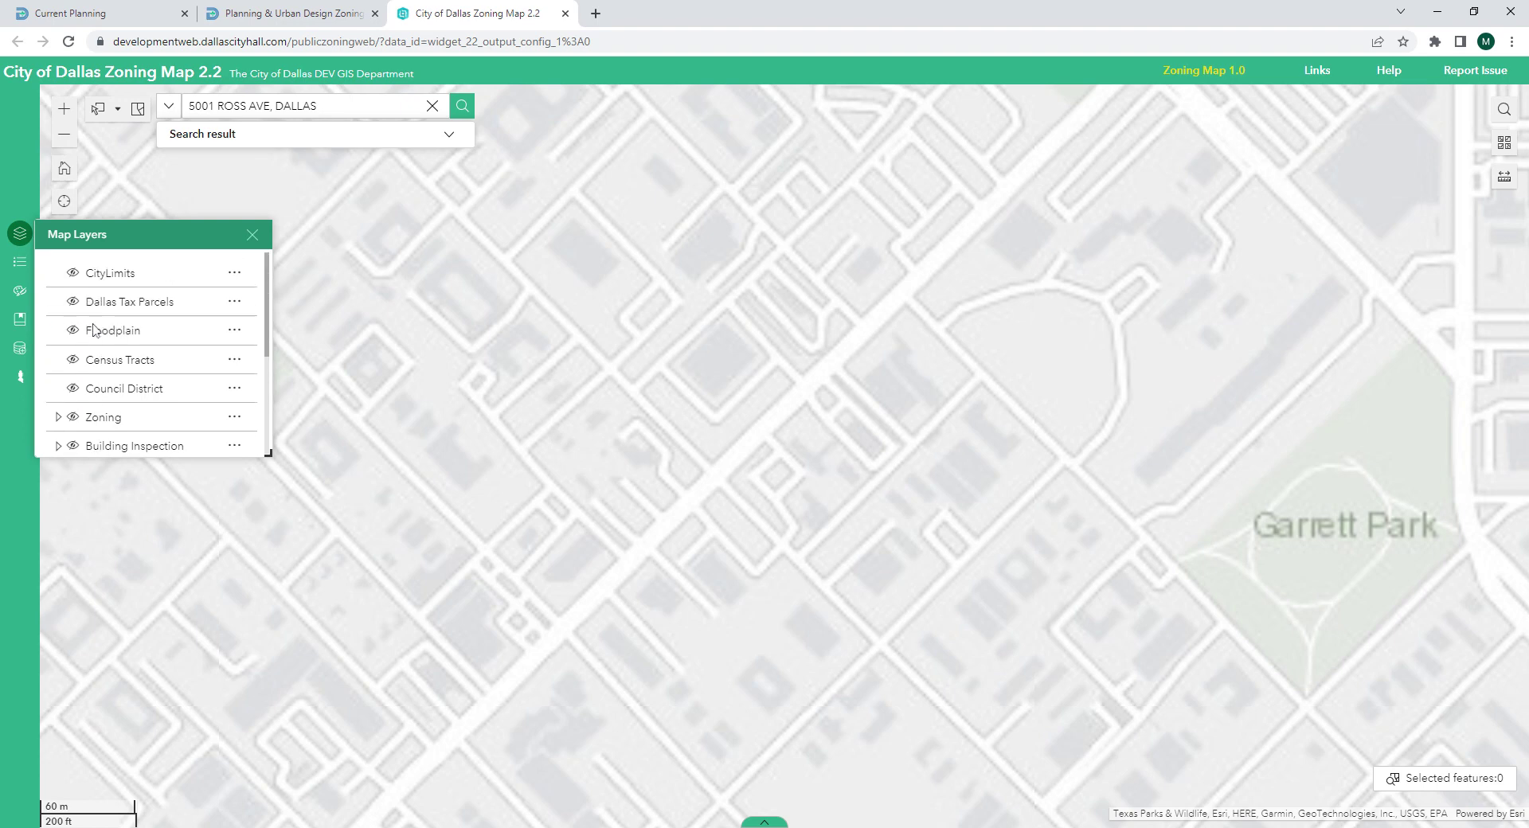
{"action": "scroll", "coordinate": [94, 330], "scroll_direction": "down", "scroll_amount": 2}
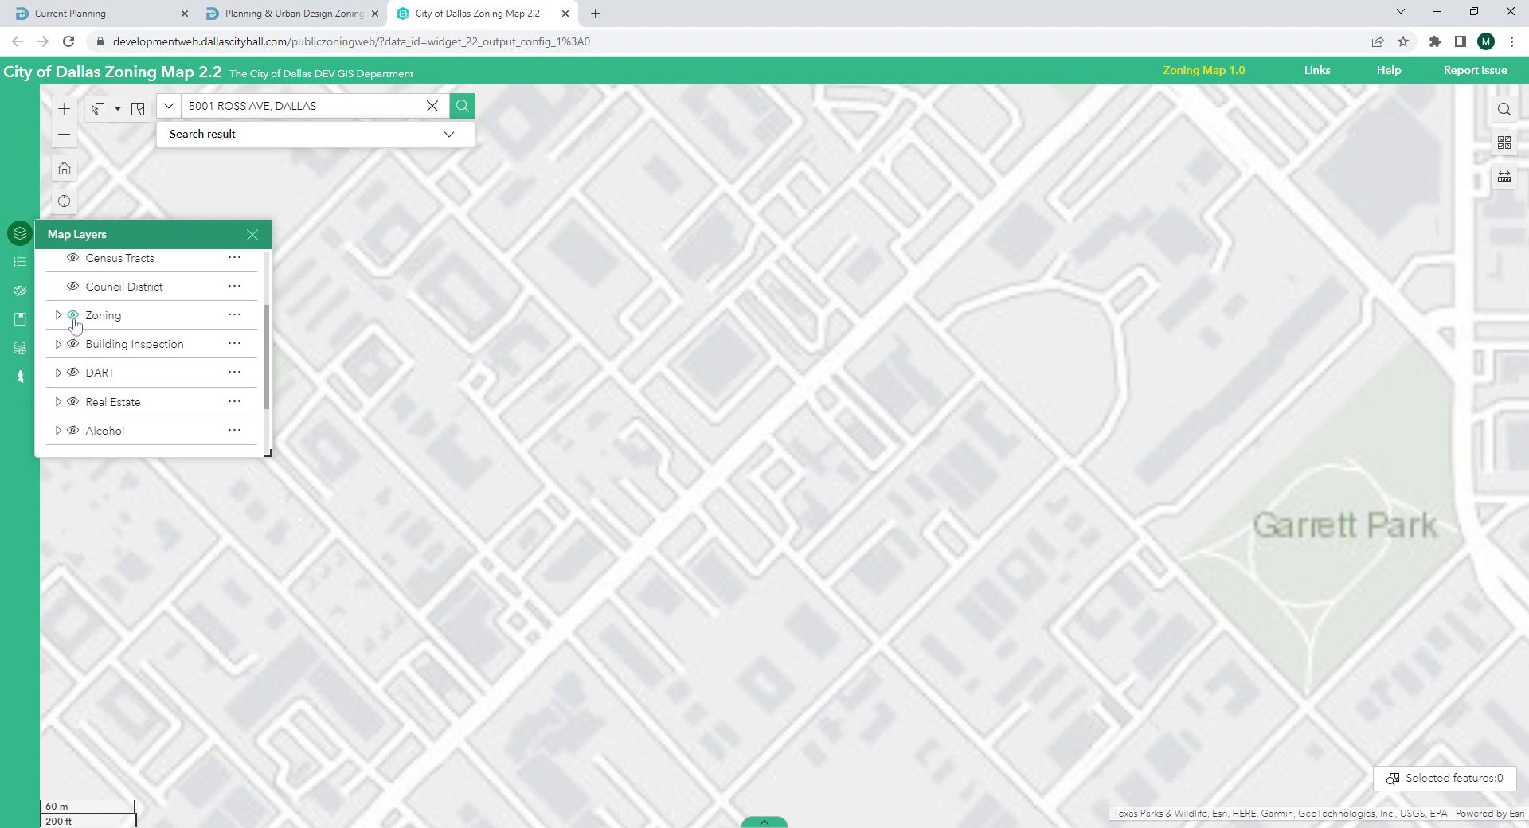
{"action": "left_click", "coordinate": [74, 320]}
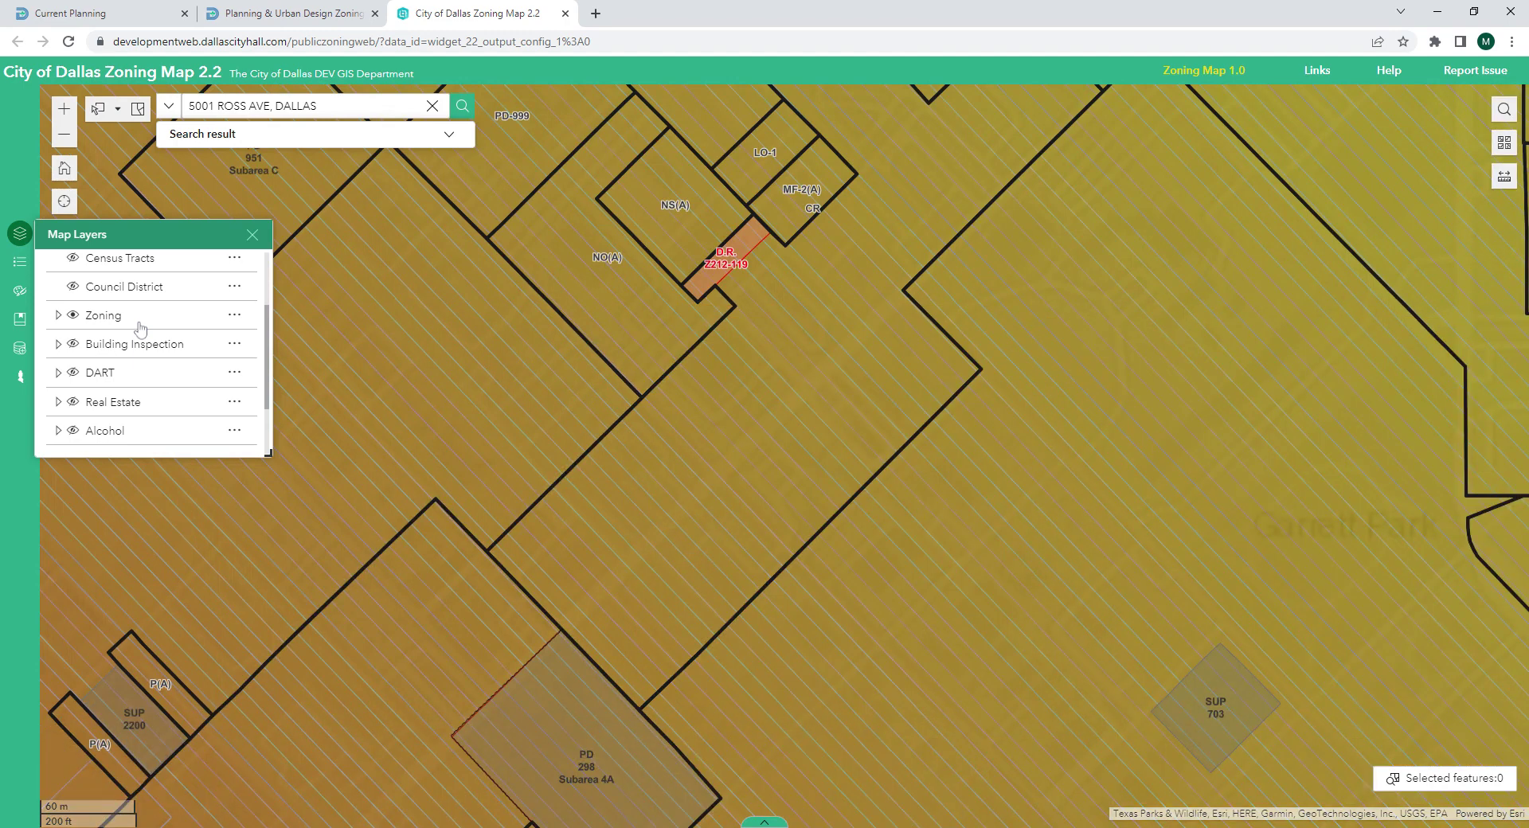
{"action": "left_click", "coordinate": [58, 316]}
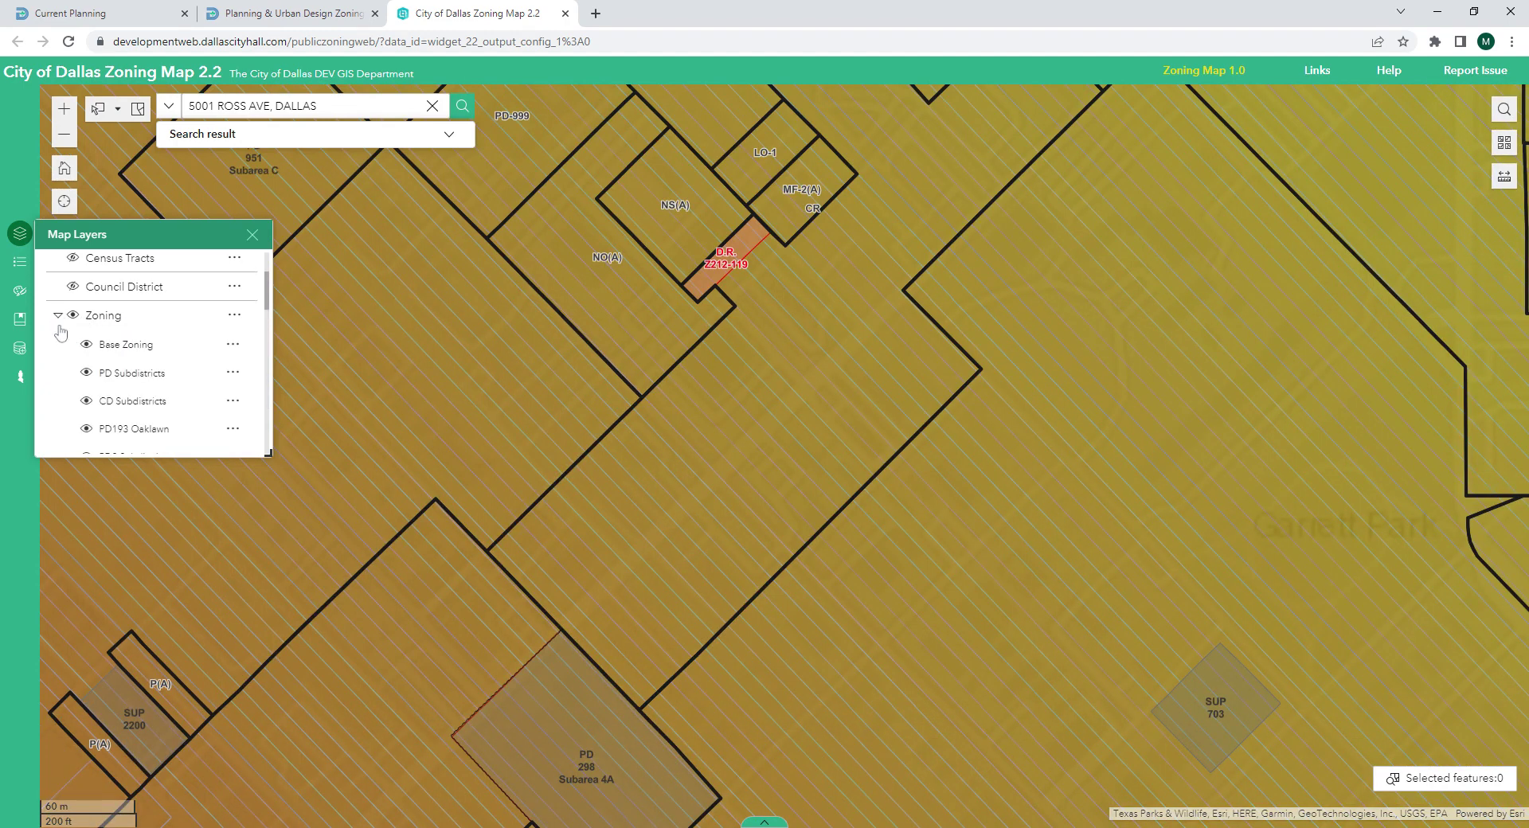
{"action": "left_click", "coordinate": [59, 315]}
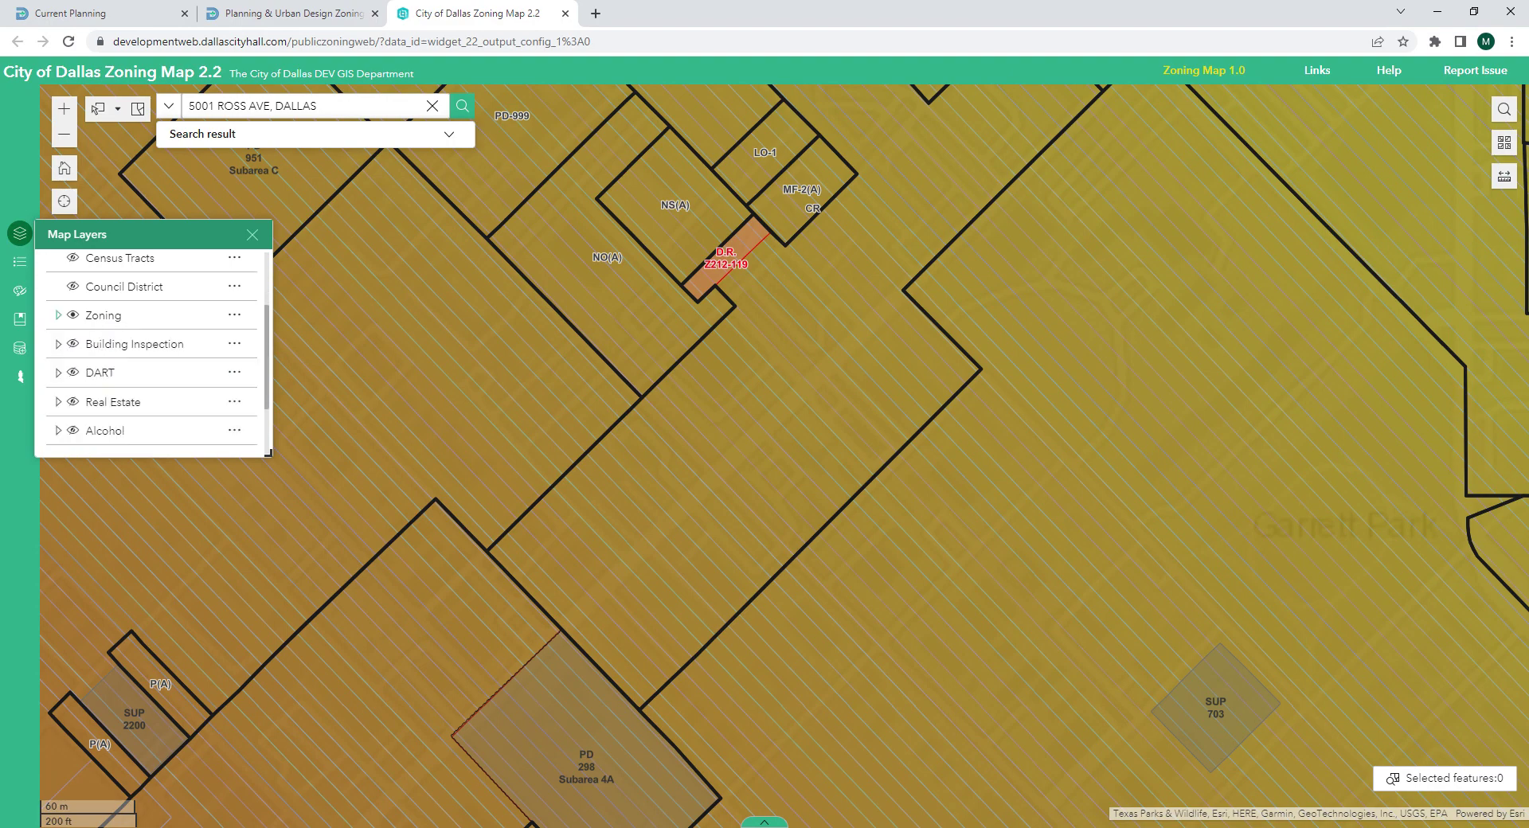
{"action": "left_click", "coordinate": [59, 317]}
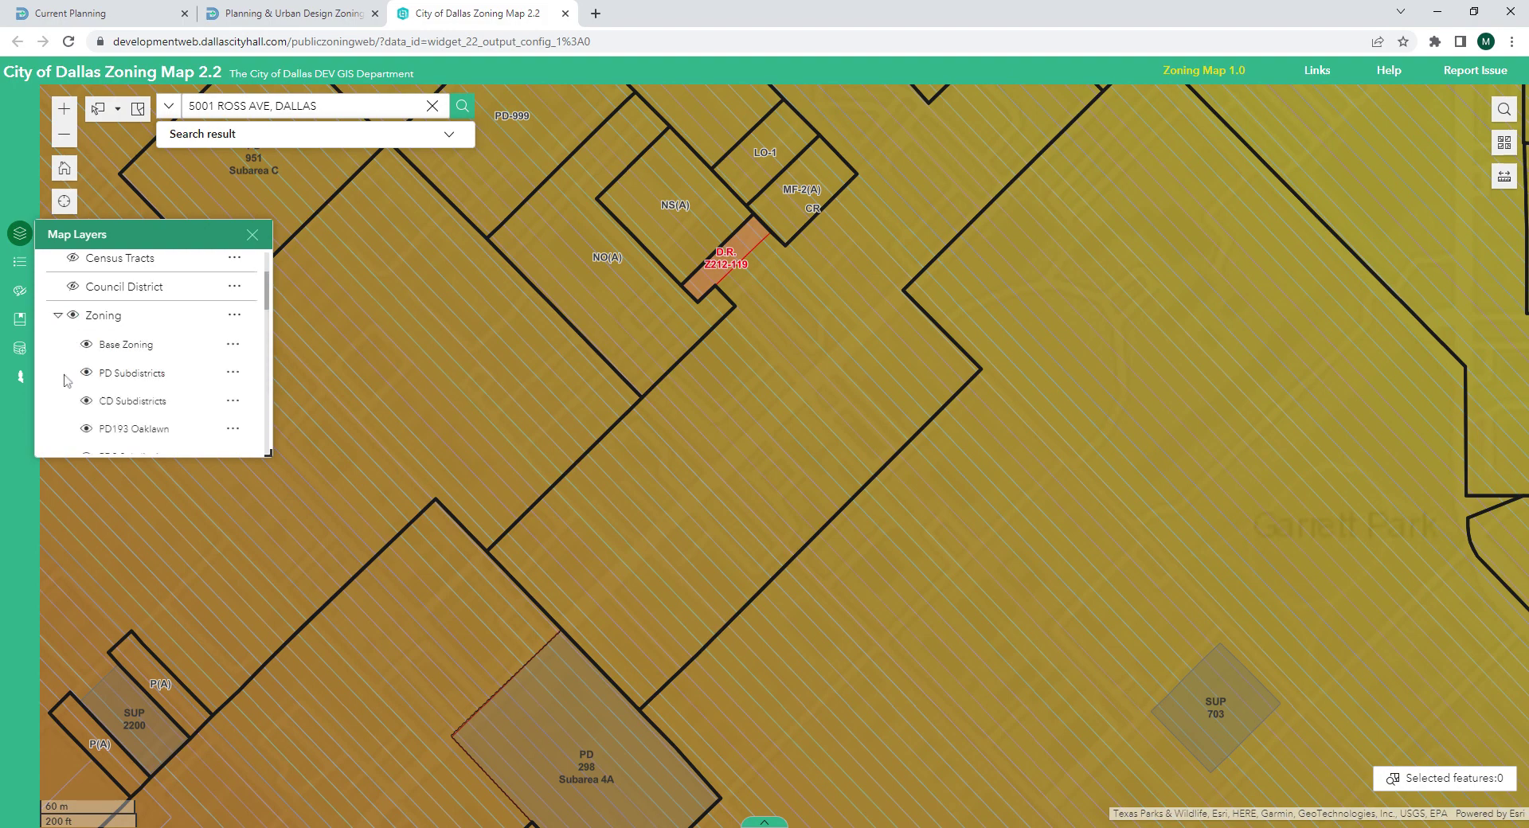
Hide the Airport Height Overlay, Special Retail Streets and Parking Management Overlay layers
{"action": "scroll", "coordinate": [67, 381], "scroll_direction": "down", "scroll_amount": 1}
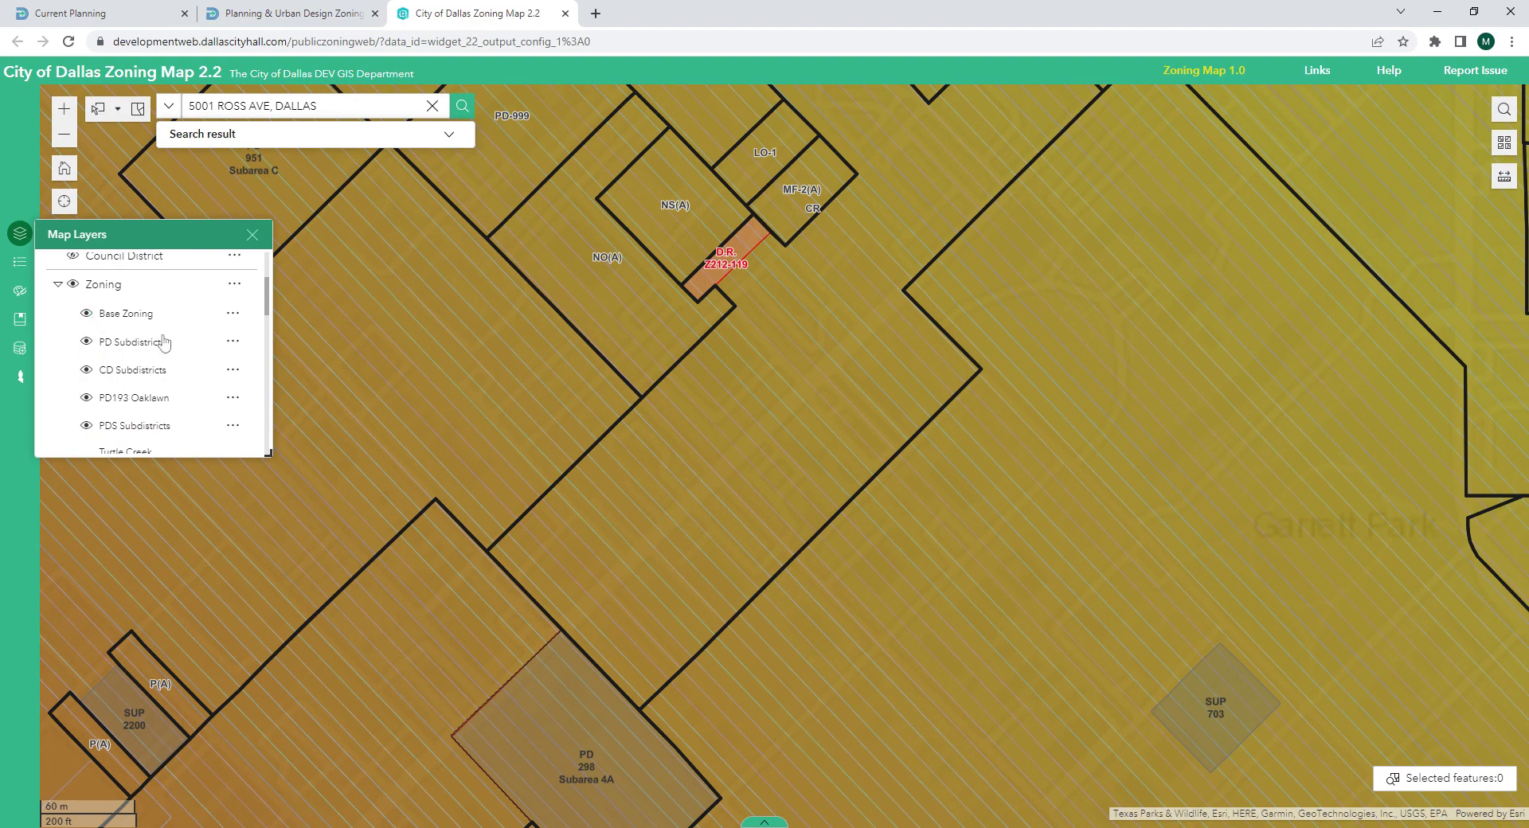
{"action": "scroll", "coordinate": [45, 382], "scroll_direction": "down", "scroll_amount": 3}
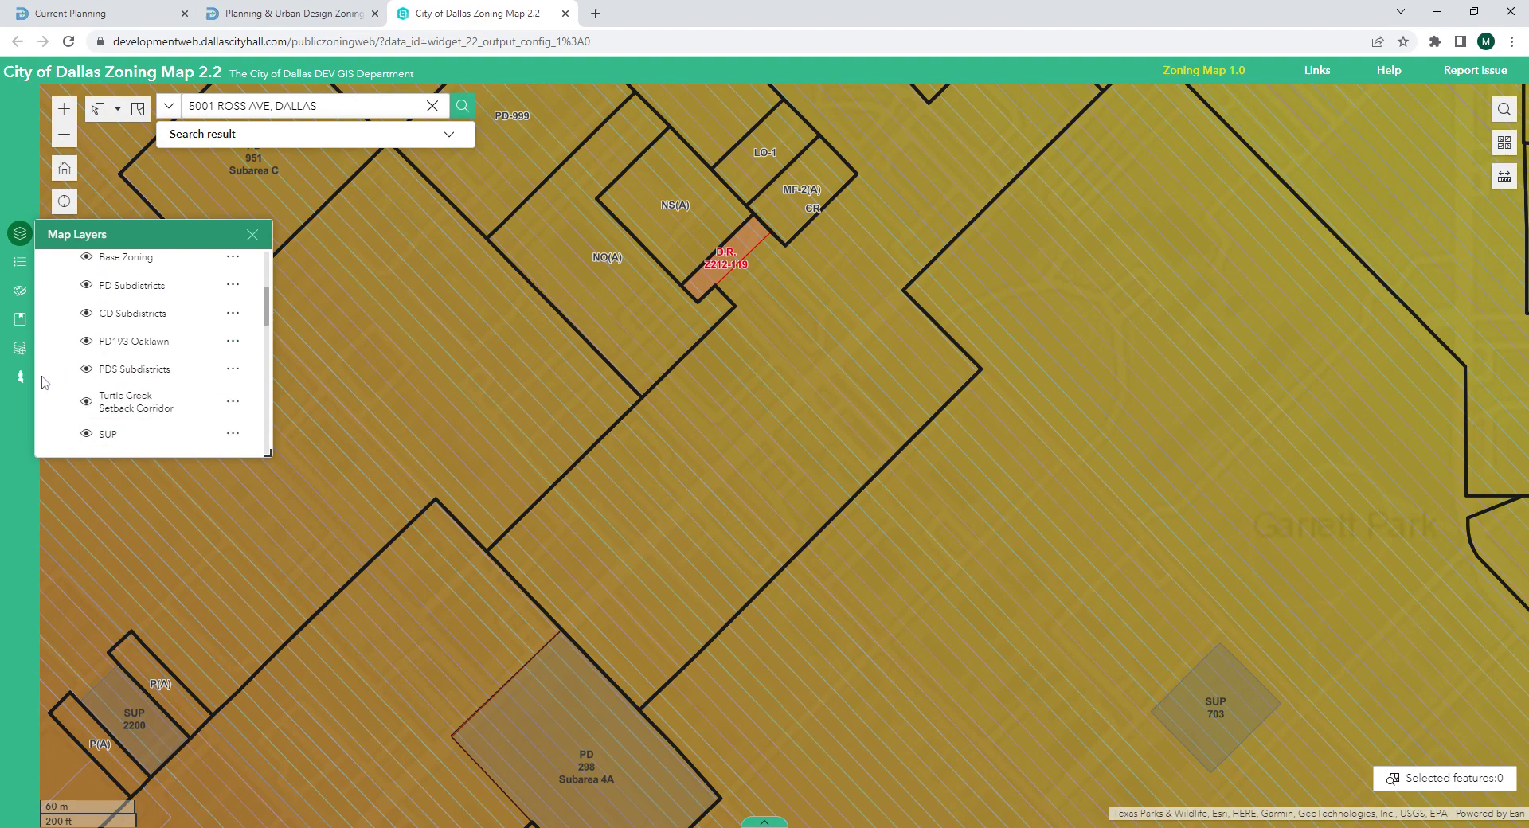
{"action": "scroll", "coordinate": [45, 382], "scroll_direction": "down", "scroll_amount": 5}
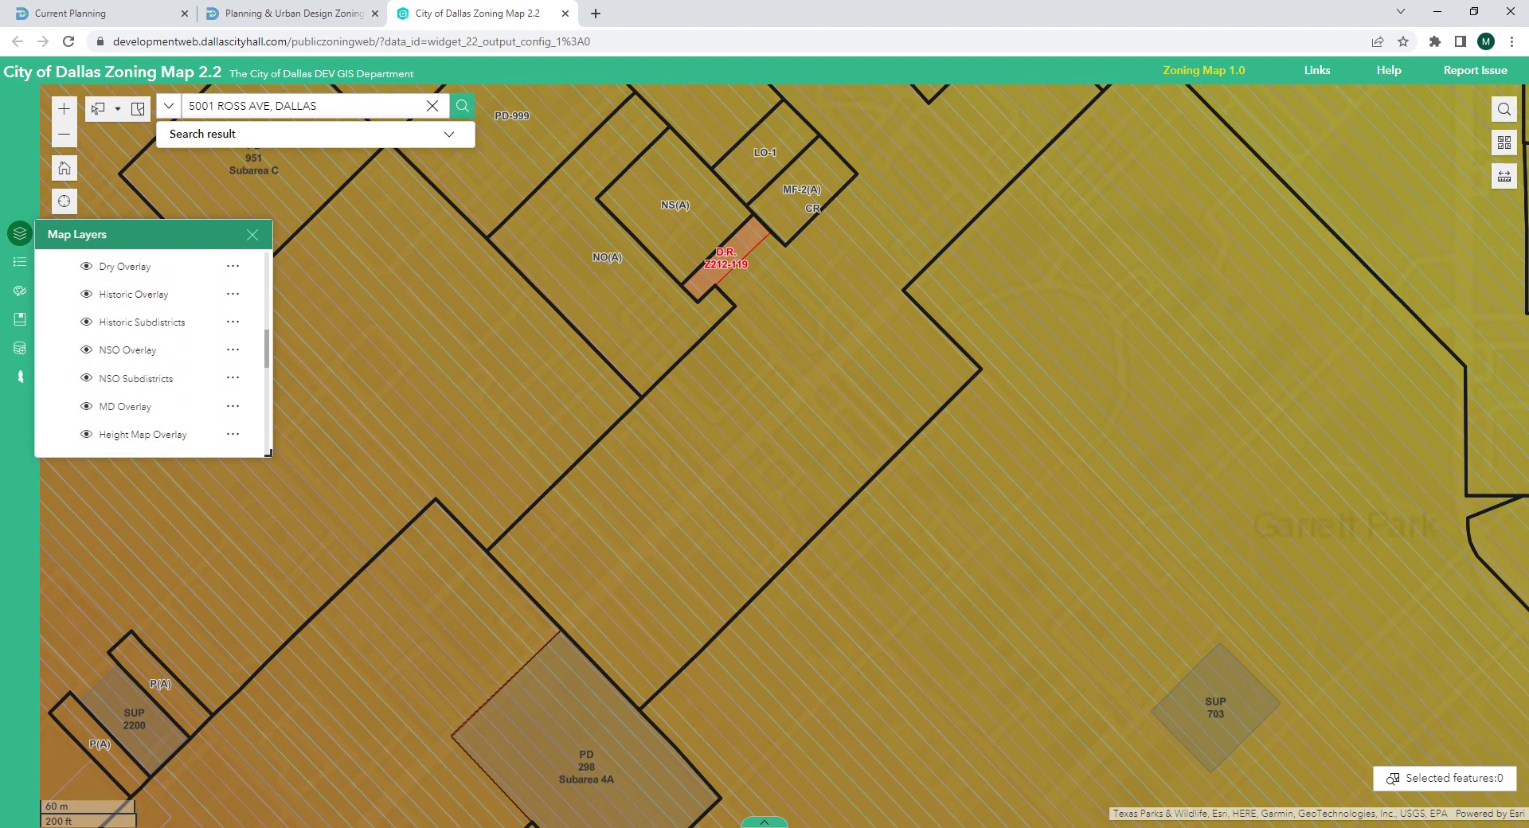
{"action": "scroll", "coordinate": [151, 351], "scroll_direction": "down", "scroll_amount": 2}
{"action": "scroll", "coordinate": [151, 350], "scroll_direction": "down", "scroll_amount": 3}
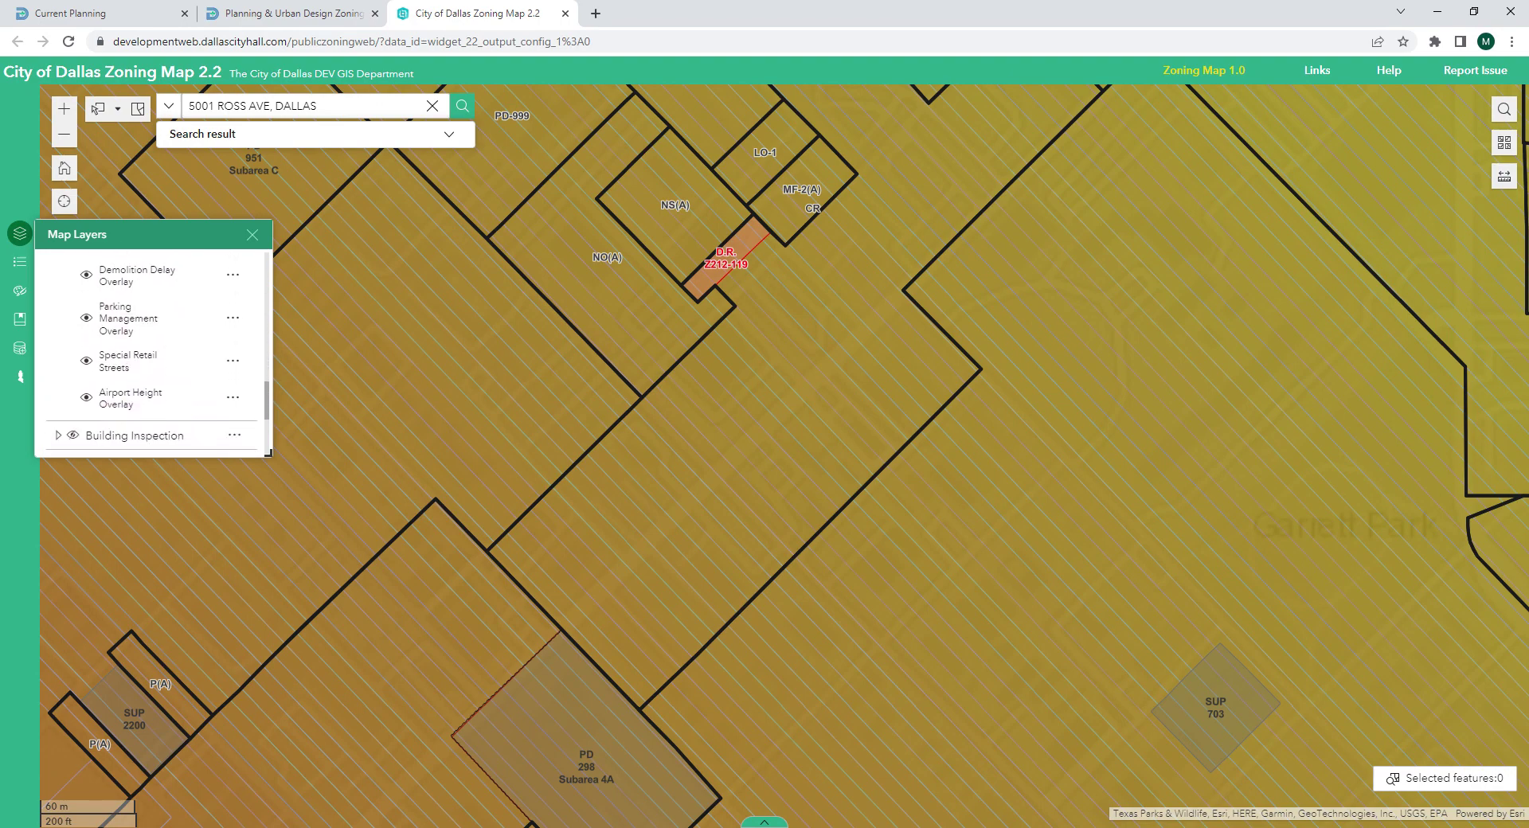
{"action": "left_click", "coordinate": [86, 396]}
{"action": "left_click", "coordinate": [86, 361]}
{"action": "left_click", "coordinate": [87, 318]}
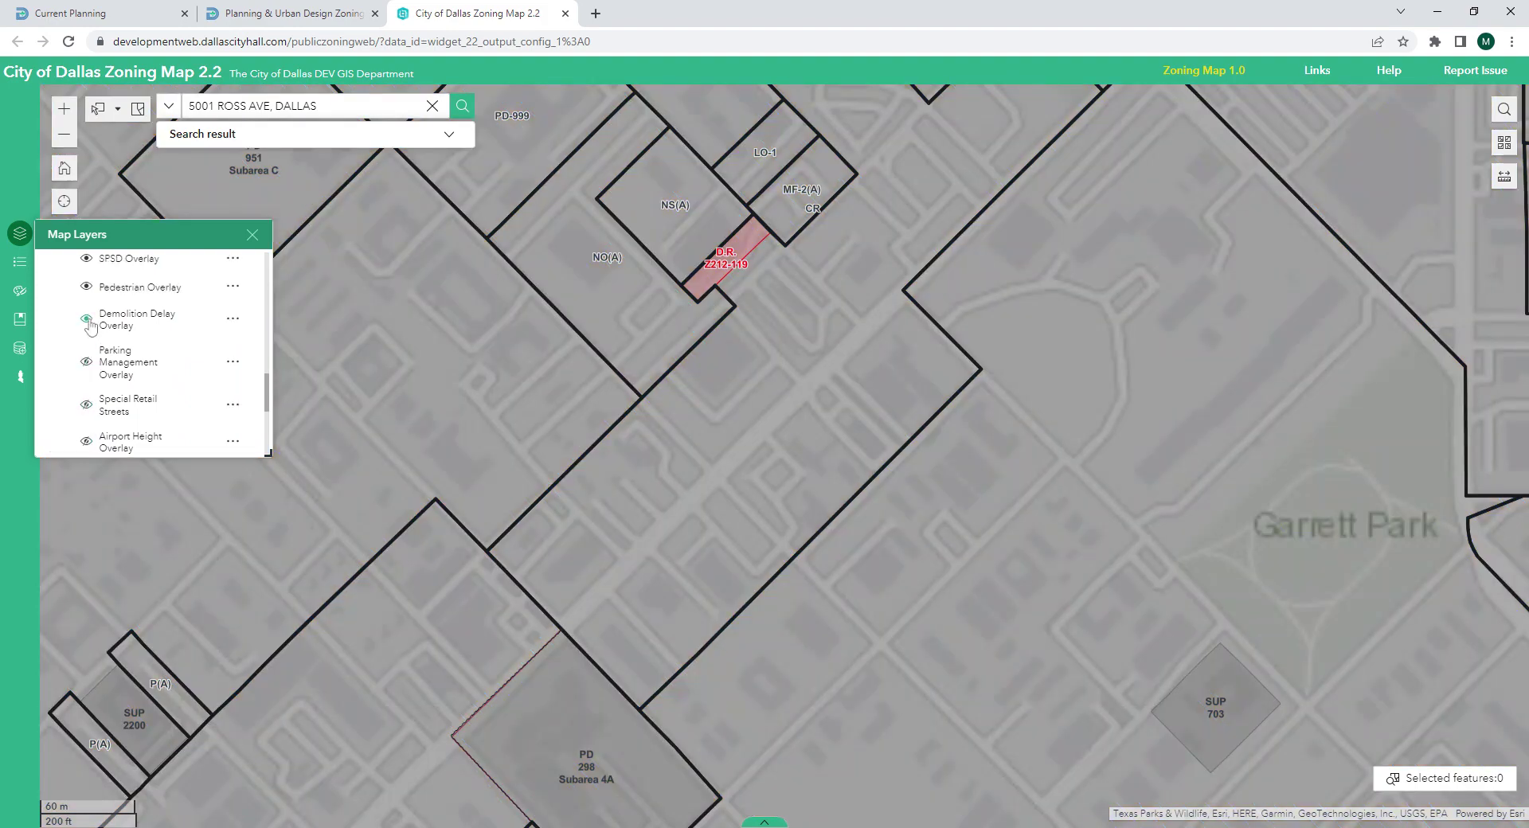
{"action": "scroll", "coordinate": [92, 330], "scroll_direction": "up", "scroll_amount": 1}
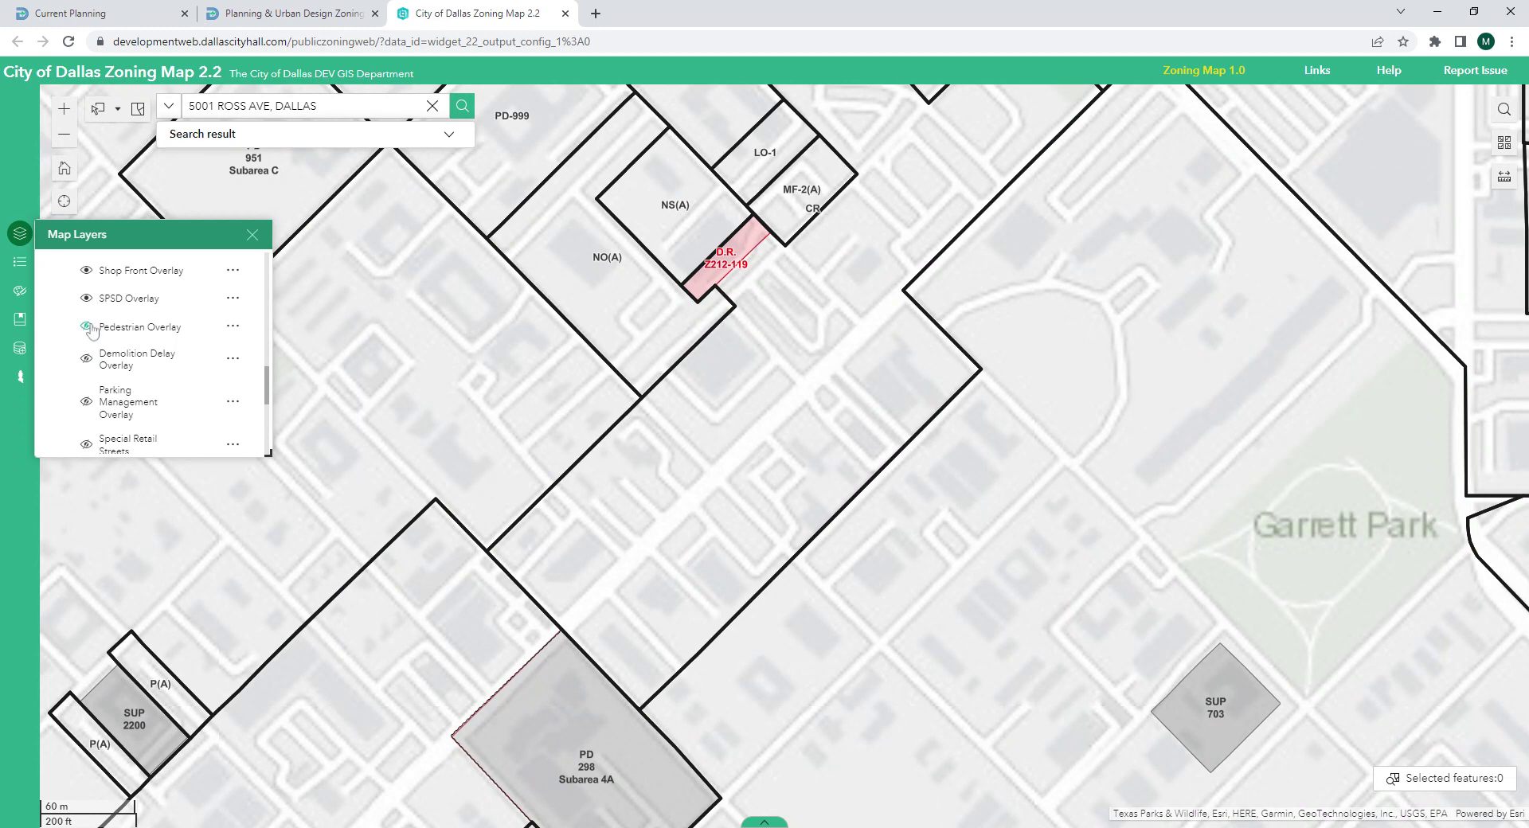
{"action": "scroll", "coordinate": [90, 329], "scroll_direction": "up", "scroll_amount": 1}
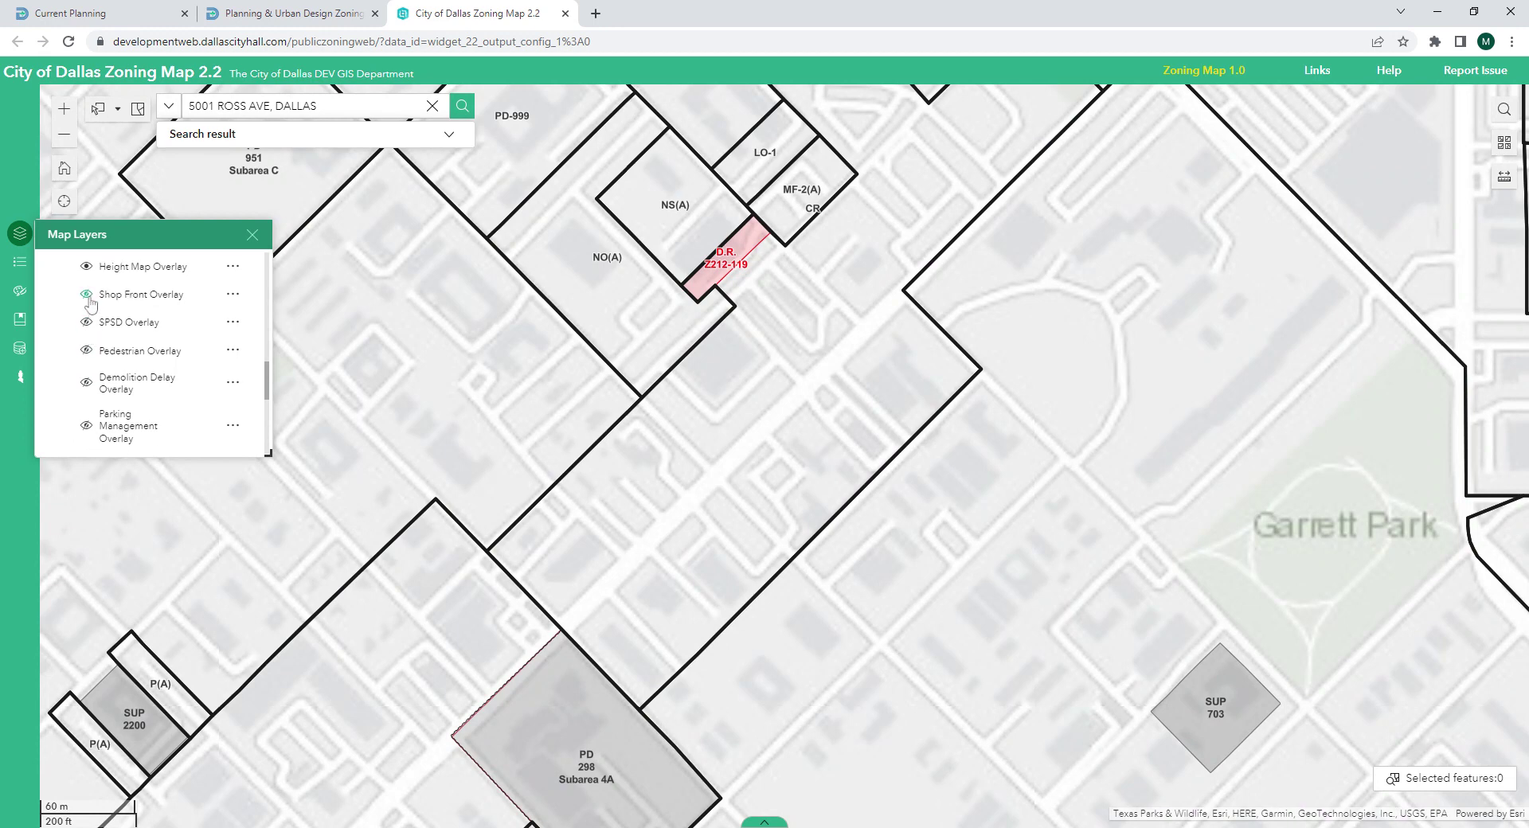
{"action": "scroll", "coordinate": [90, 303], "scroll_direction": "up", "scroll_amount": 1}
{"action": "scroll", "coordinate": [88, 311], "scroll_direction": "up", "scroll_amount": 2}
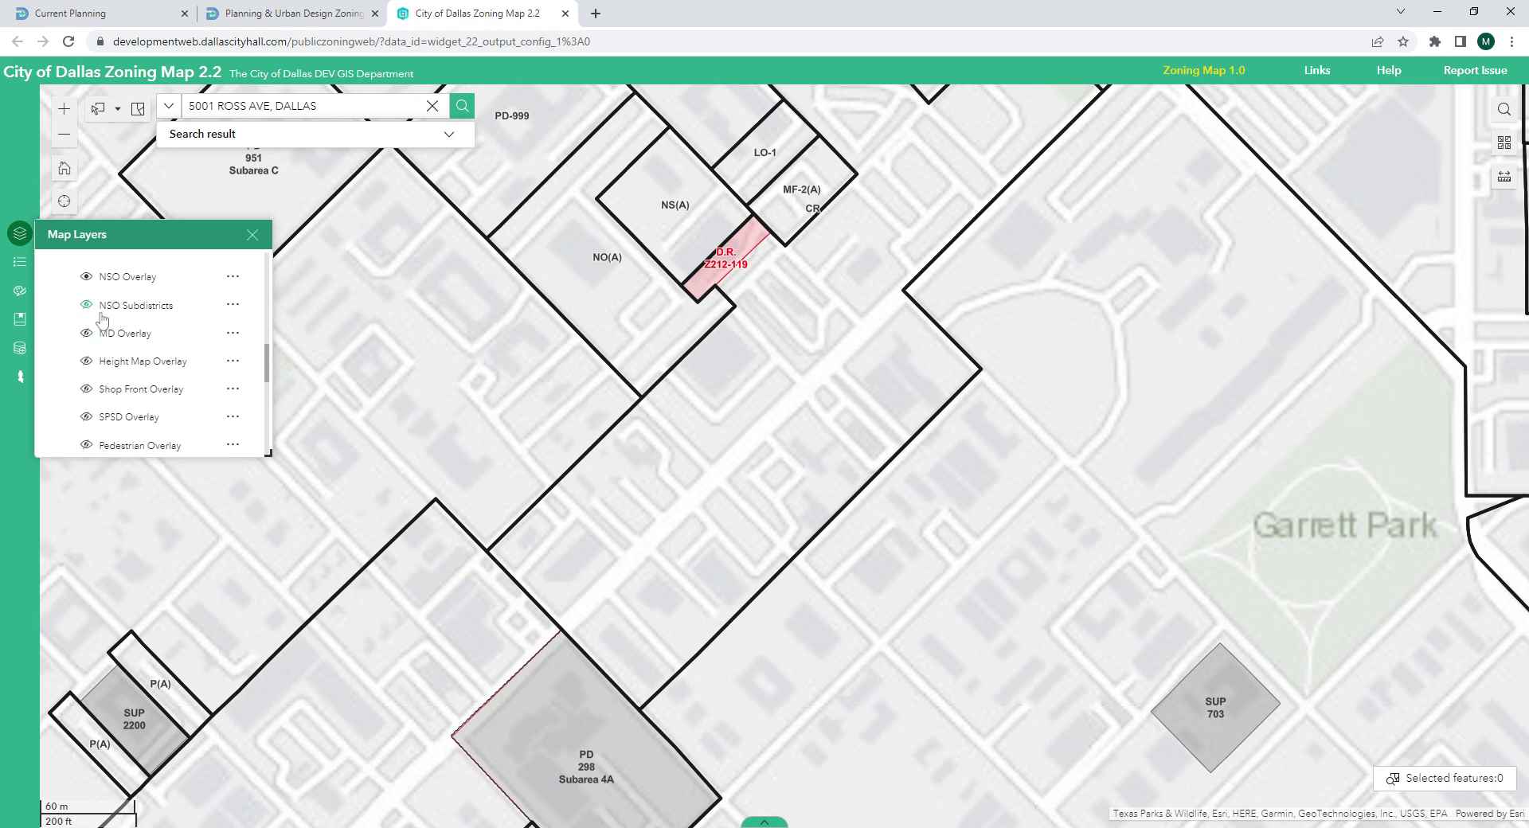
{"action": "scroll", "coordinate": [96, 338], "scroll_direction": "up", "scroll_amount": 3}
{"action": "scroll", "coordinate": [97, 351], "scroll_direction": "up", "scroll_amount": 4}
{"action": "scroll", "coordinate": [93, 351], "scroll_direction": "down", "scroll_amount": 1}
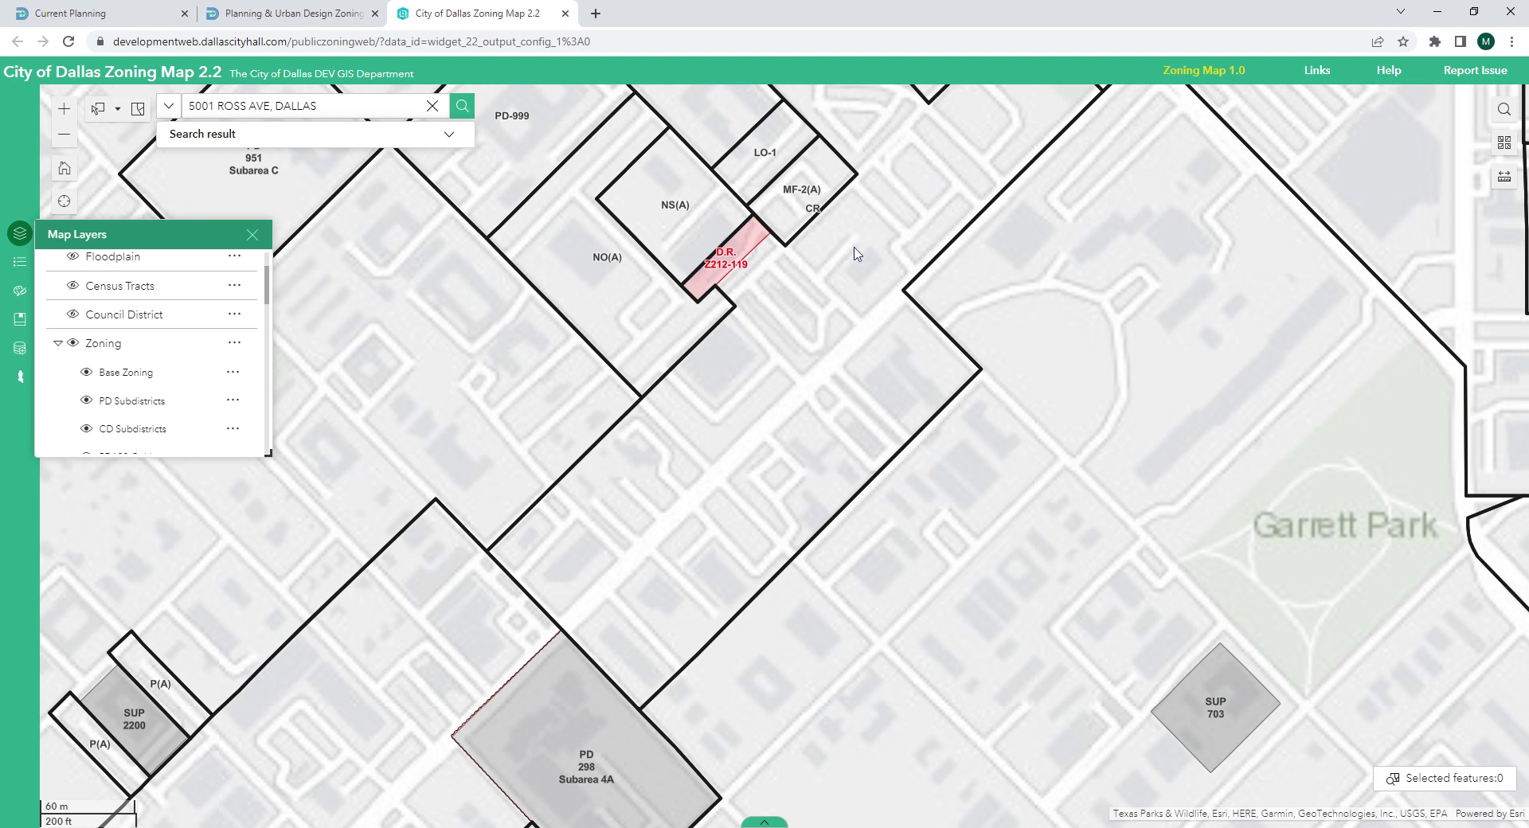
{"action": "left_click", "coordinate": [726, 419]}
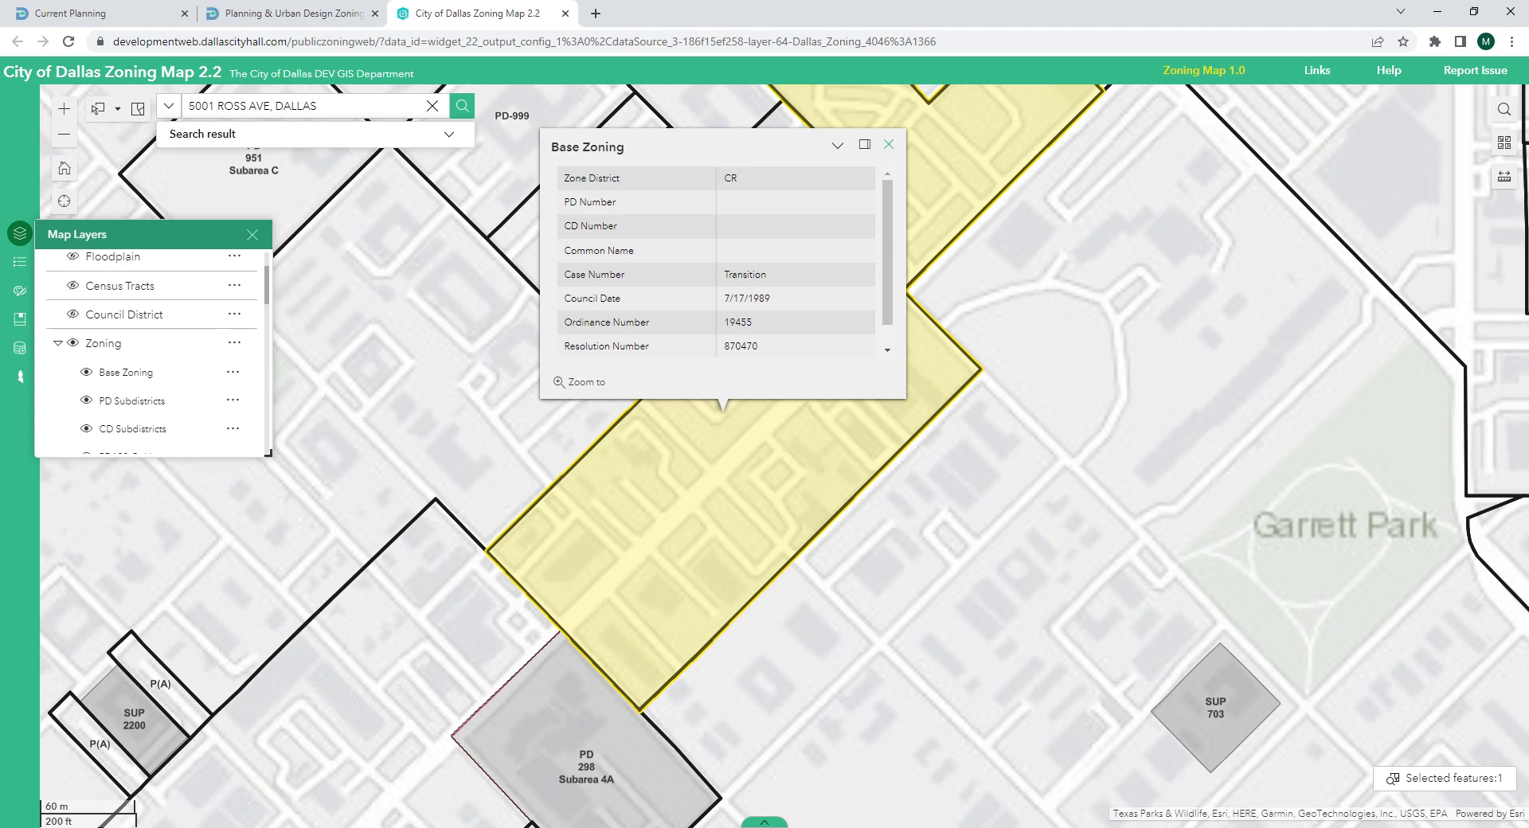
{"action": "left_click", "coordinate": [889, 145]}
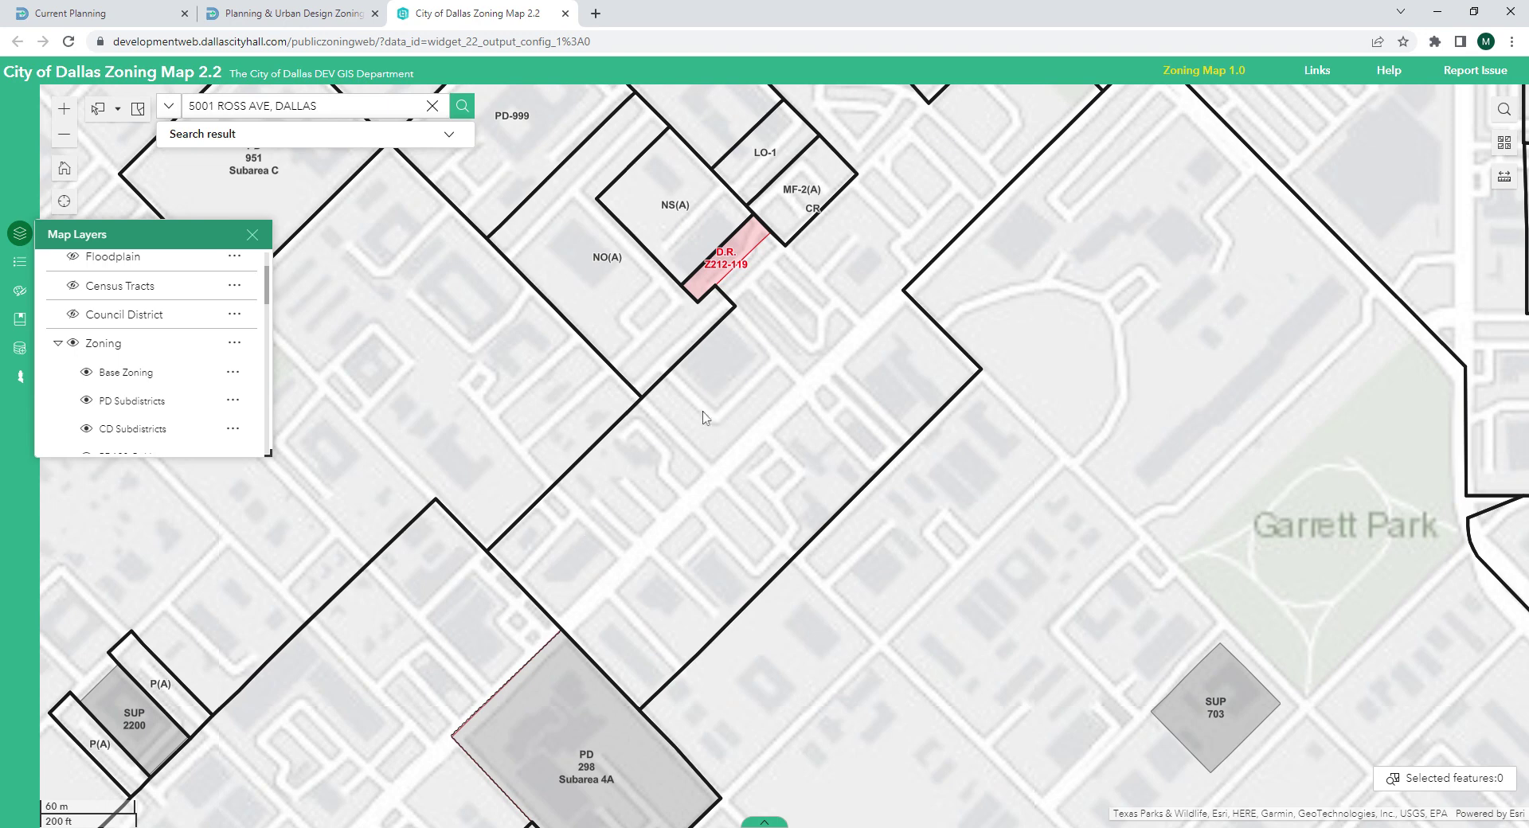
{"action": "scroll", "coordinate": [162, 360], "scroll_direction": "up", "scroll_amount": 1}
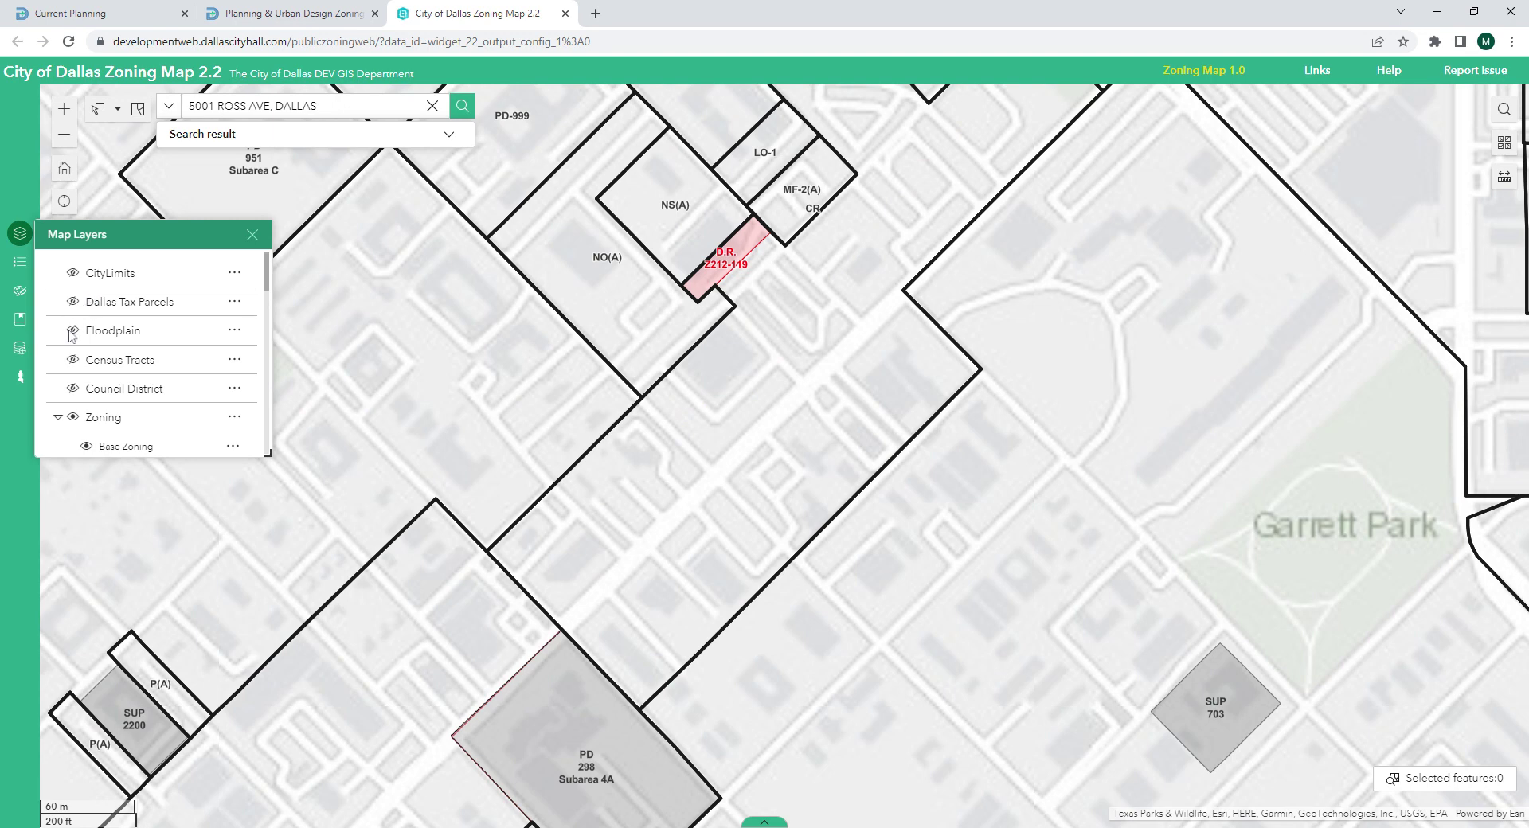
Collapse Zoning, show Dallas Tax Parcels, and zoom in around parcel 5001
{"action": "left_click", "coordinate": [59, 417]}
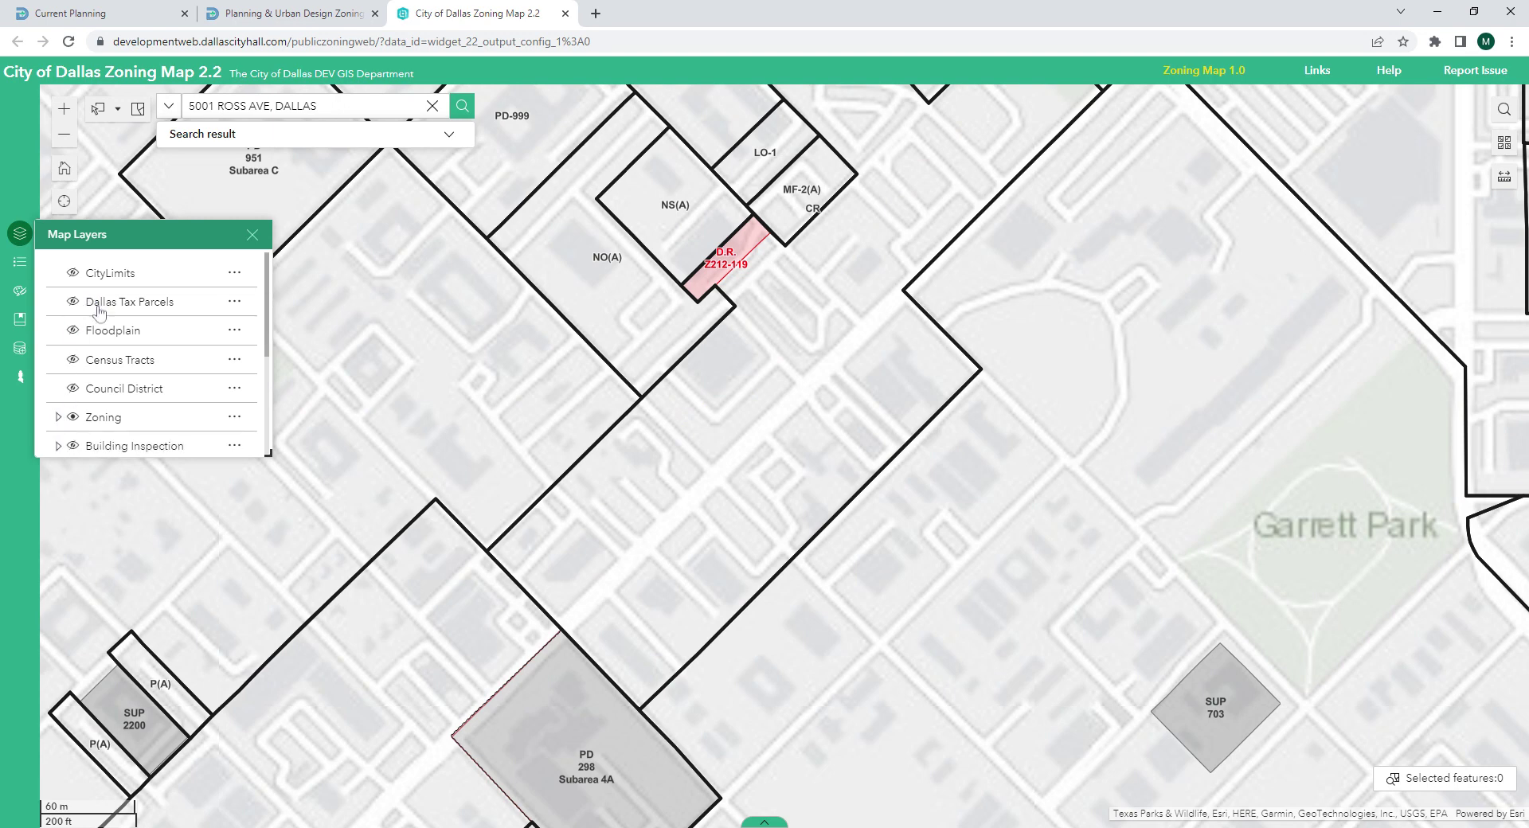
{"action": "left_click", "coordinate": [75, 305]}
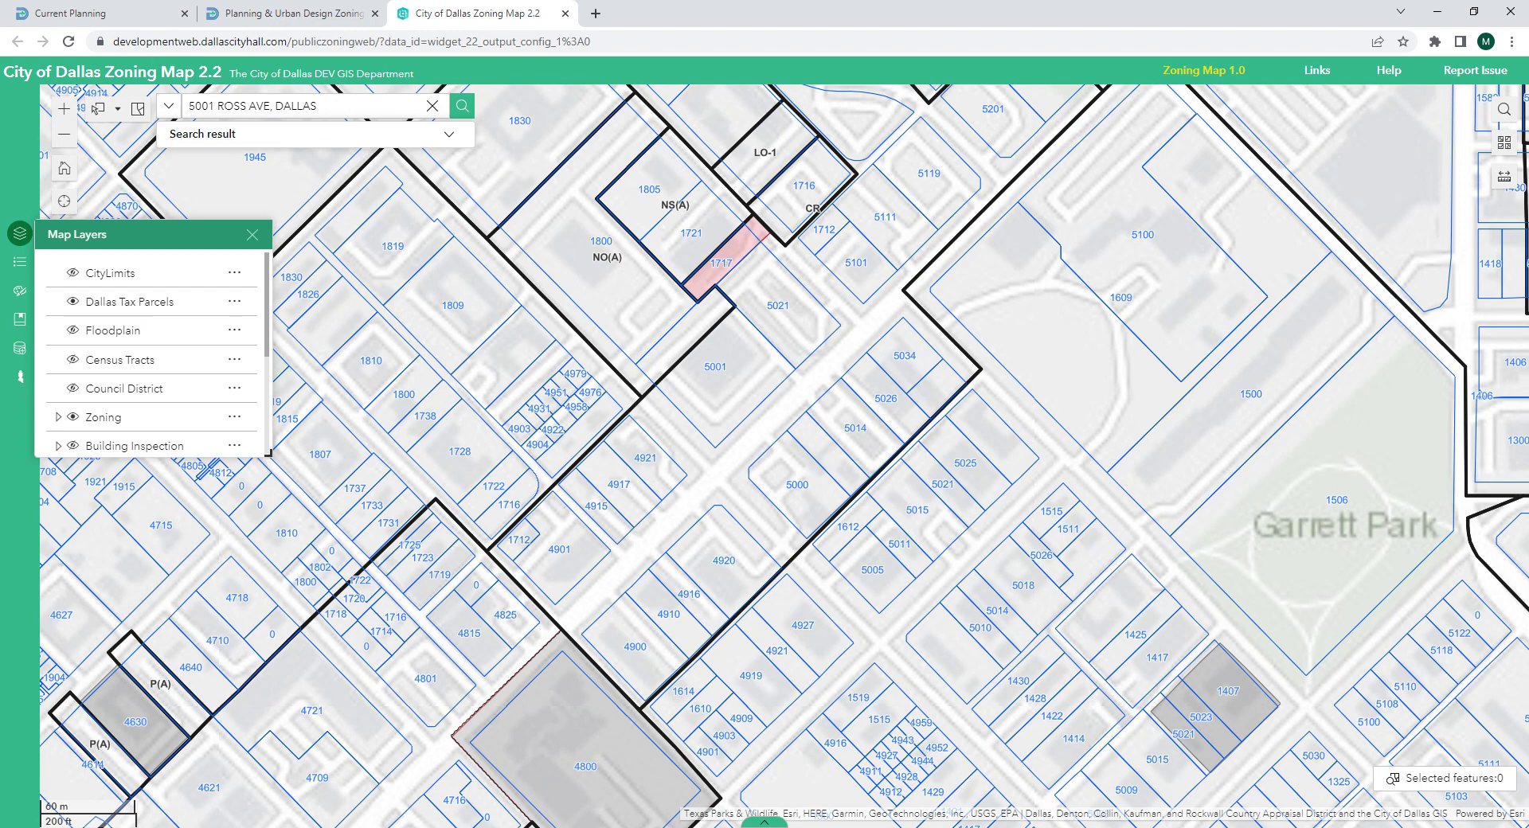
{"action": "left_click", "coordinate": [70, 113]}
{"action": "left_click_drag", "start_coordinate": [706, 261], "coordinate": [738, 328]}
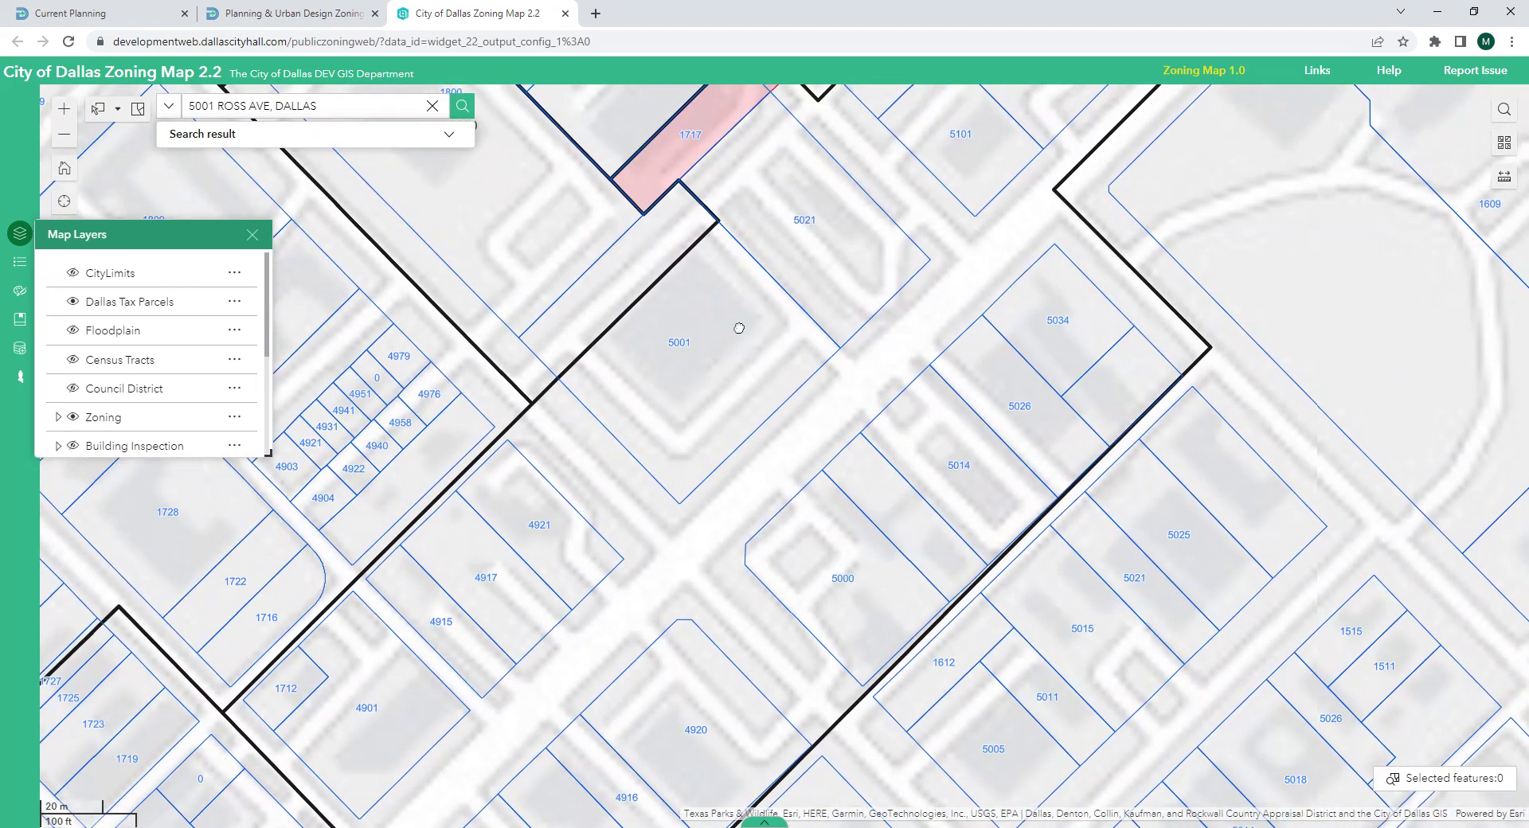
Inspect parcel 5001's zoning and Tax Parcels details, then close the popup
{"action": "left_click", "coordinate": [739, 328]}
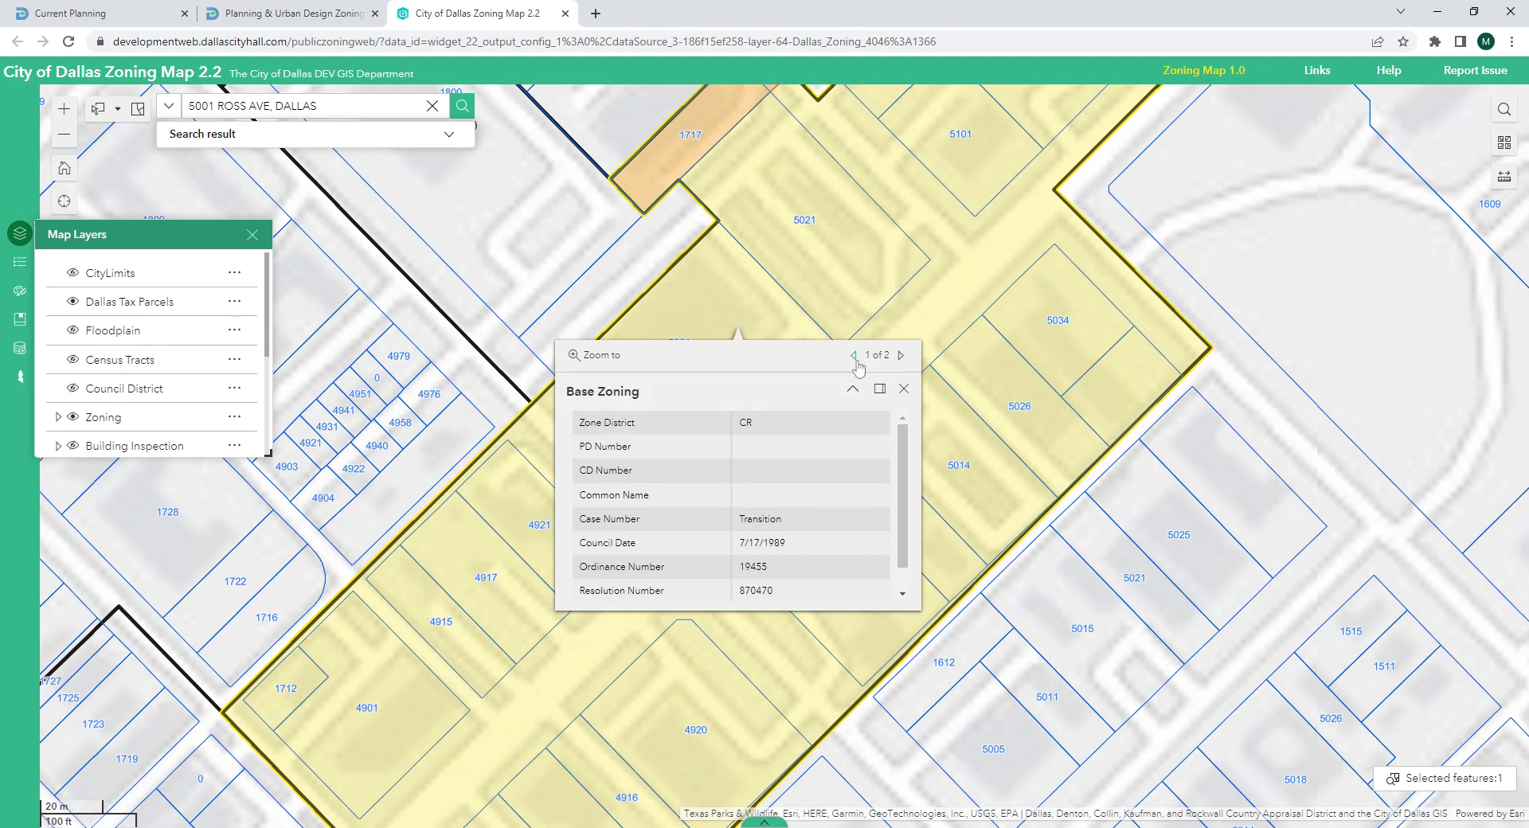
{"action": "left_click", "coordinate": [902, 356]}
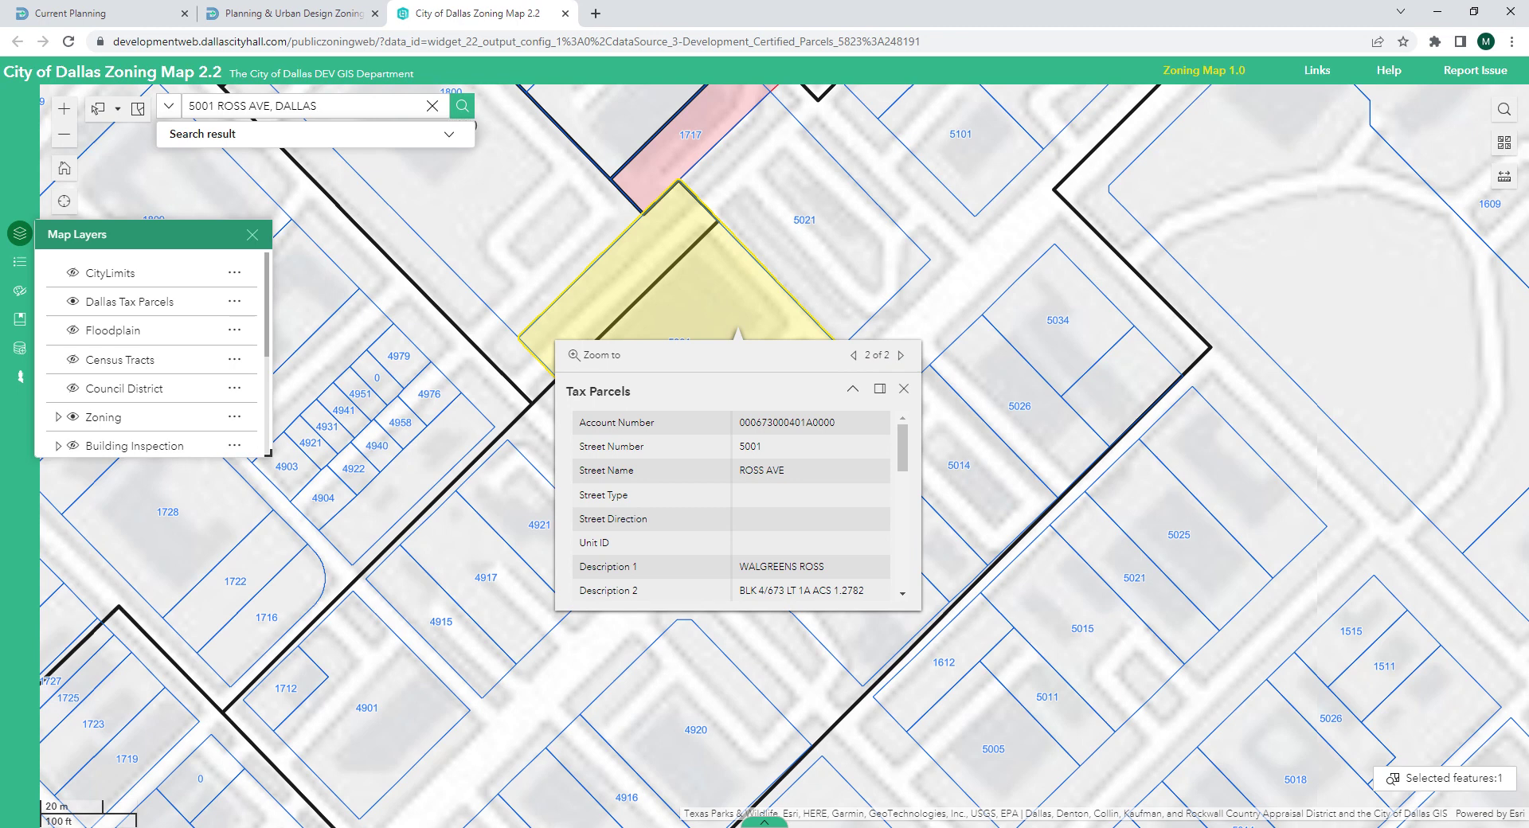
{"action": "scroll", "coordinate": [855, 435], "scroll_direction": "down", "scroll_amount": 3}
{"action": "scroll", "coordinate": [855, 435], "scroll_direction": "up", "scroll_amount": 3}
{"action": "left_click", "coordinate": [904, 390]}
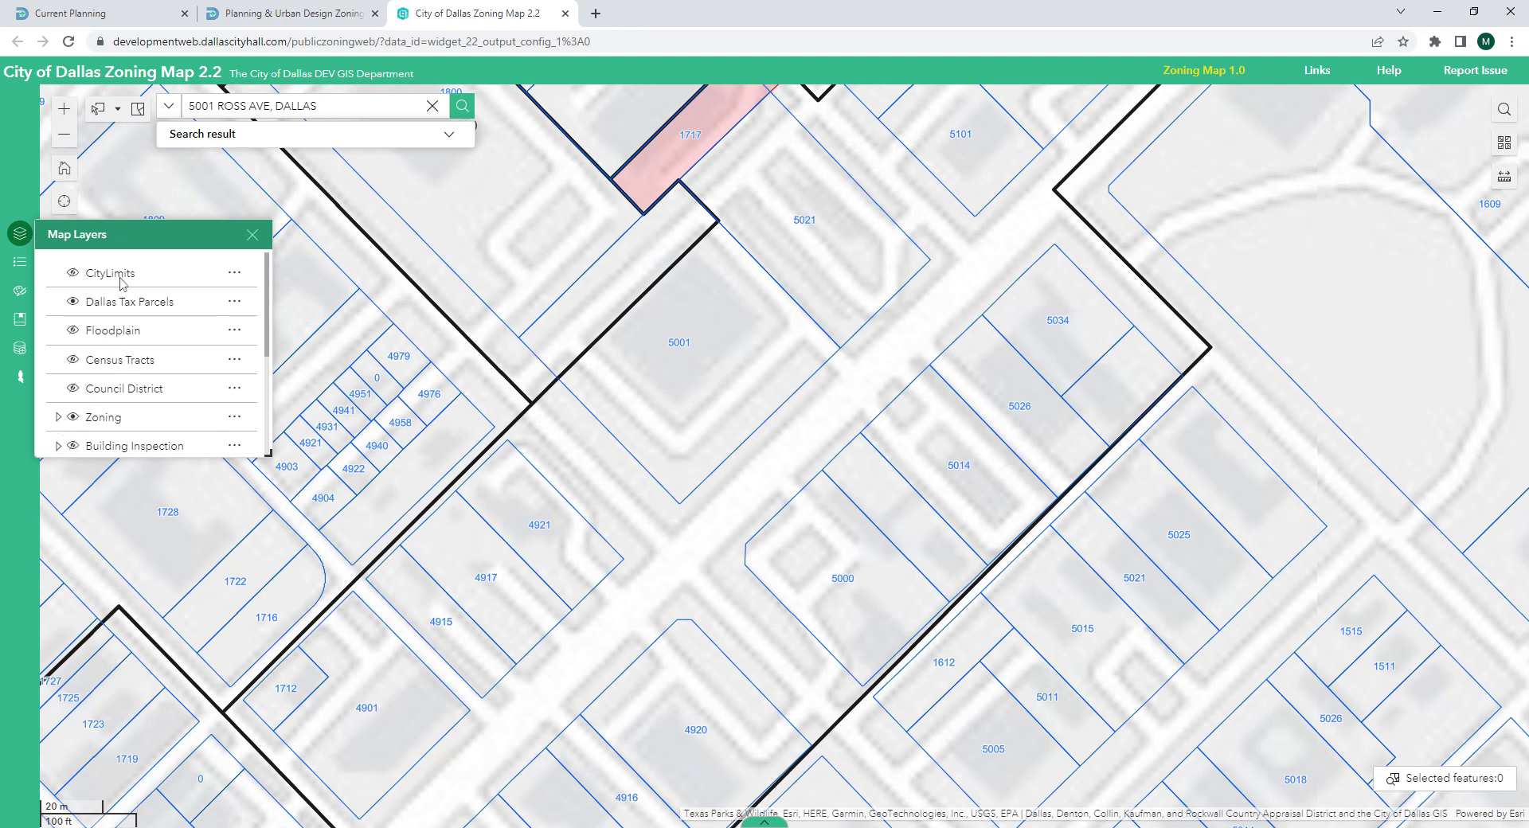
Hide the Dallas Tax Parcels layer and bring up the Basemap gallery
{"action": "left_click", "coordinate": [73, 301]}
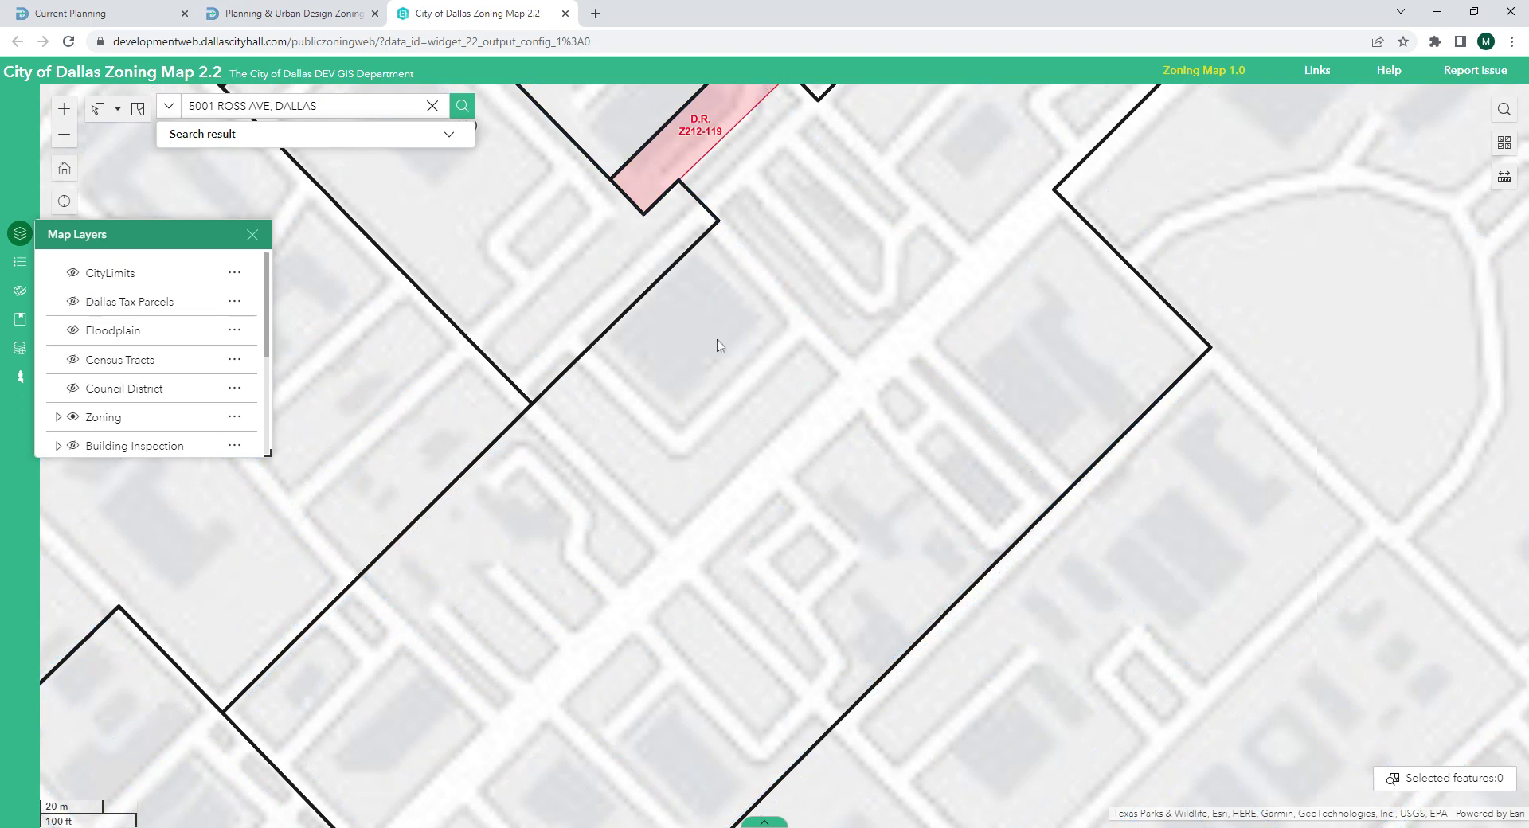
{"action": "left_click_drag", "start_coordinate": [718, 340], "coordinate": [747, 346]}
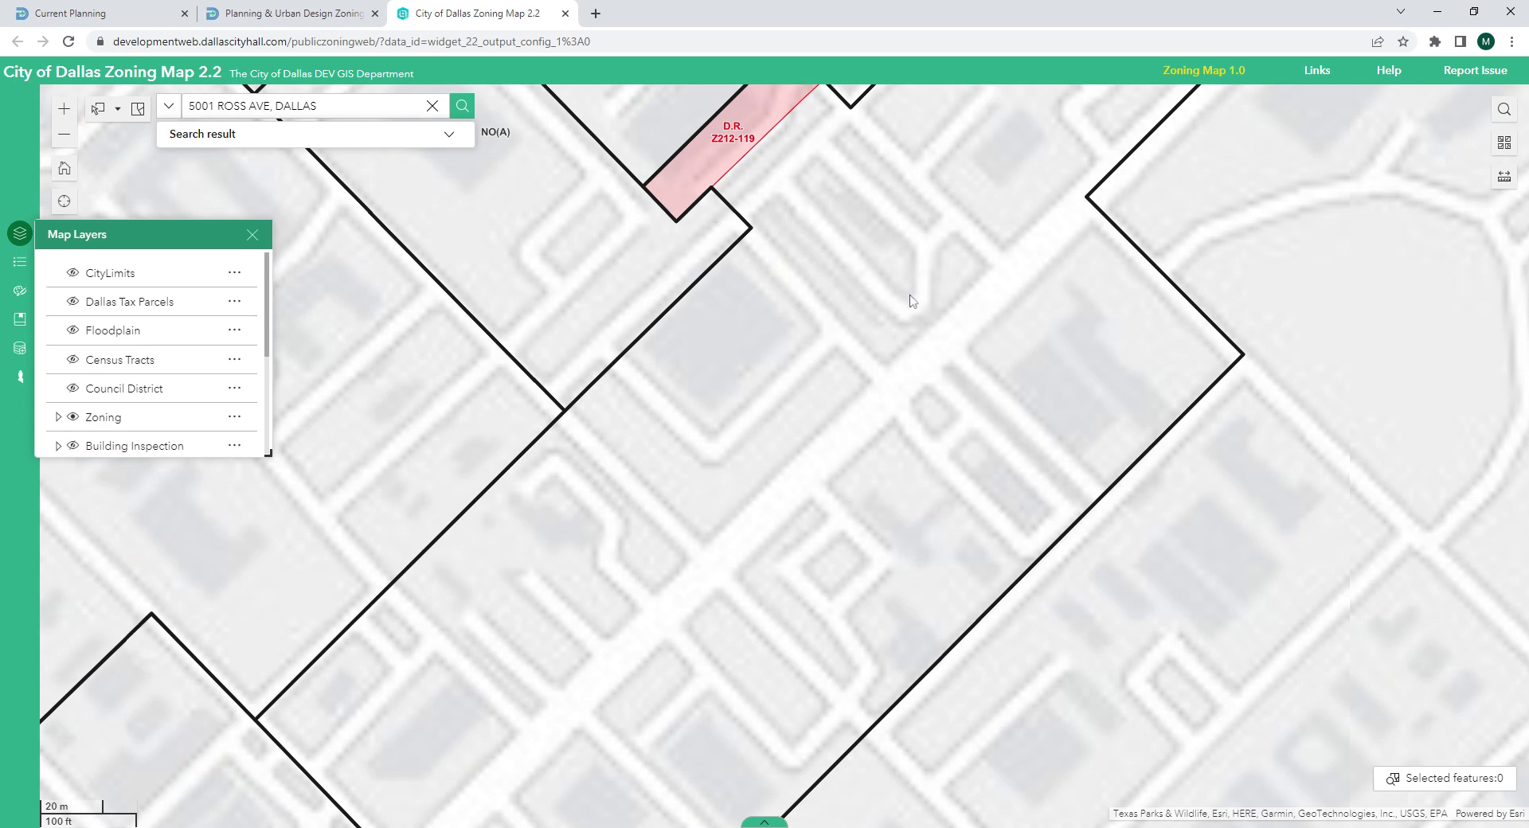
{"action": "left_click", "coordinate": [1507, 148]}
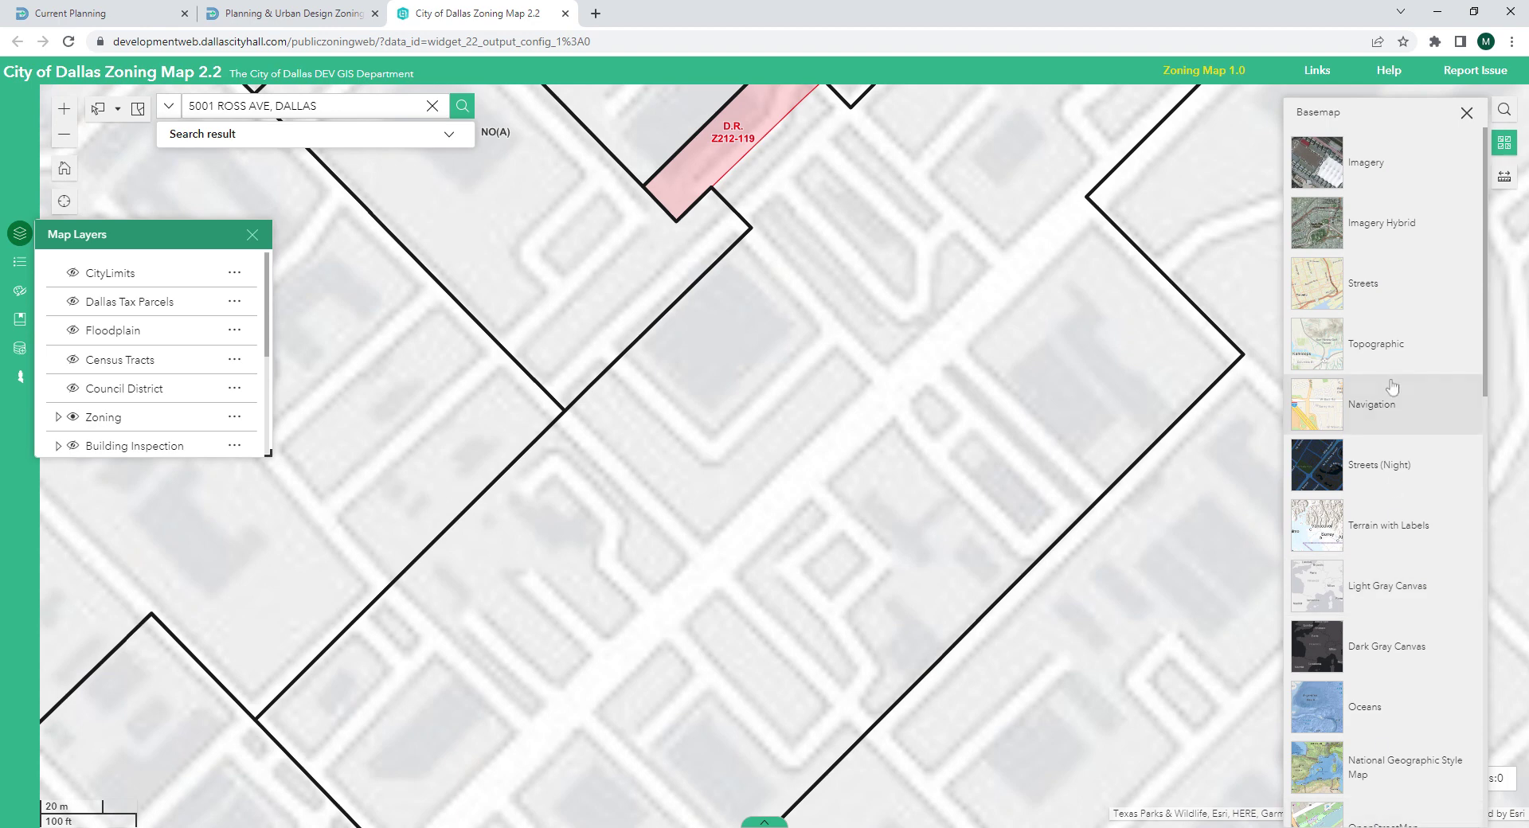
Switch the basemap to Imagery Hybrid and adjust the aerial view
{"action": "left_click", "coordinate": [1389, 230]}
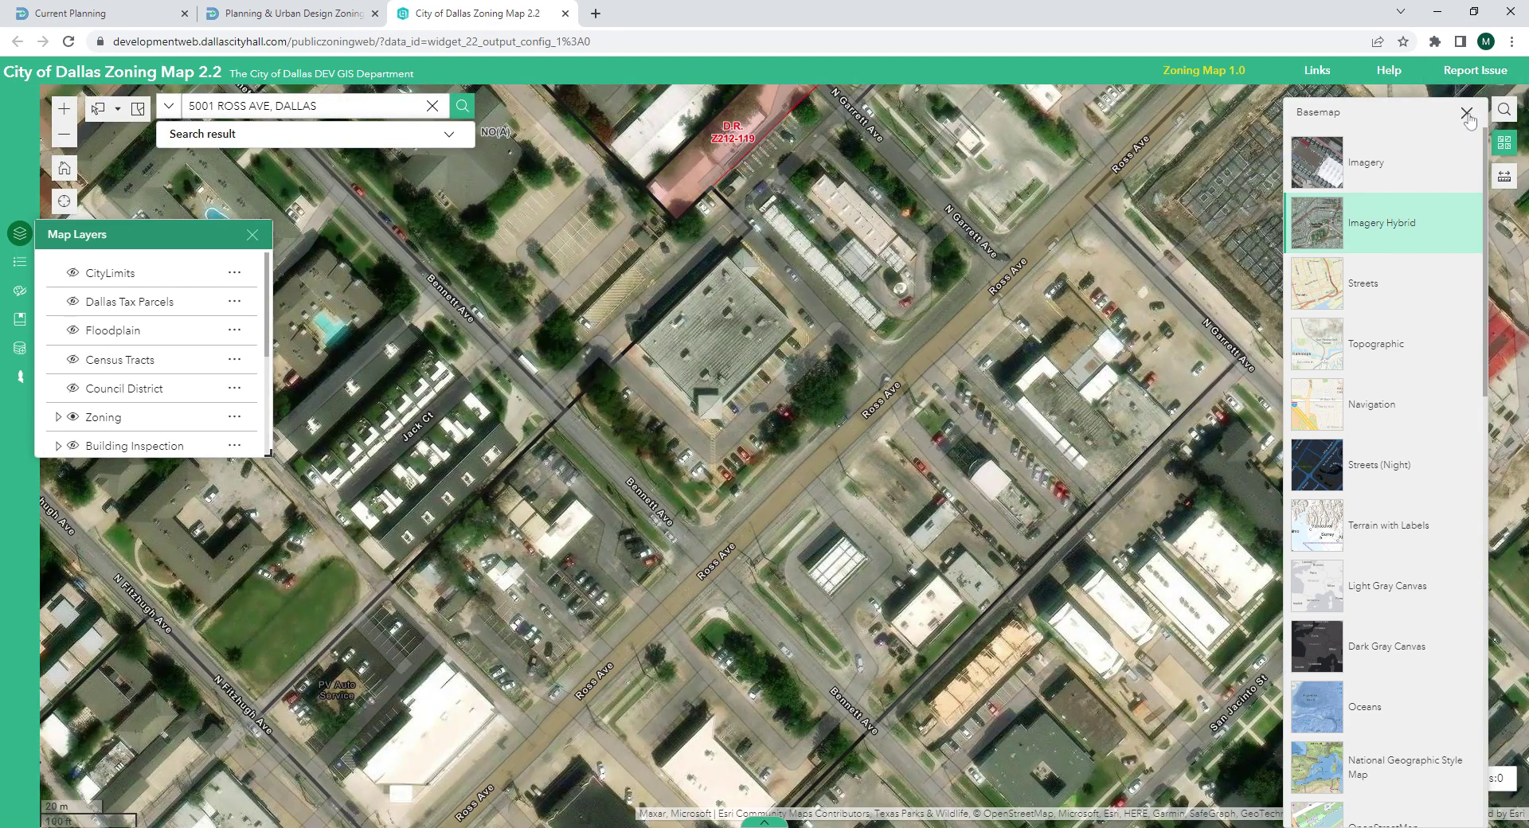
{"action": "left_click", "coordinate": [1465, 112]}
{"action": "left_click_drag", "start_coordinate": [730, 492], "coordinate": [784, 445]}
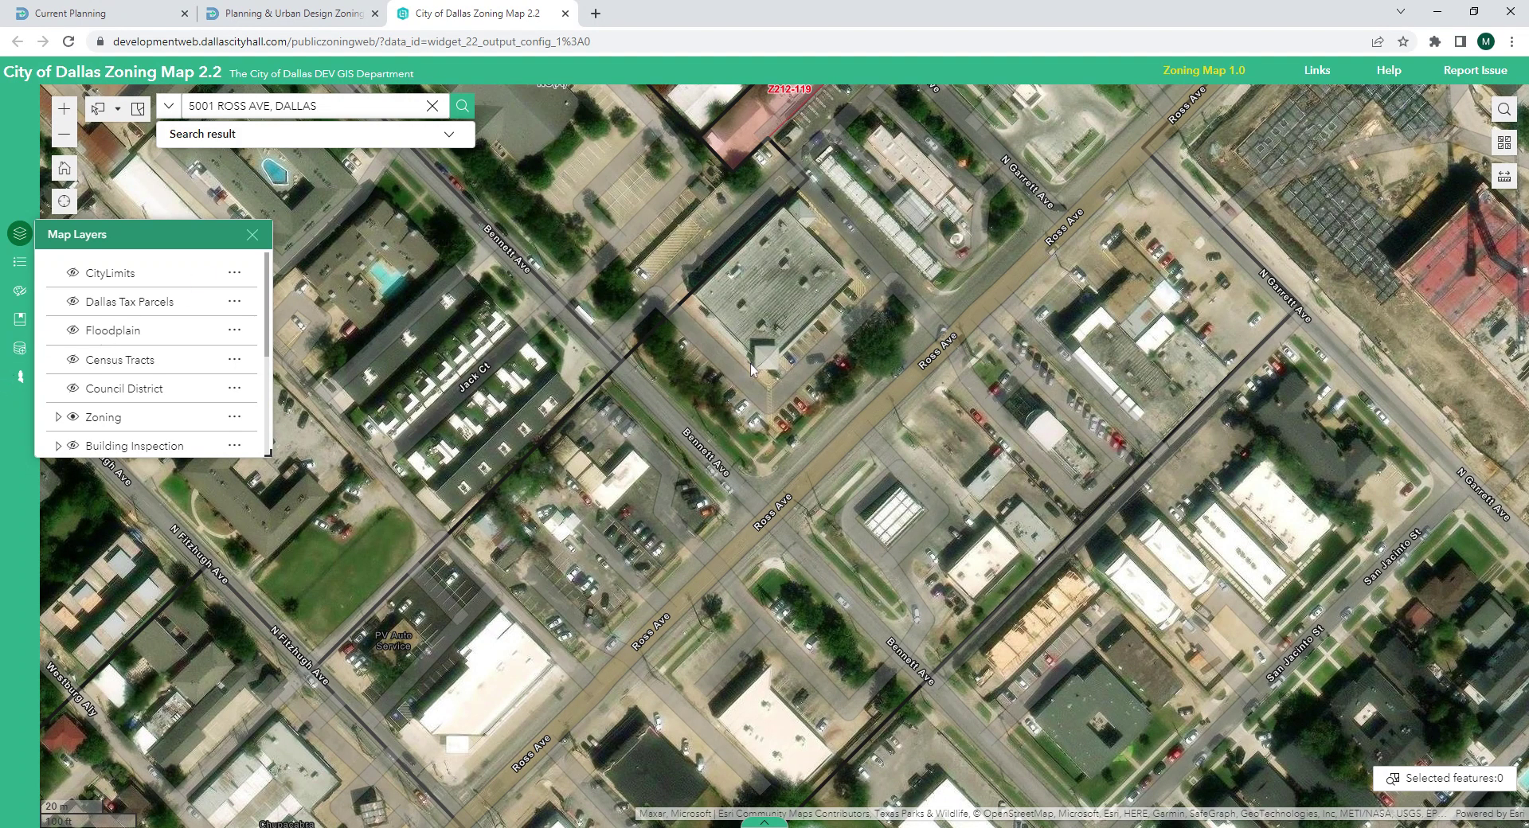
{"action": "left_click_drag", "start_coordinate": [750, 361], "coordinate": [730, 406]}
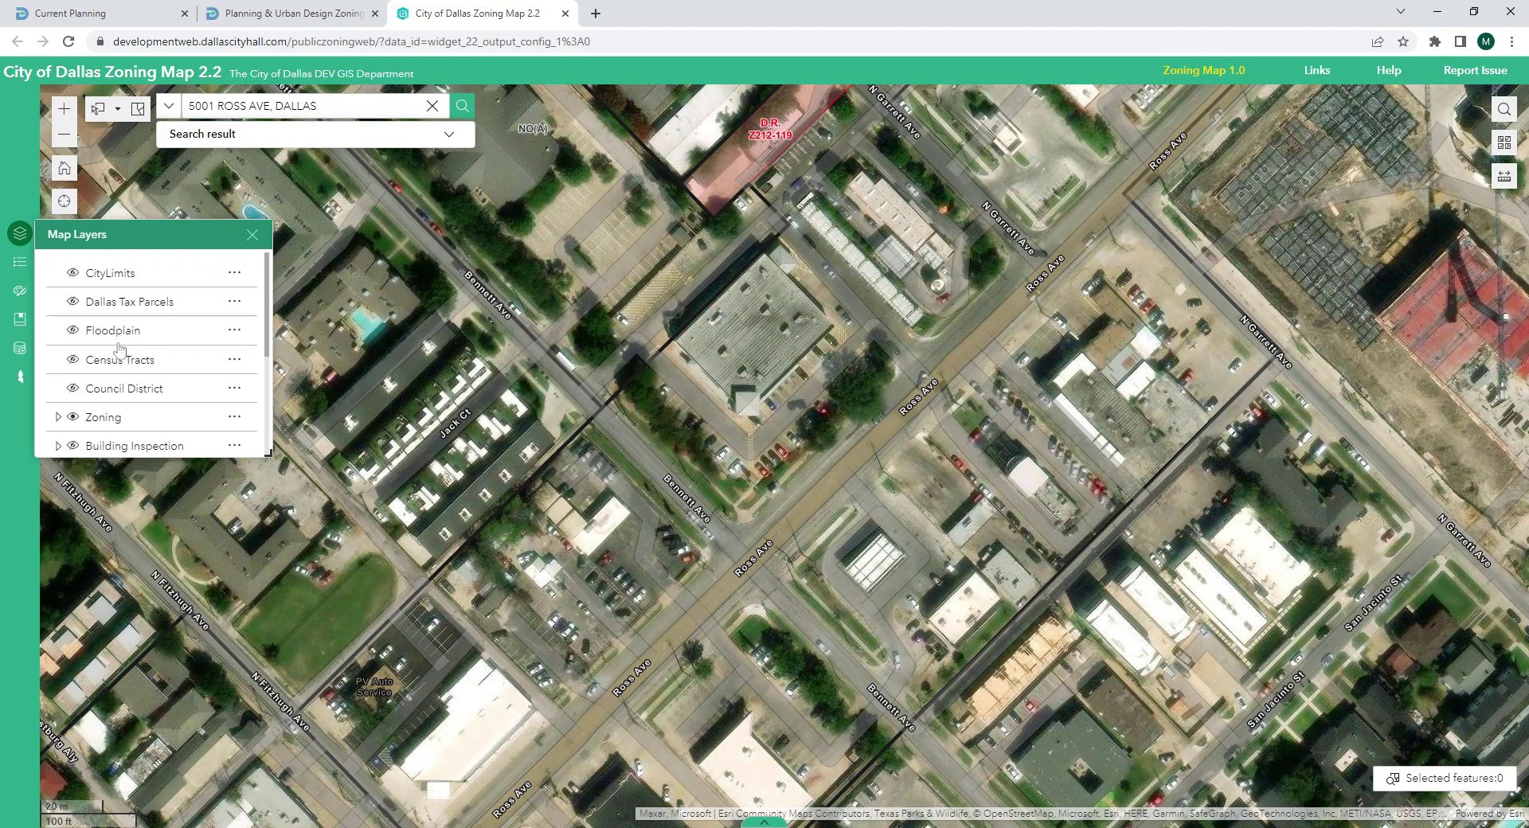
View the CR parcel's Base Zoning details, close them, and return to the basemap gallery
{"action": "left_click", "coordinate": [799, 341]}
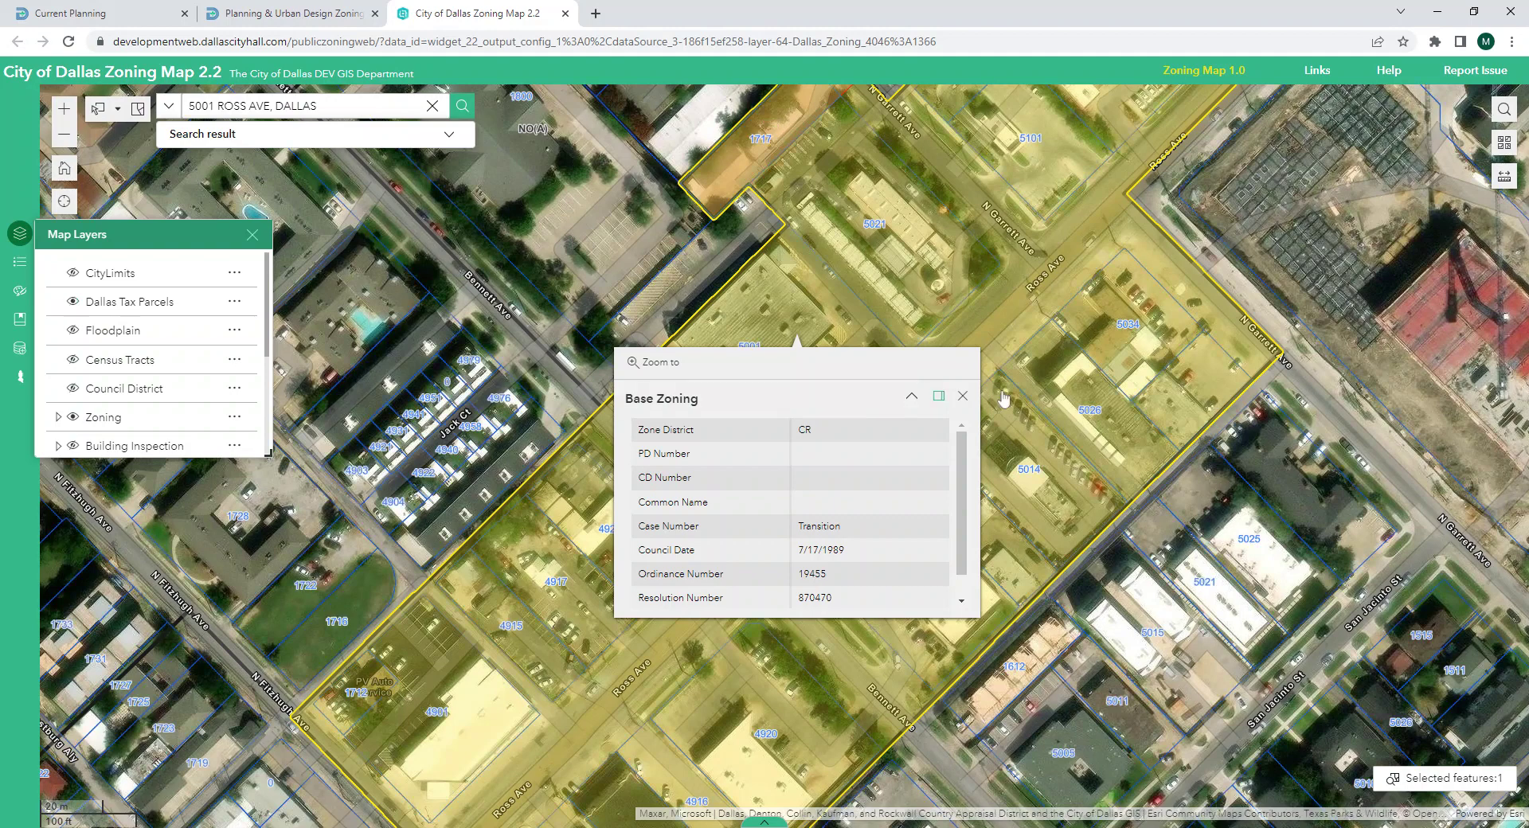
{"action": "left_click", "coordinate": [962, 396]}
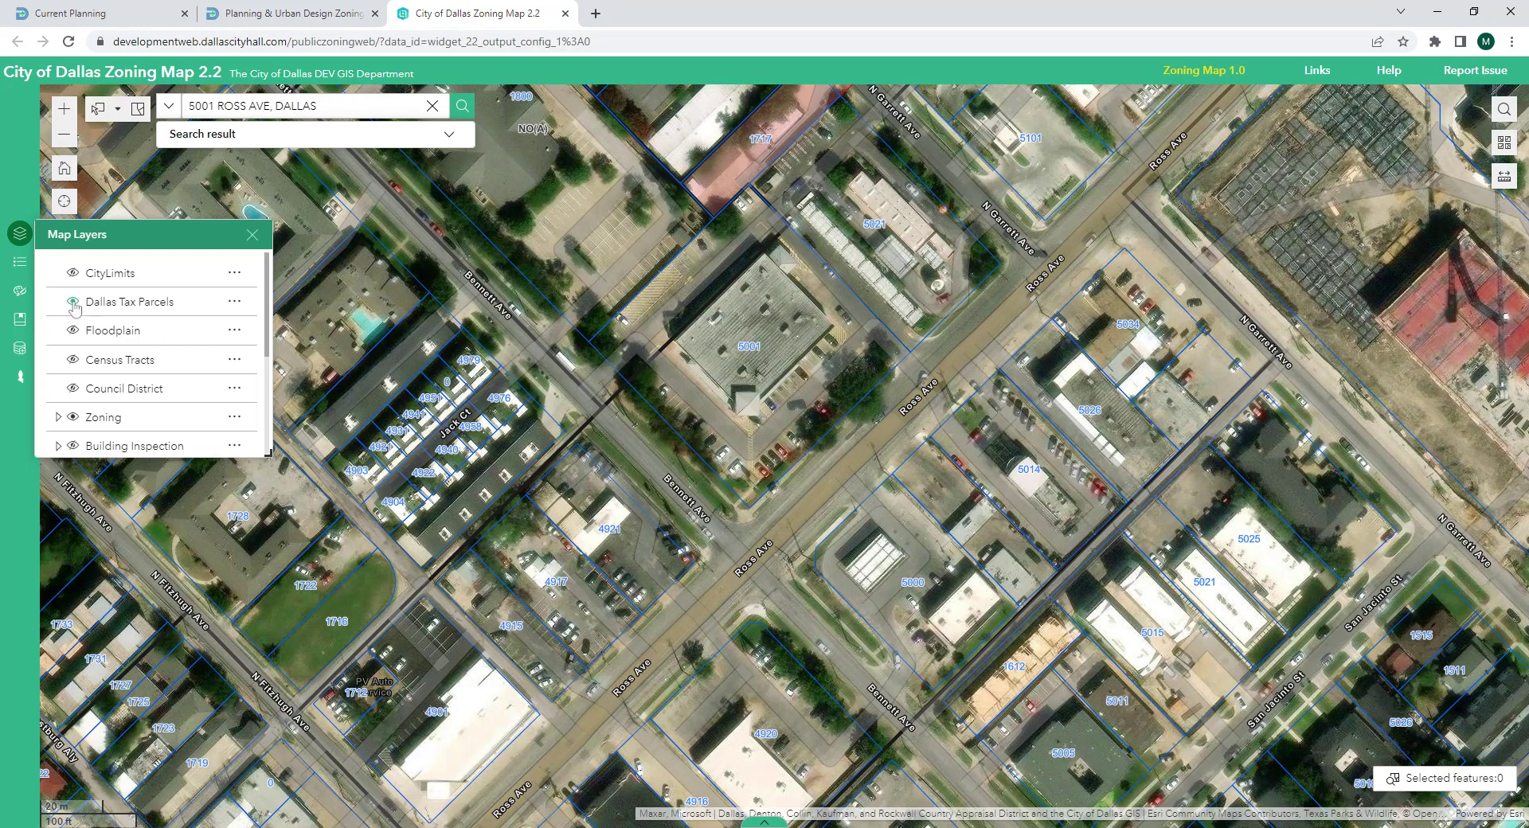
{"action": "left_click", "coordinate": [1515, 144]}
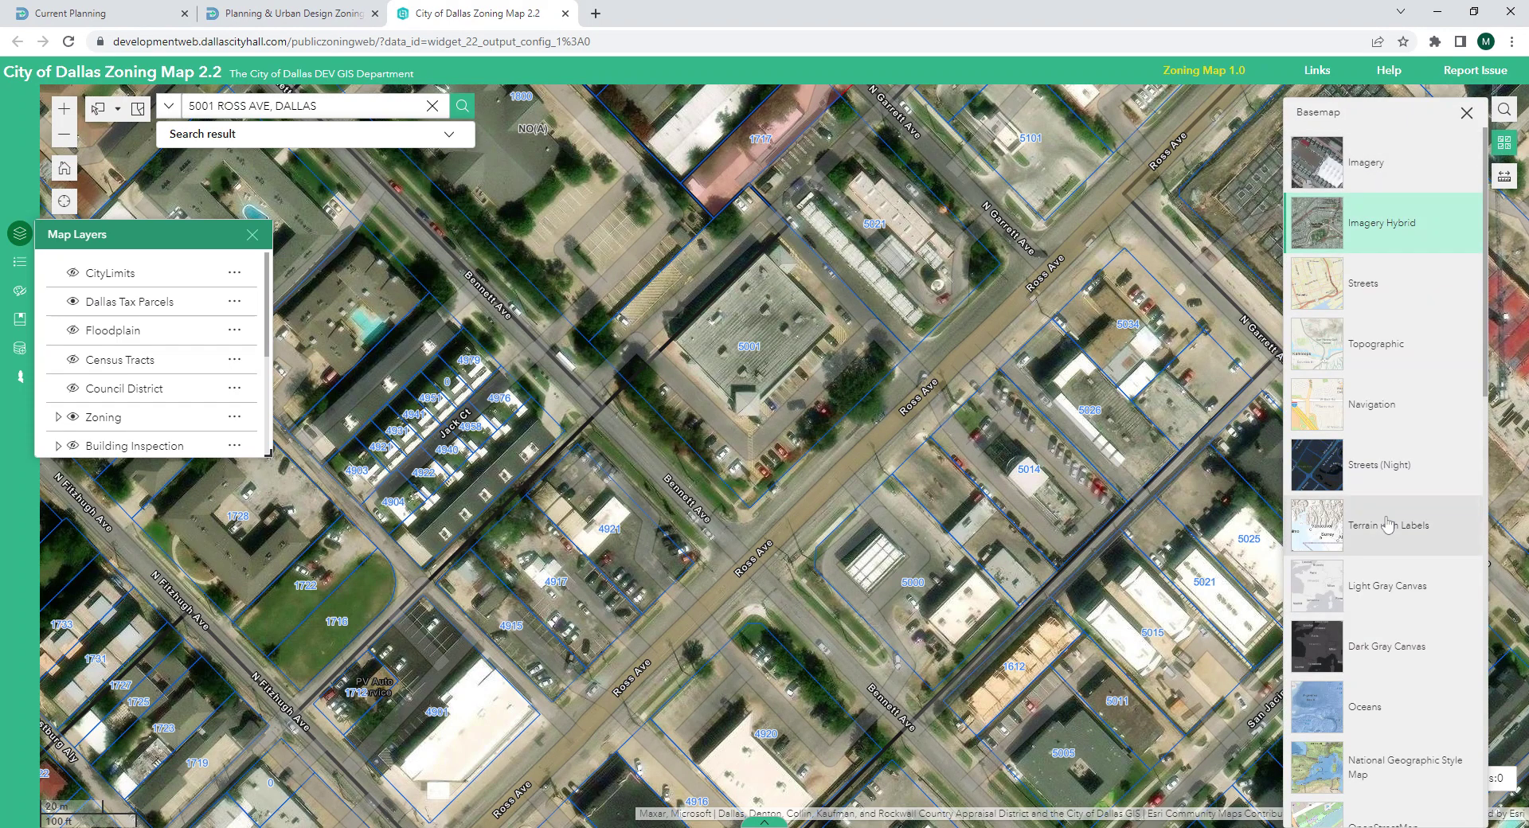
Switch to the Light Gray Canvas basemap, hide Dallas Tax Parcels, and zoom out
{"action": "left_click", "coordinate": [1385, 586]}
{"action": "left_click", "coordinate": [1465, 112]}
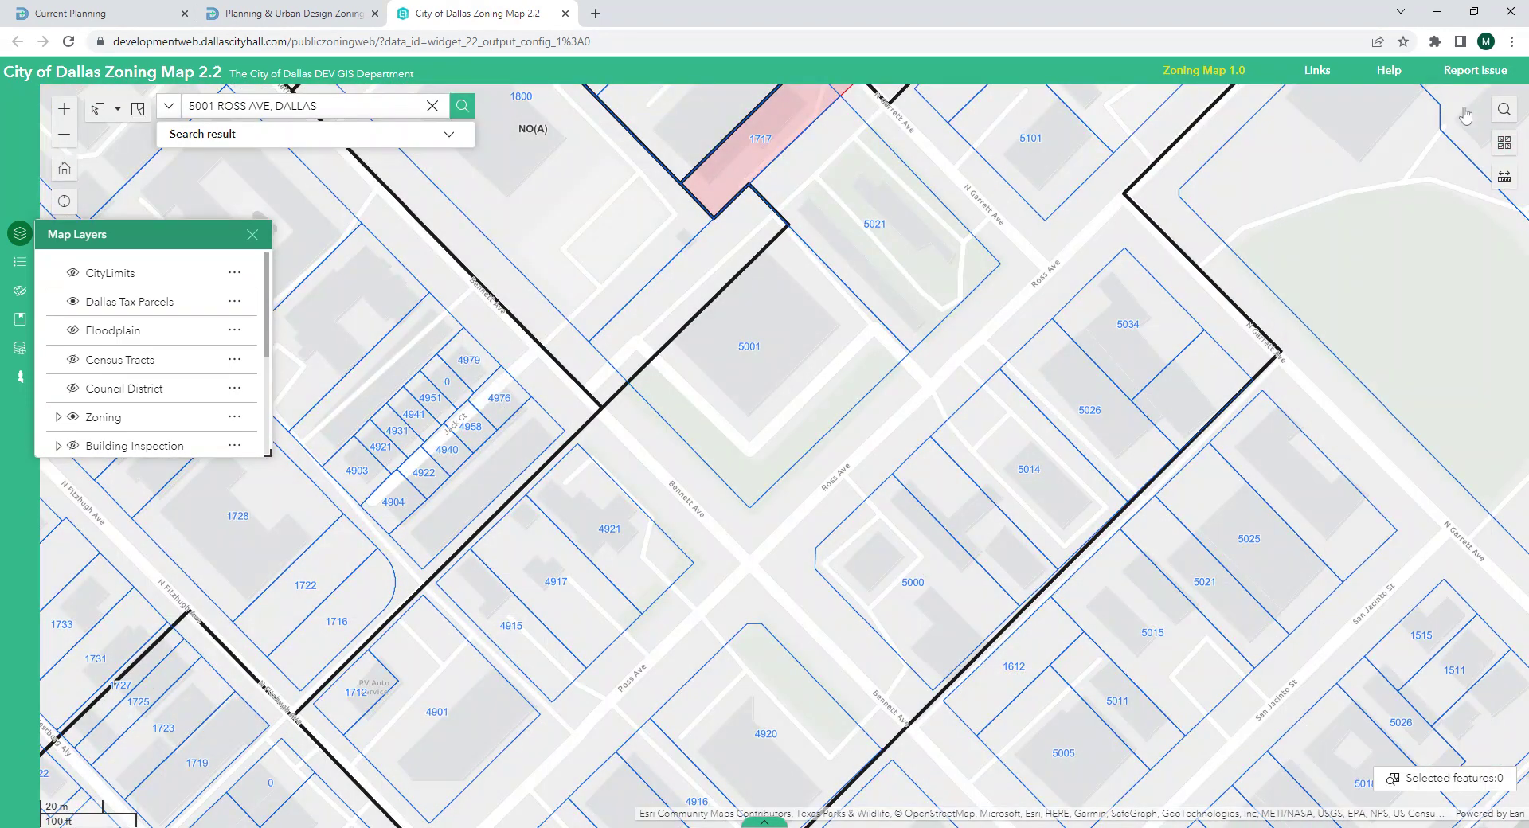
{"action": "left_click", "coordinate": [74, 302]}
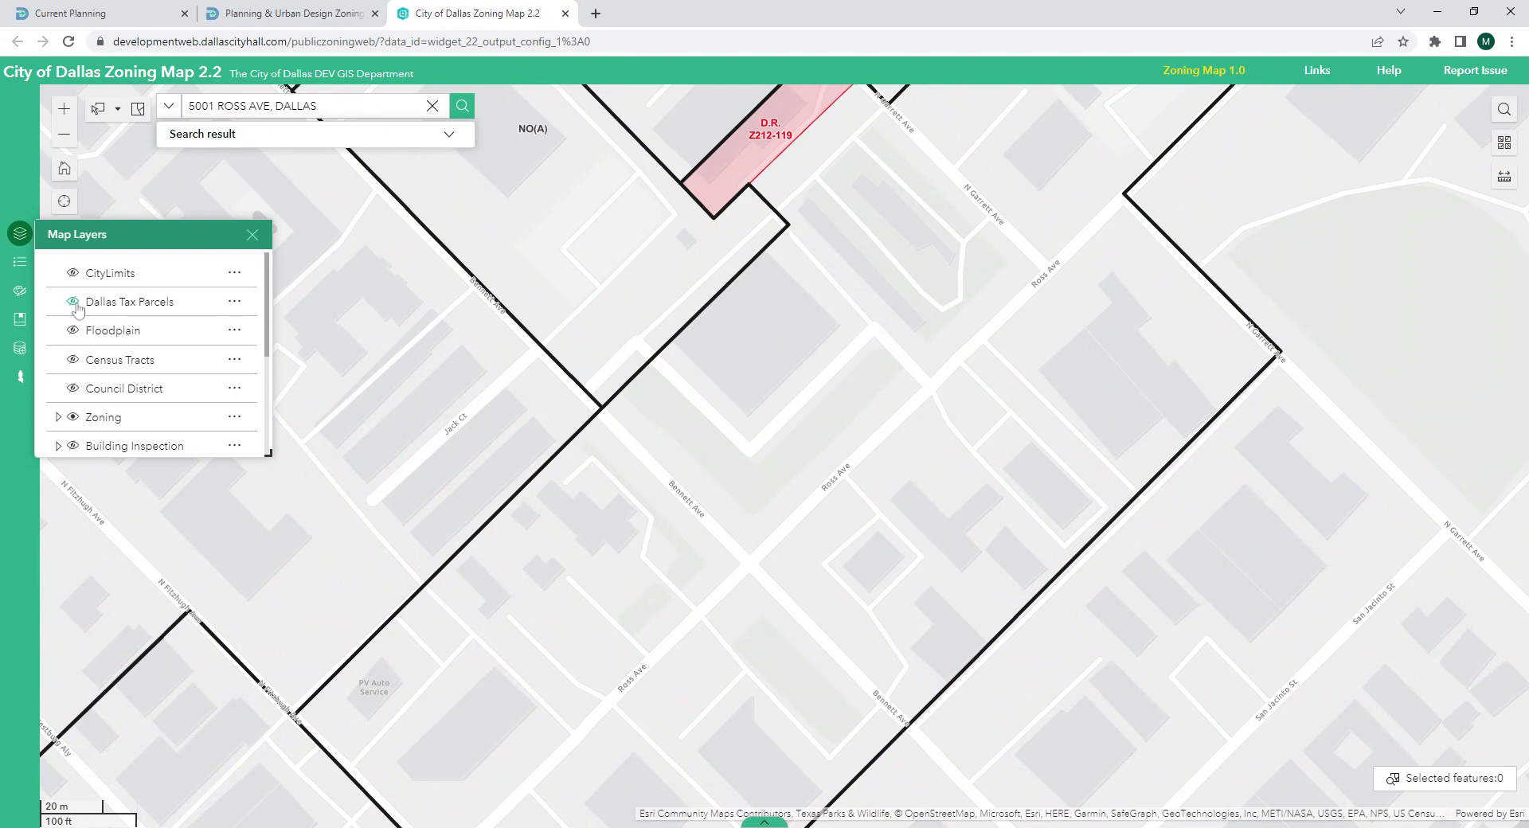
{"action": "left_click", "coordinate": [56, 144]}
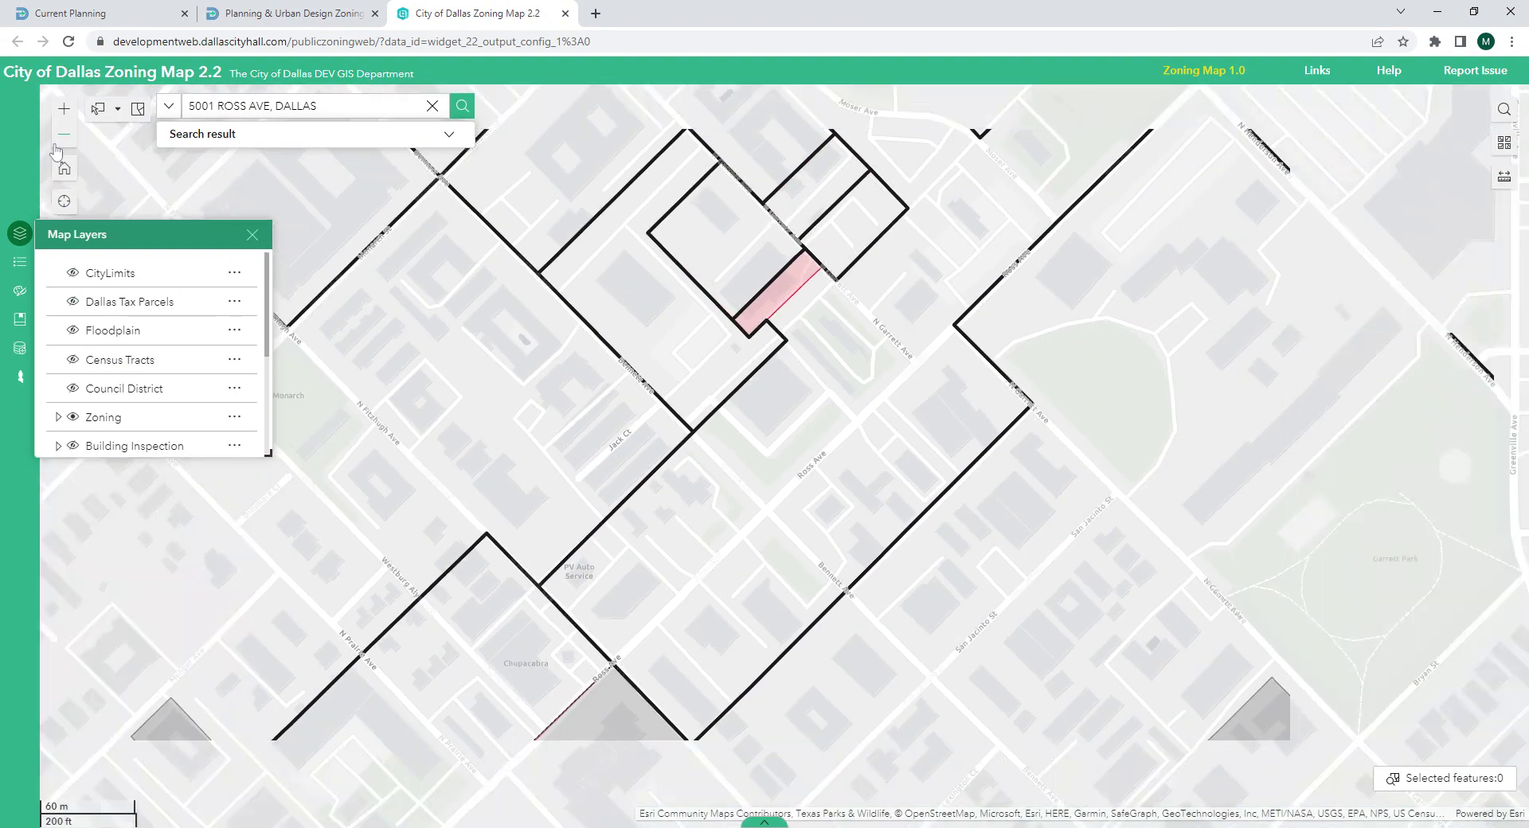
Check the Base Zoning popups for the CR and NO(A) districts
{"action": "left_click", "coordinate": [819, 438]}
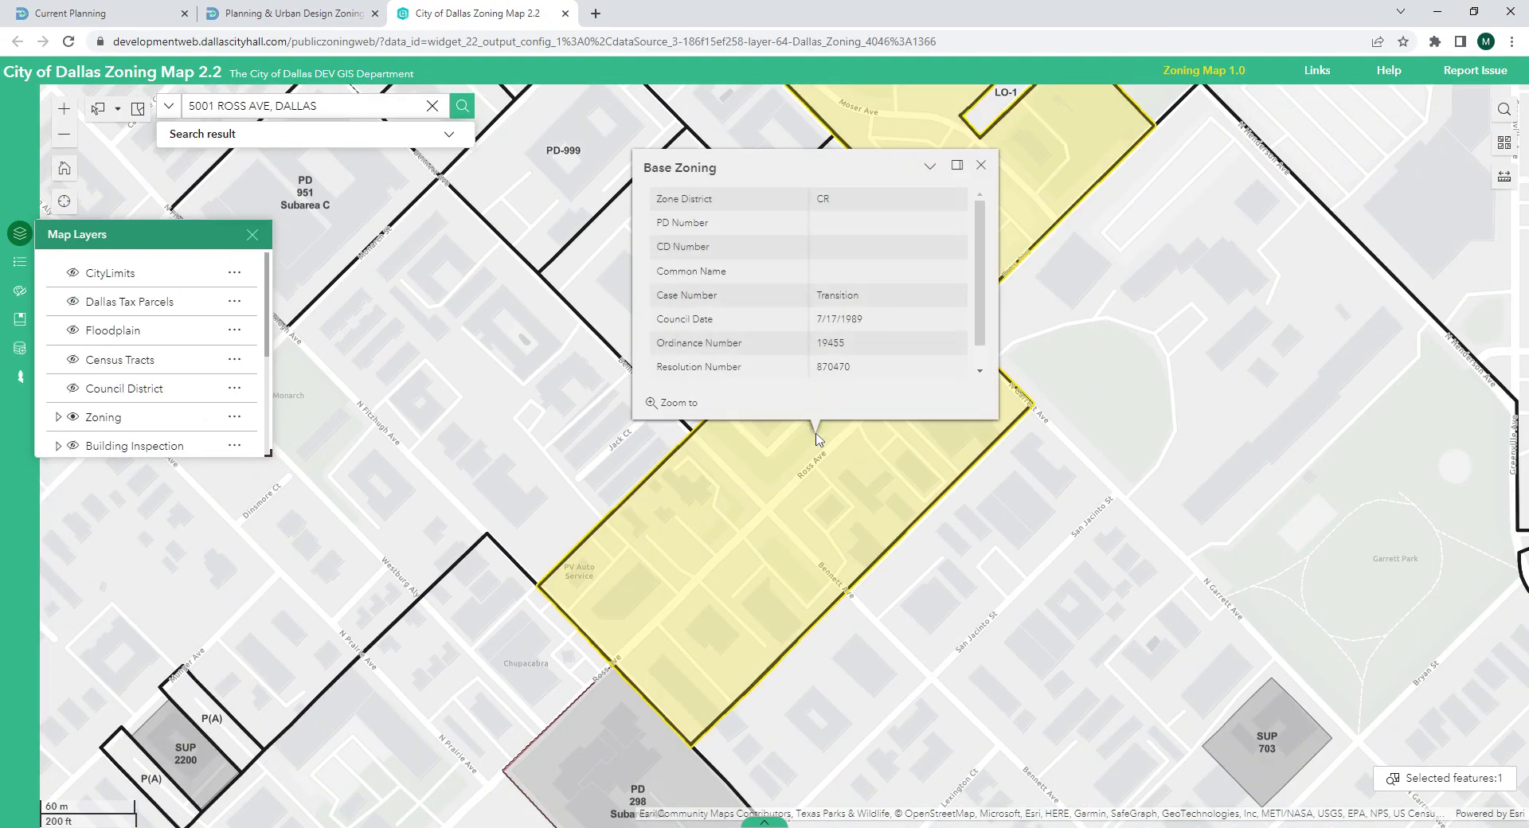
{"action": "left_click", "coordinate": [930, 167]}
{"action": "left_click", "coordinate": [980, 372]}
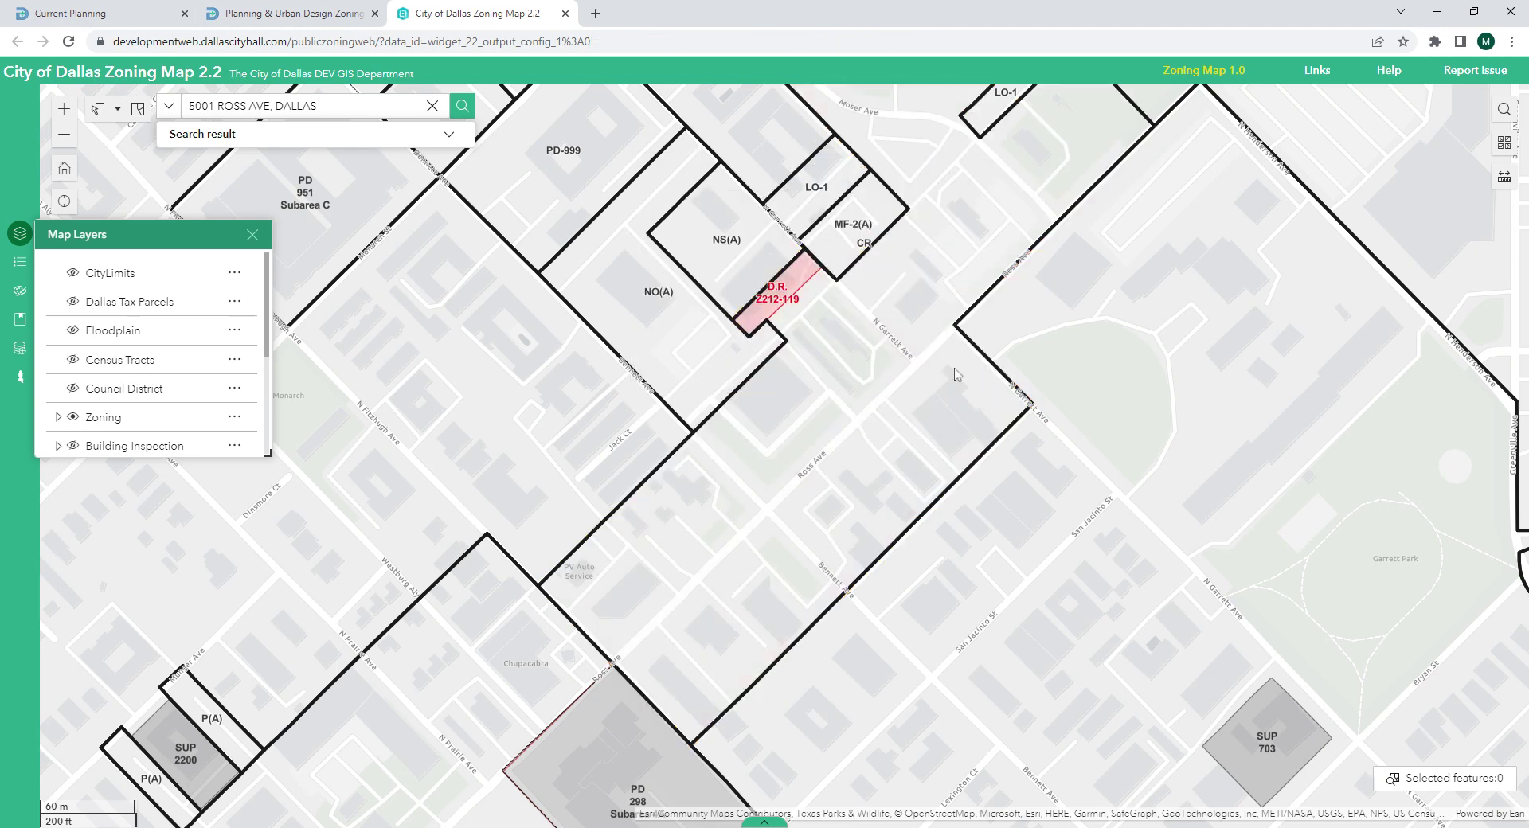
{"action": "left_click", "coordinate": [719, 388]}
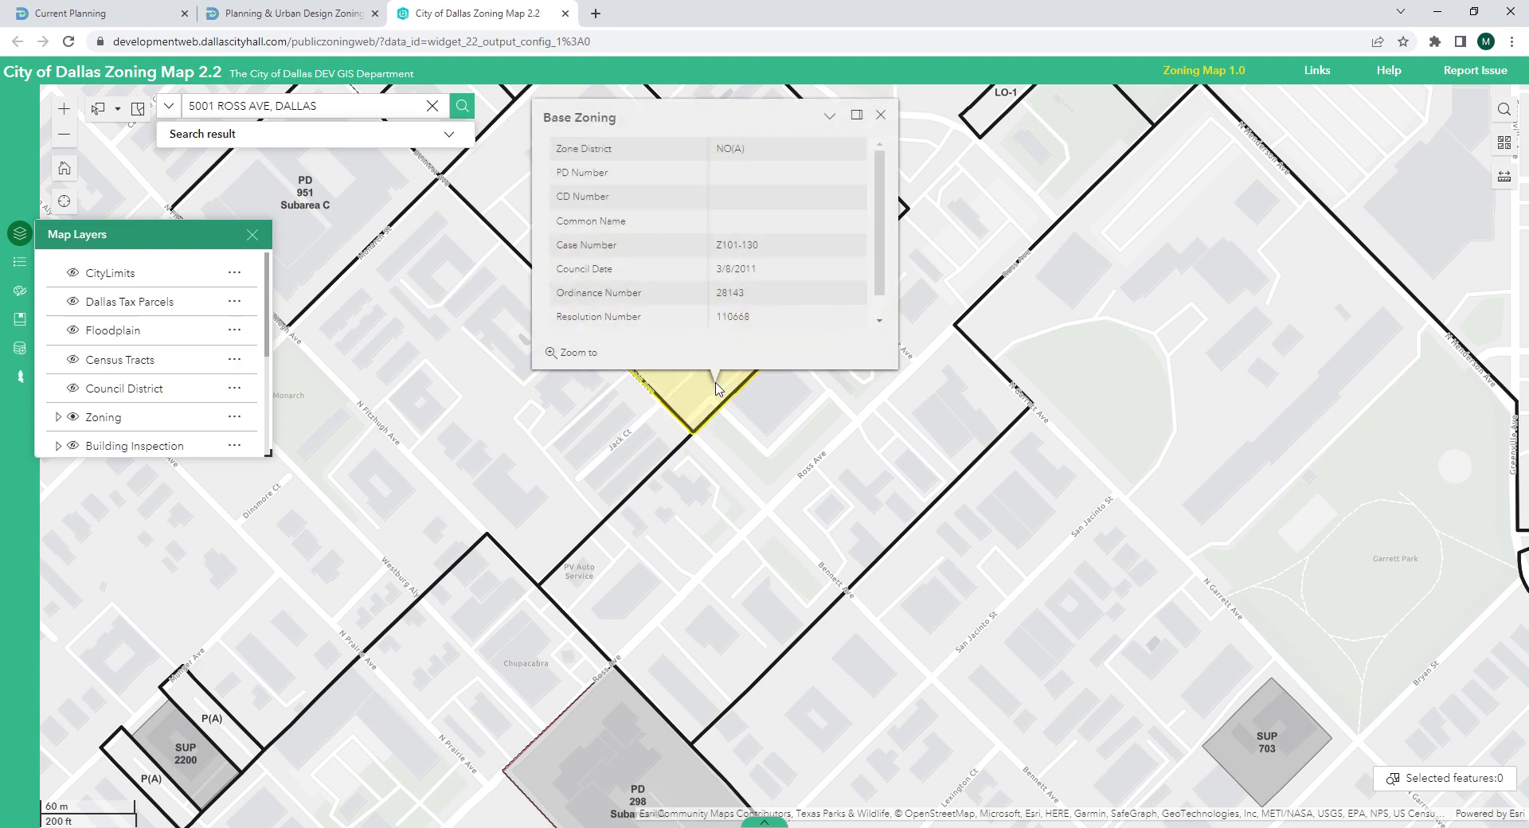
{"action": "left_click", "coordinate": [882, 113]}
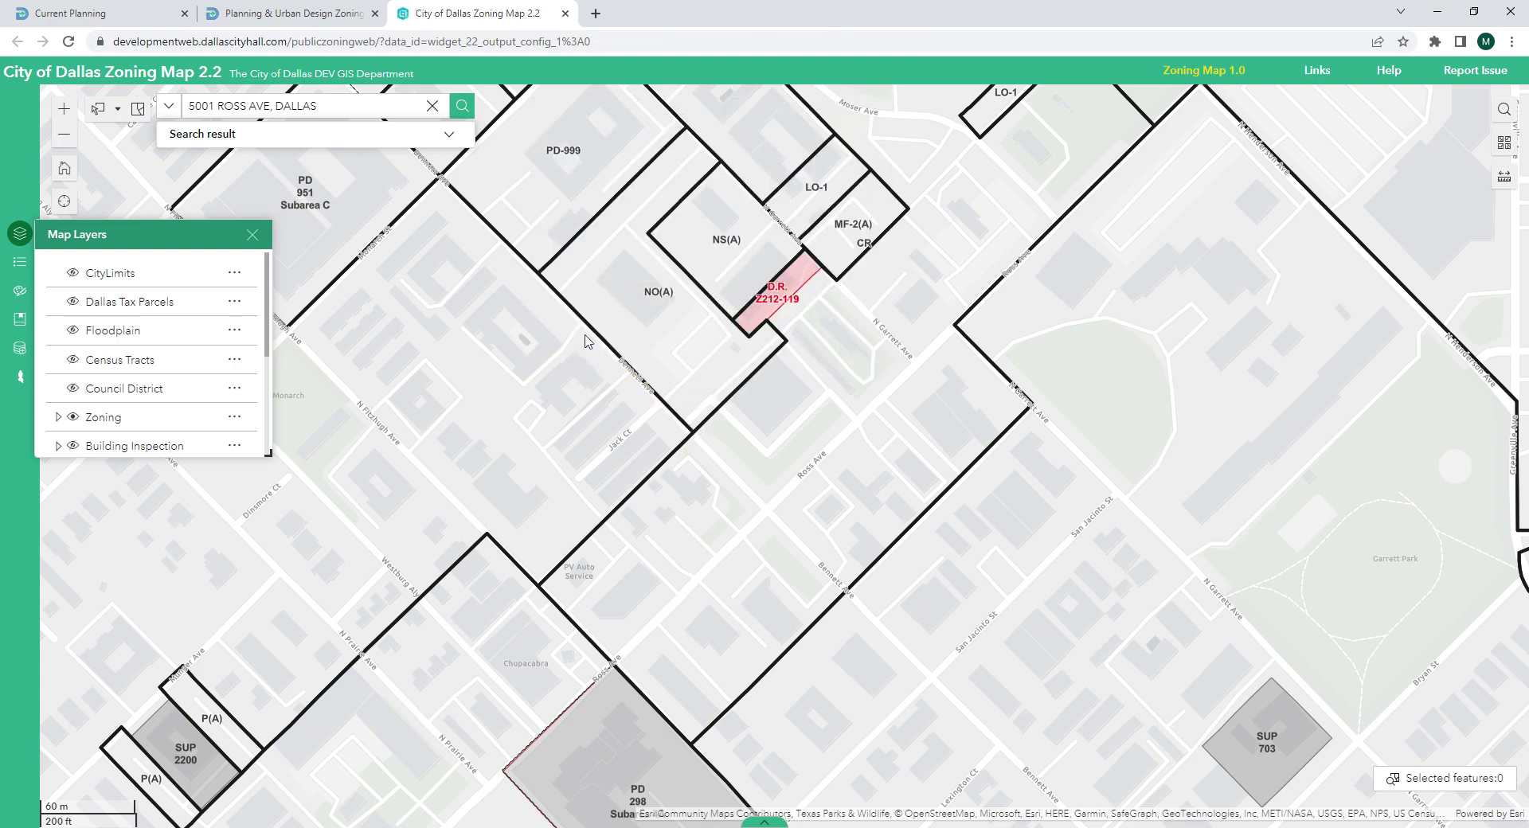
Pan west to check the MF-2(A) district, then recentre on Ross Ave
{"action": "left_click_drag", "start_coordinate": [533, 362], "coordinate": [785, 298]}
{"action": "left_click_drag", "start_coordinate": [448, 375], "coordinate": [615, 396]}
{"action": "left_click", "coordinate": [847, 385]}
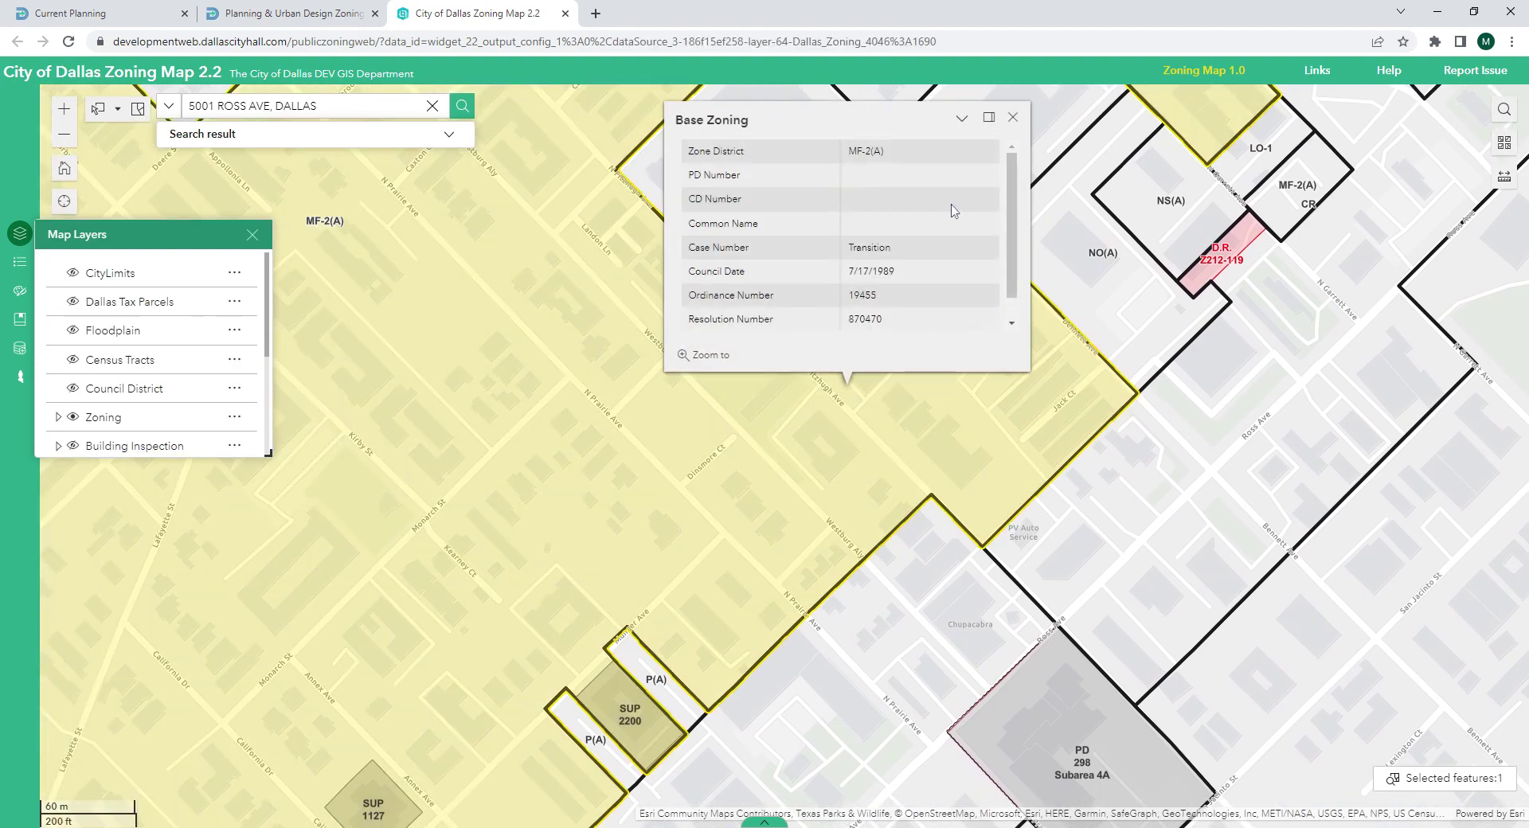
{"action": "left_click", "coordinate": [1011, 119]}
{"action": "left_click_drag", "start_coordinate": [1236, 364], "coordinate": [843, 345]}
{"action": "left_click_drag", "start_coordinate": [1042, 216], "coordinate": [984, 349]}
{"action": "left_click_drag", "start_coordinate": [932, 414], "coordinate": [995, 315]}
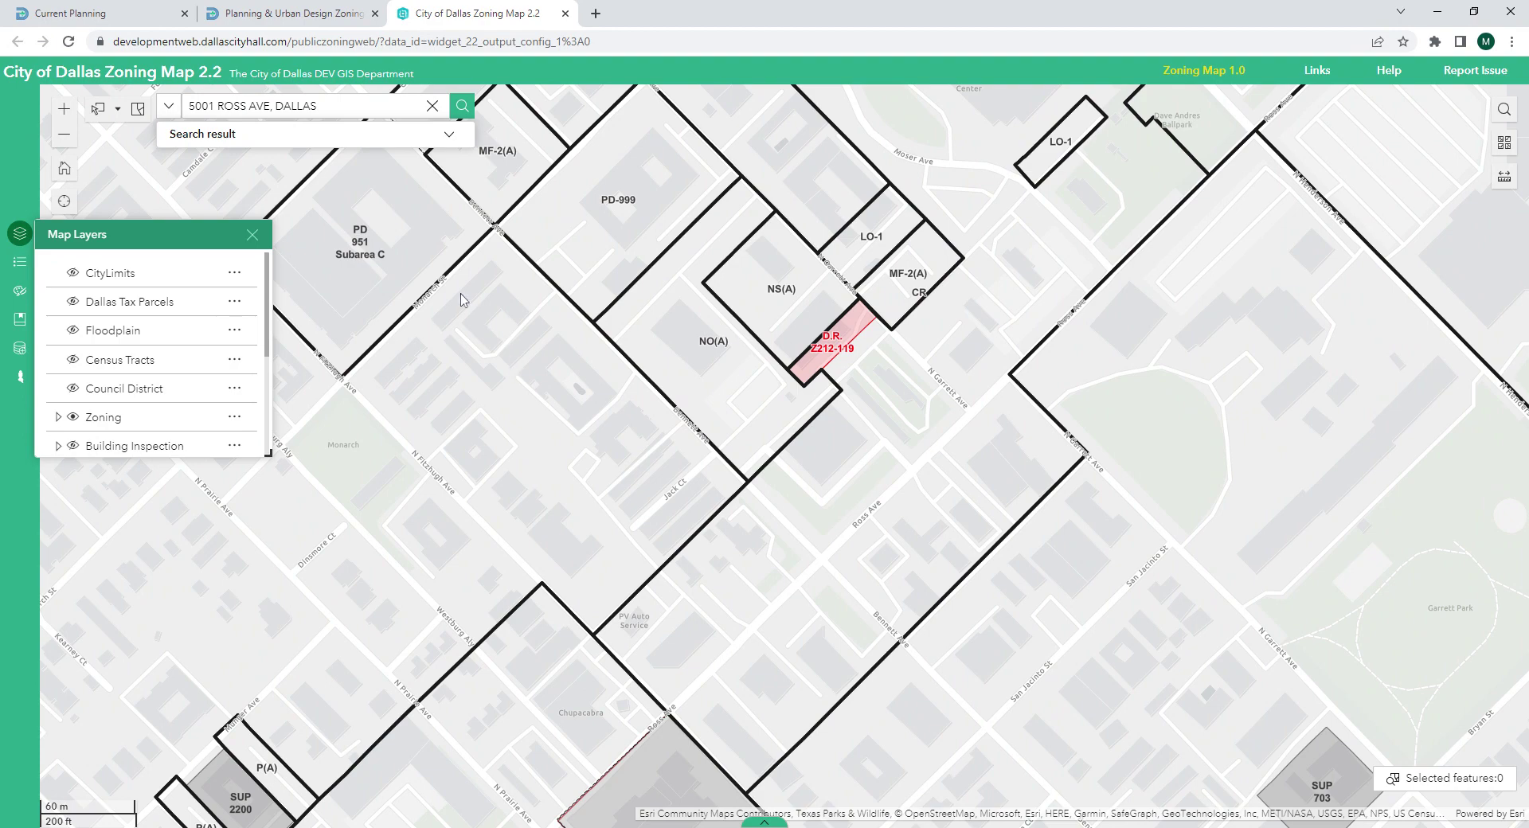
{"action": "left_click_drag", "start_coordinate": [654, 502], "coordinate": [621, 379]}
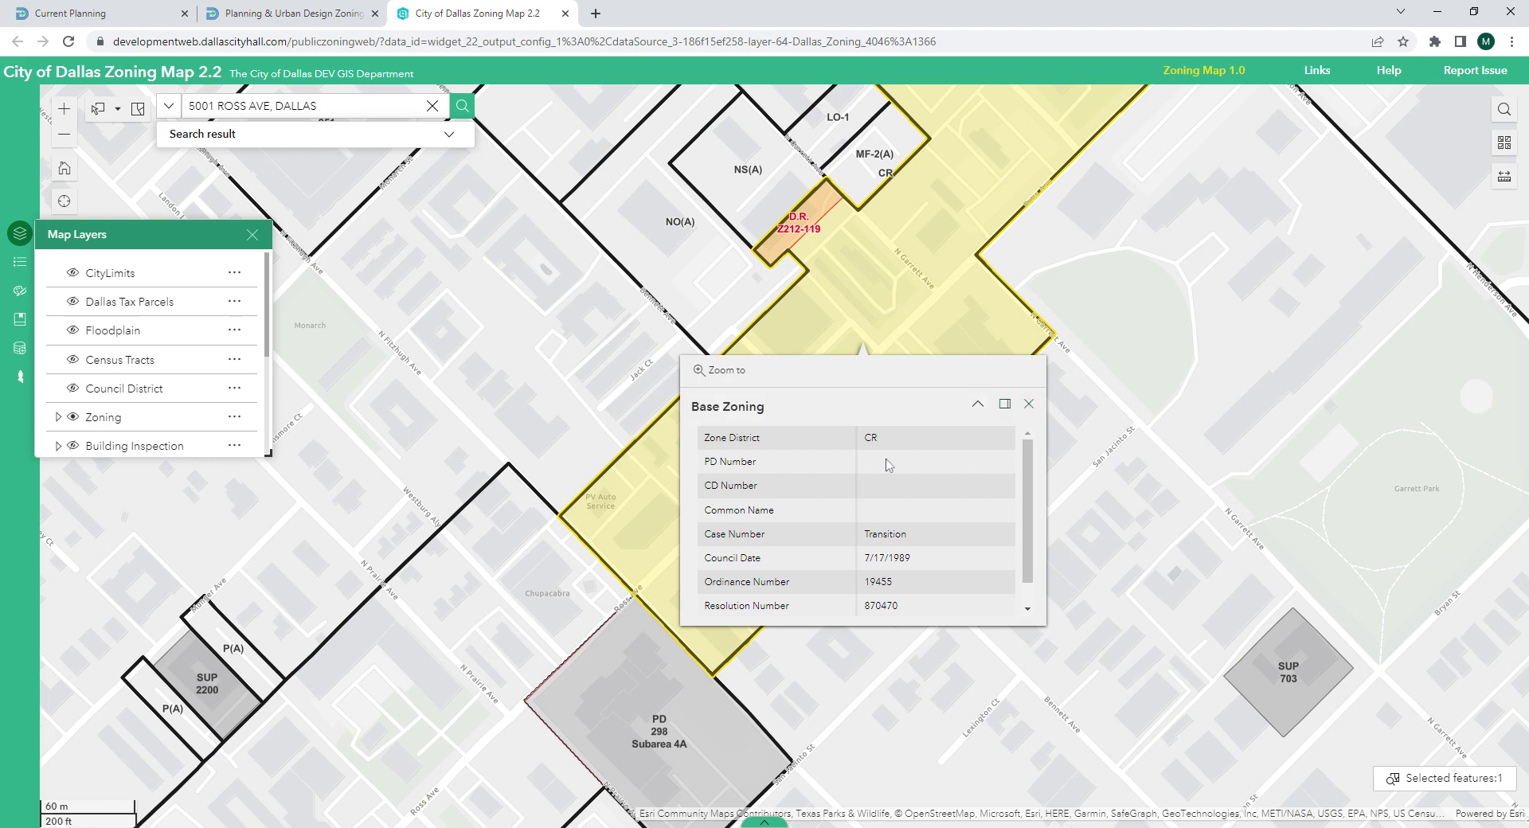
{"action": "left_click", "coordinate": [1029, 405]}
{"action": "left_click_drag", "start_coordinate": [900, 344], "coordinate": [1150, 391]}
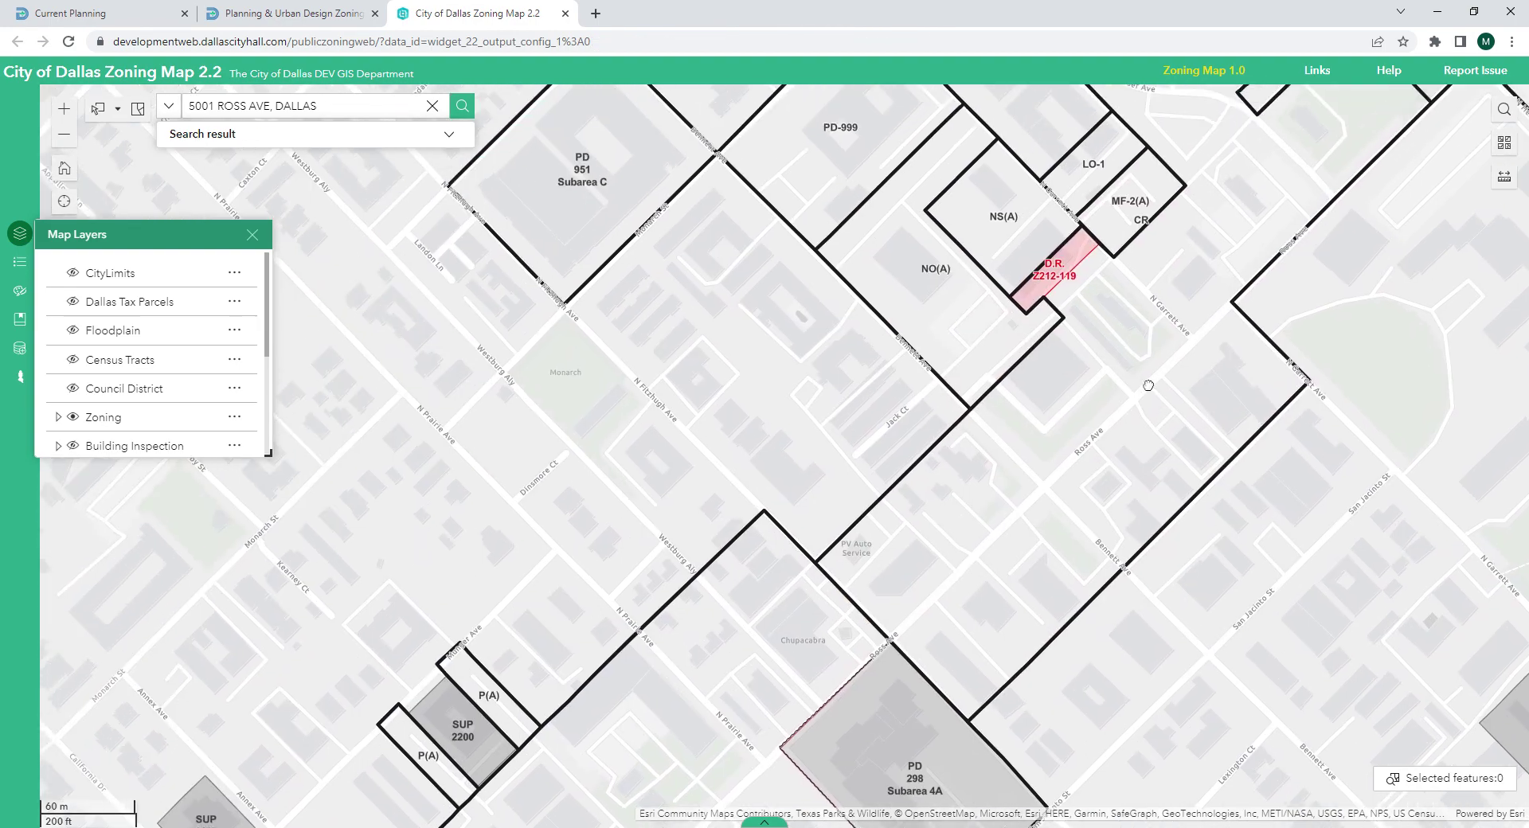
{"action": "left_click", "coordinate": [664, 434]}
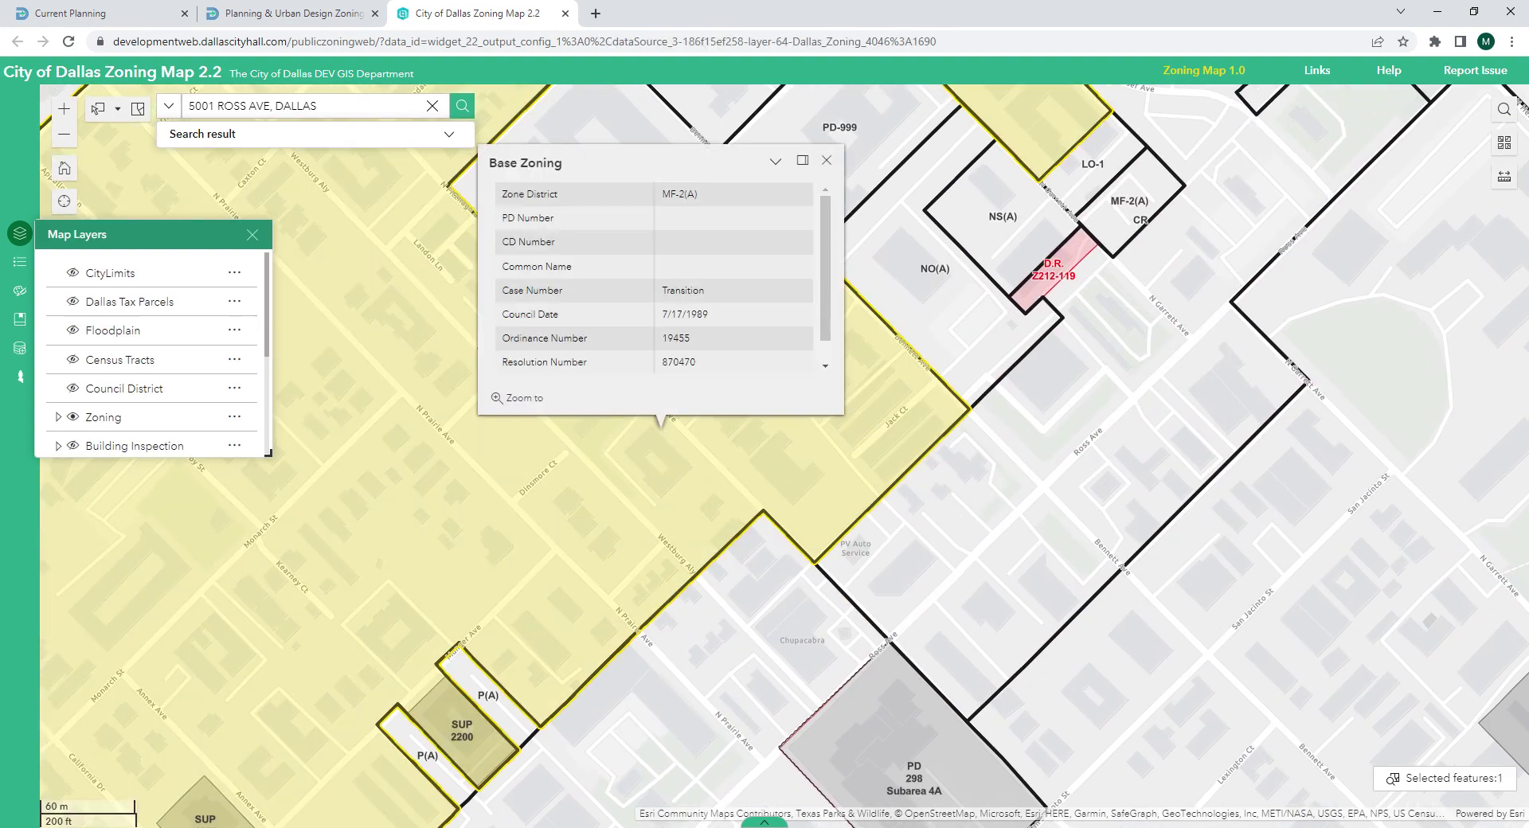
{"action": "left_click", "coordinate": [827, 160]}
{"action": "left_click_drag", "start_coordinate": [1144, 365], "coordinate": [826, 339]}
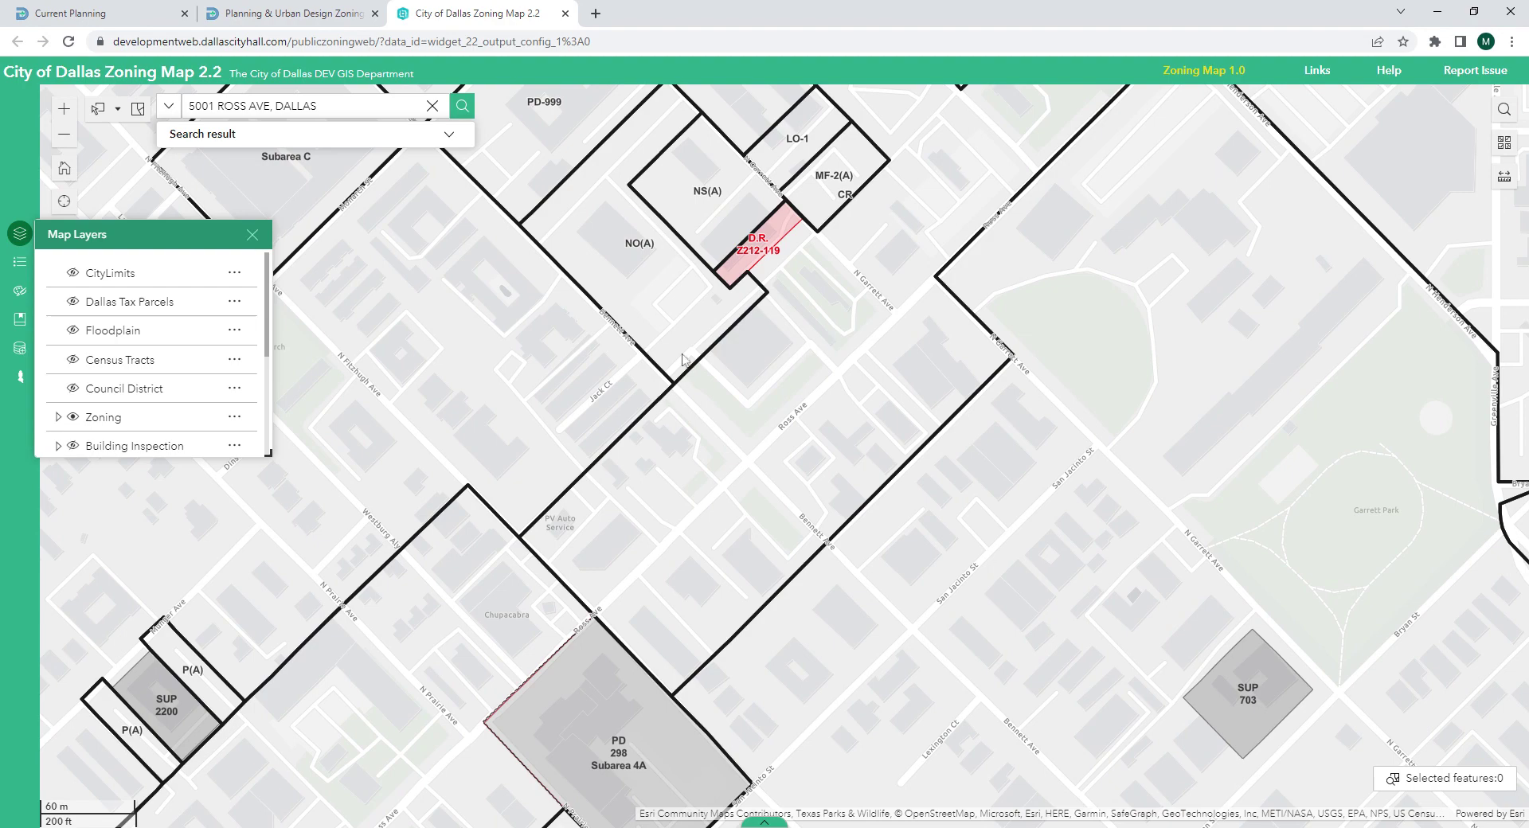
Hide the Zoning layer, show Council District boundaries, and zoom out
{"action": "left_click", "coordinate": [72, 418]}
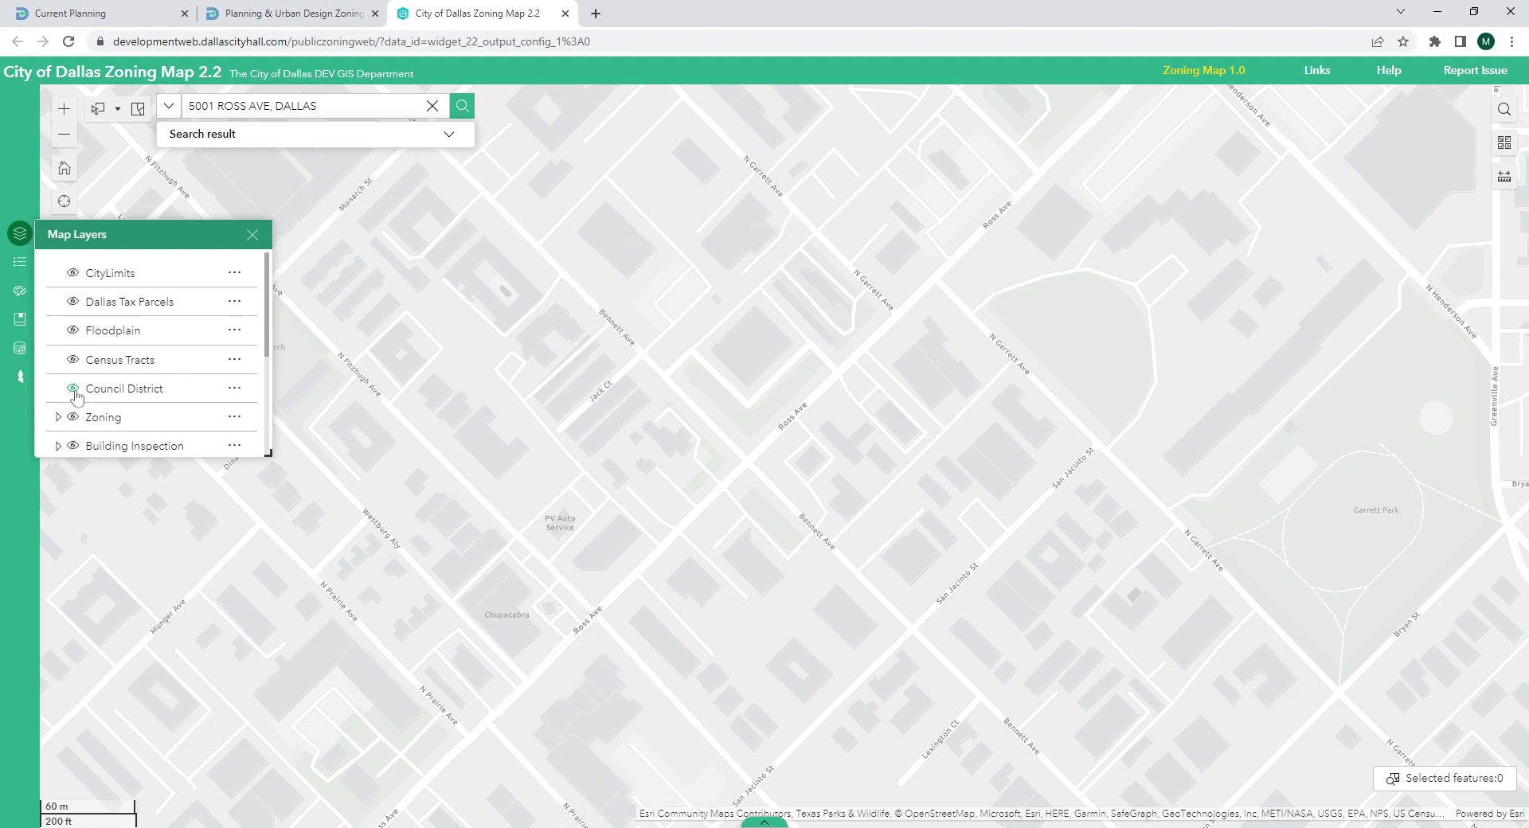
{"action": "left_click", "coordinate": [73, 389]}
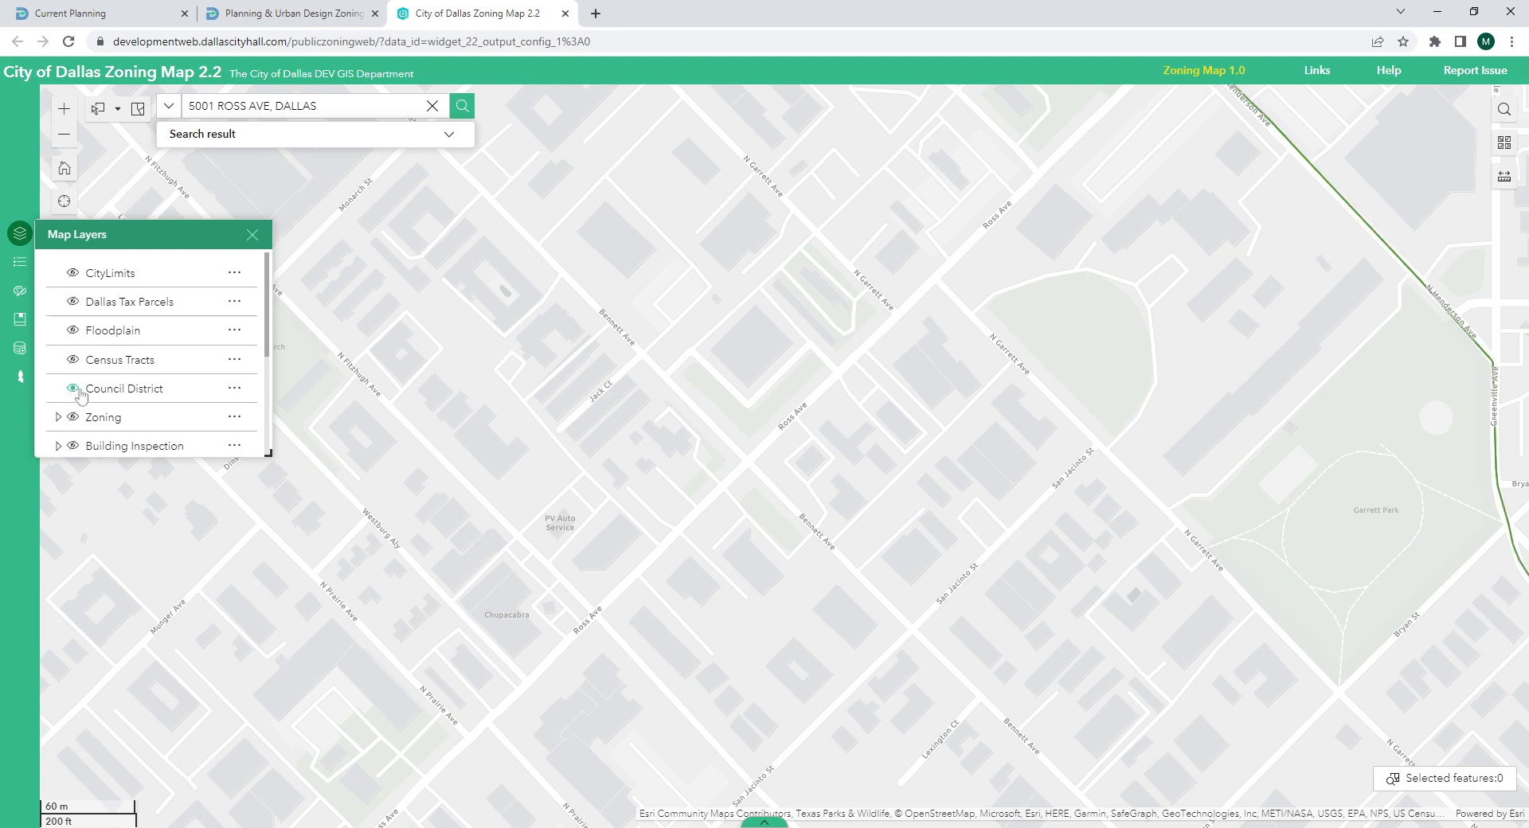
{"action": "scroll", "coordinate": [733, 400], "scroll_direction": "down", "scroll_amount": 2}
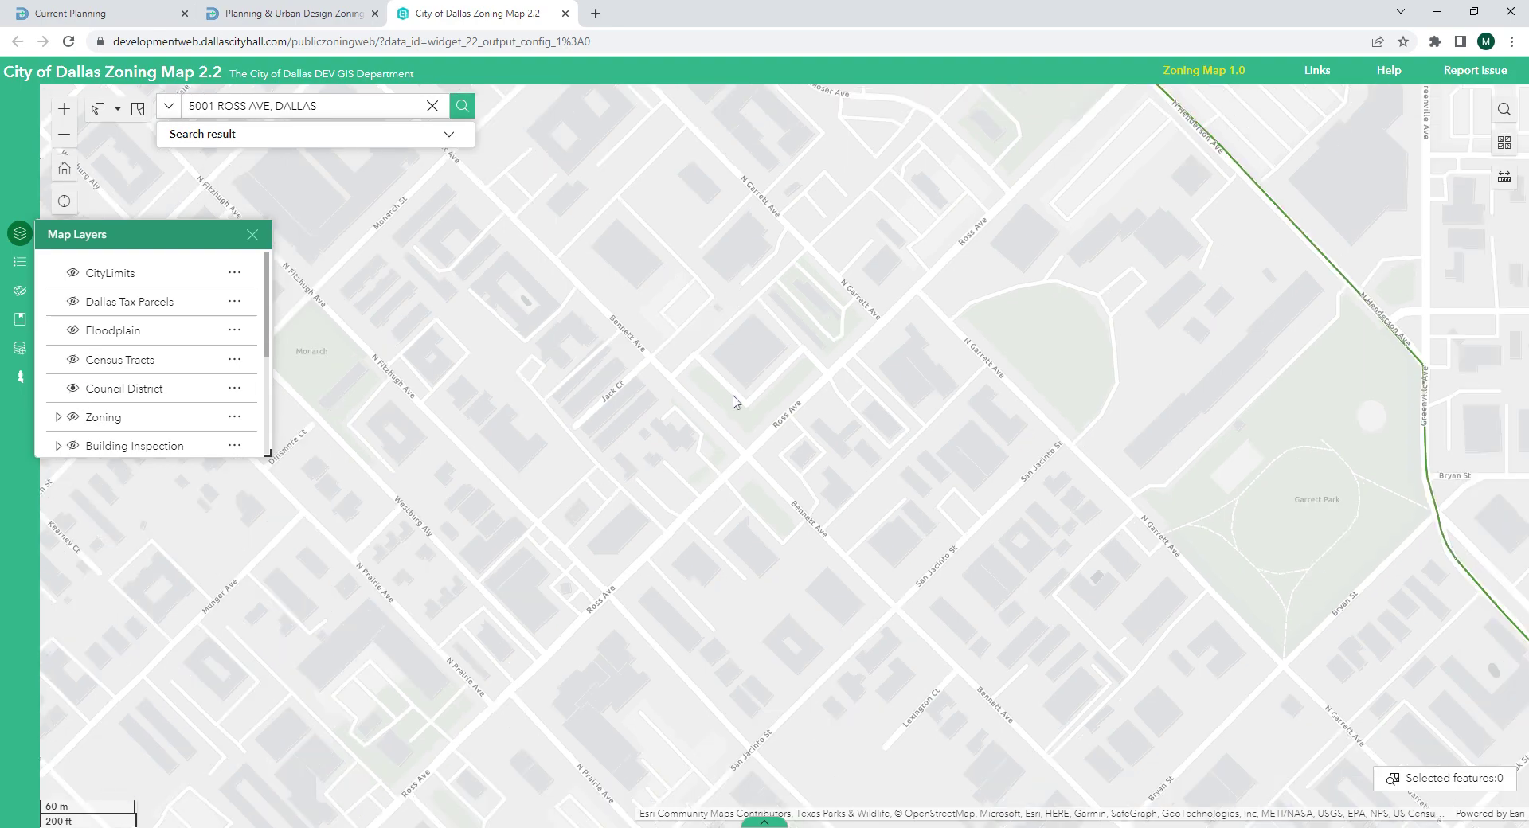
{"action": "scroll", "coordinate": [733, 400], "scroll_direction": "down", "scroll_amount": 3}
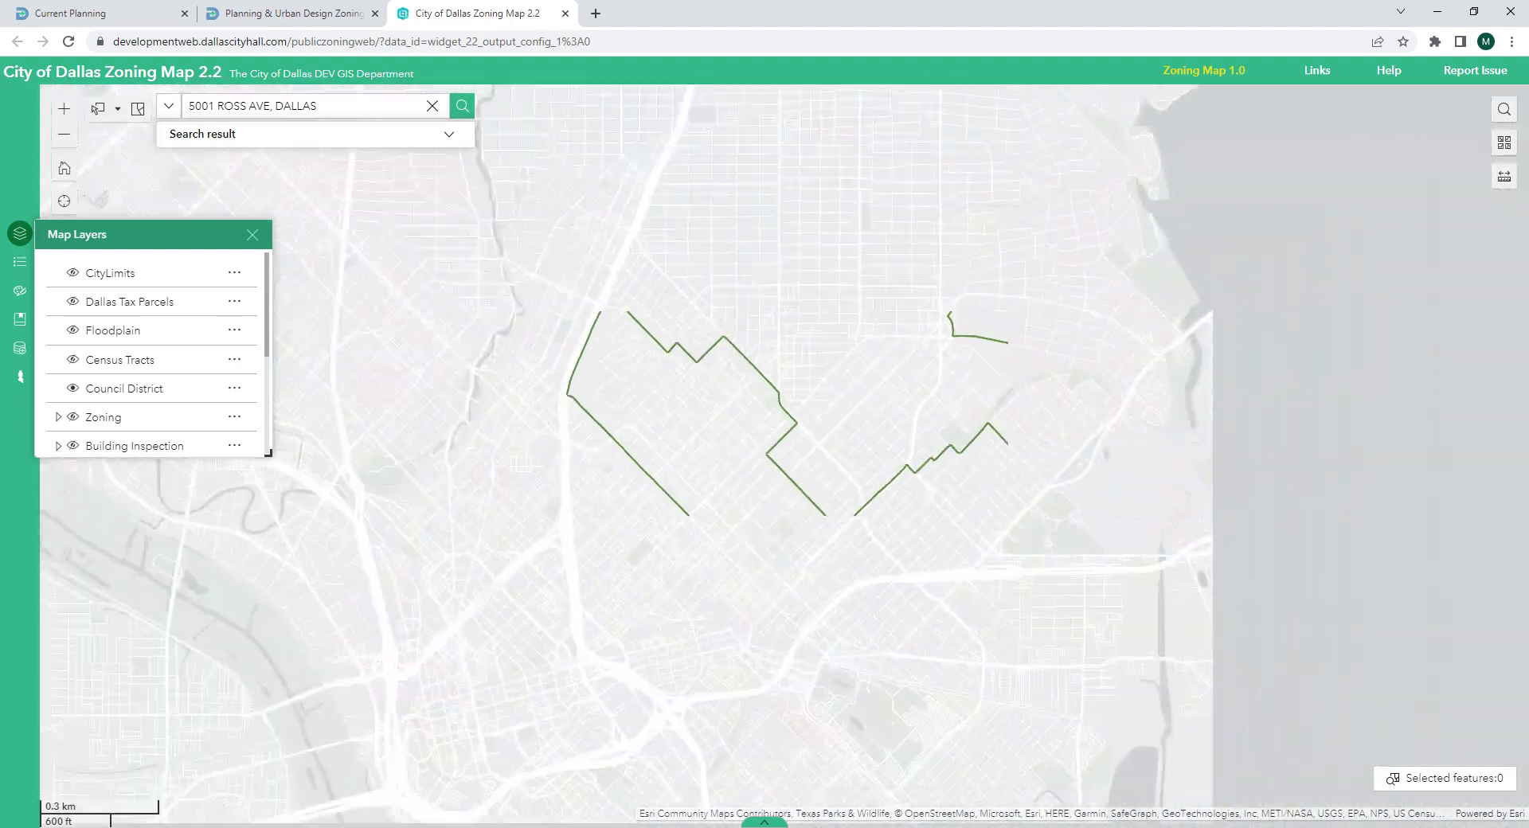
Read the District 2 council details, close them, and zoom back in
{"action": "left_click", "coordinate": [733, 400]}
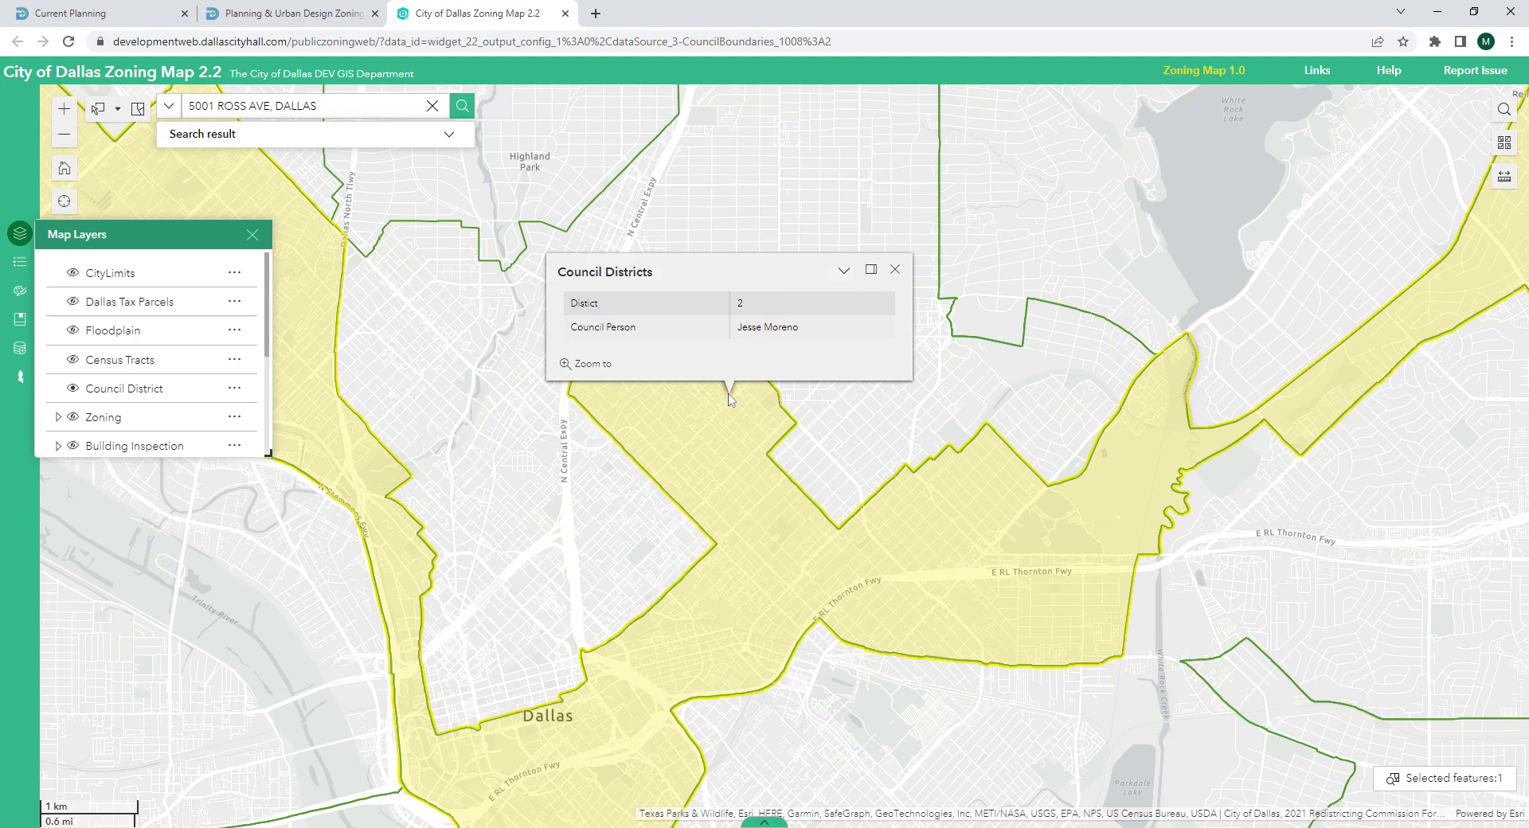
{"action": "scroll", "coordinate": [729, 398], "scroll_direction": "up", "scroll_amount": 2}
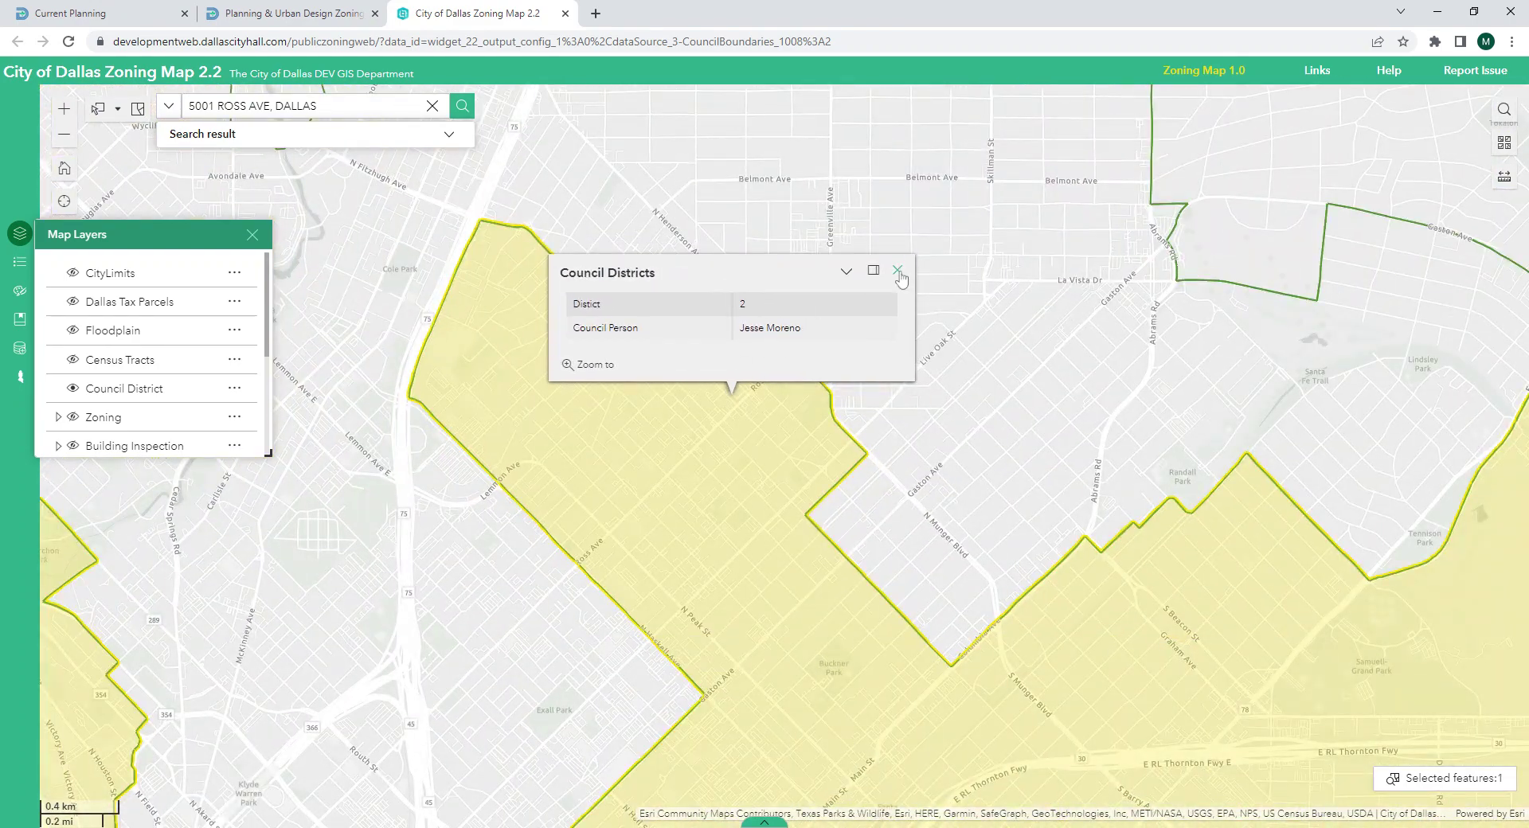
{"action": "left_click", "coordinate": [897, 271]}
{"action": "scroll", "coordinate": [736, 398], "scroll_direction": "up", "scroll_amount": 1}
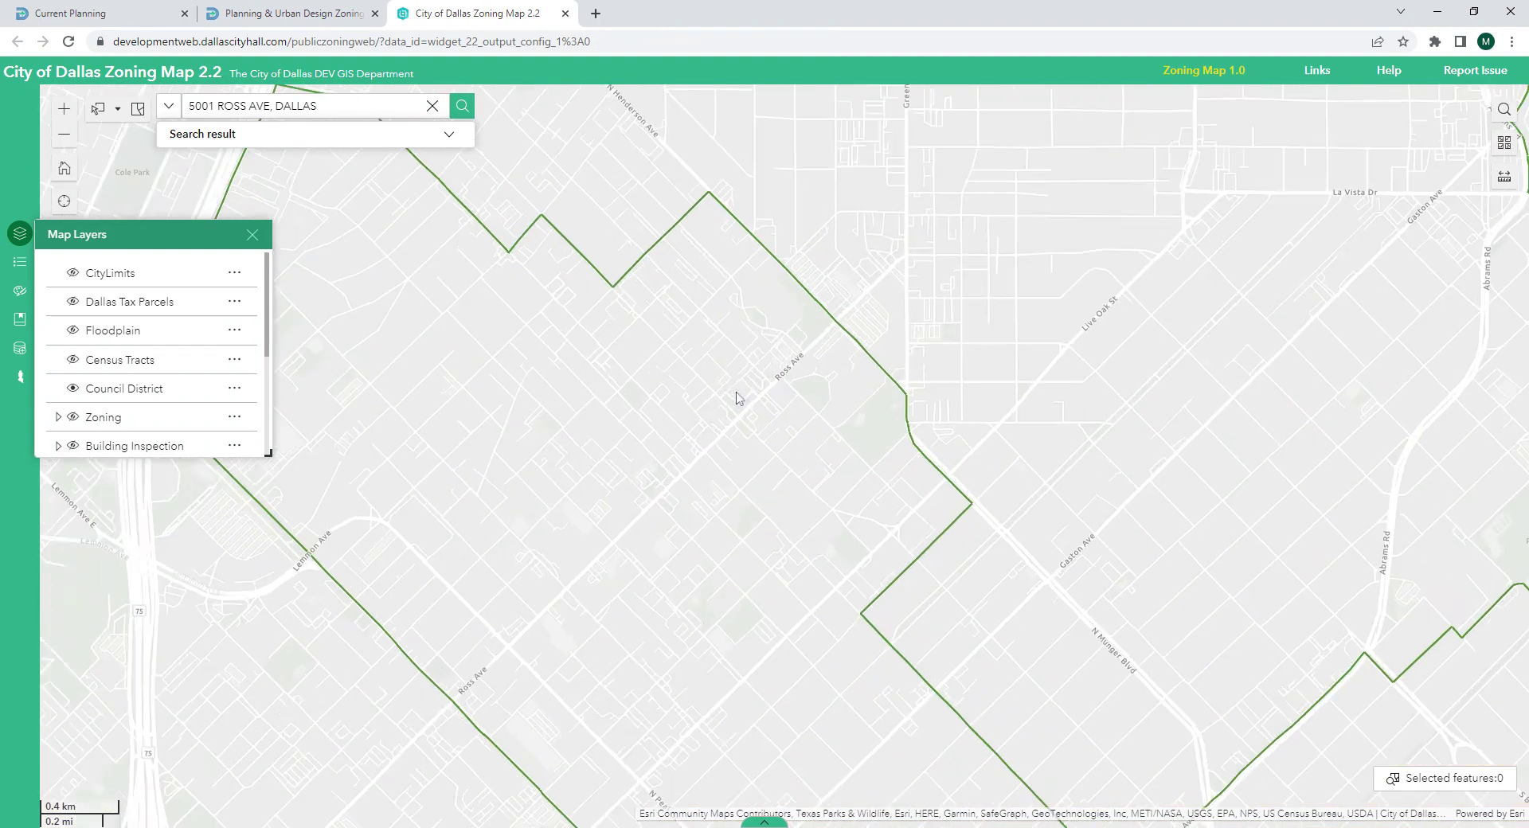
Turn off Council District, toggle Floodplain on and off, close Map Layers, and zoom in
{"action": "left_click", "coordinate": [73, 388]}
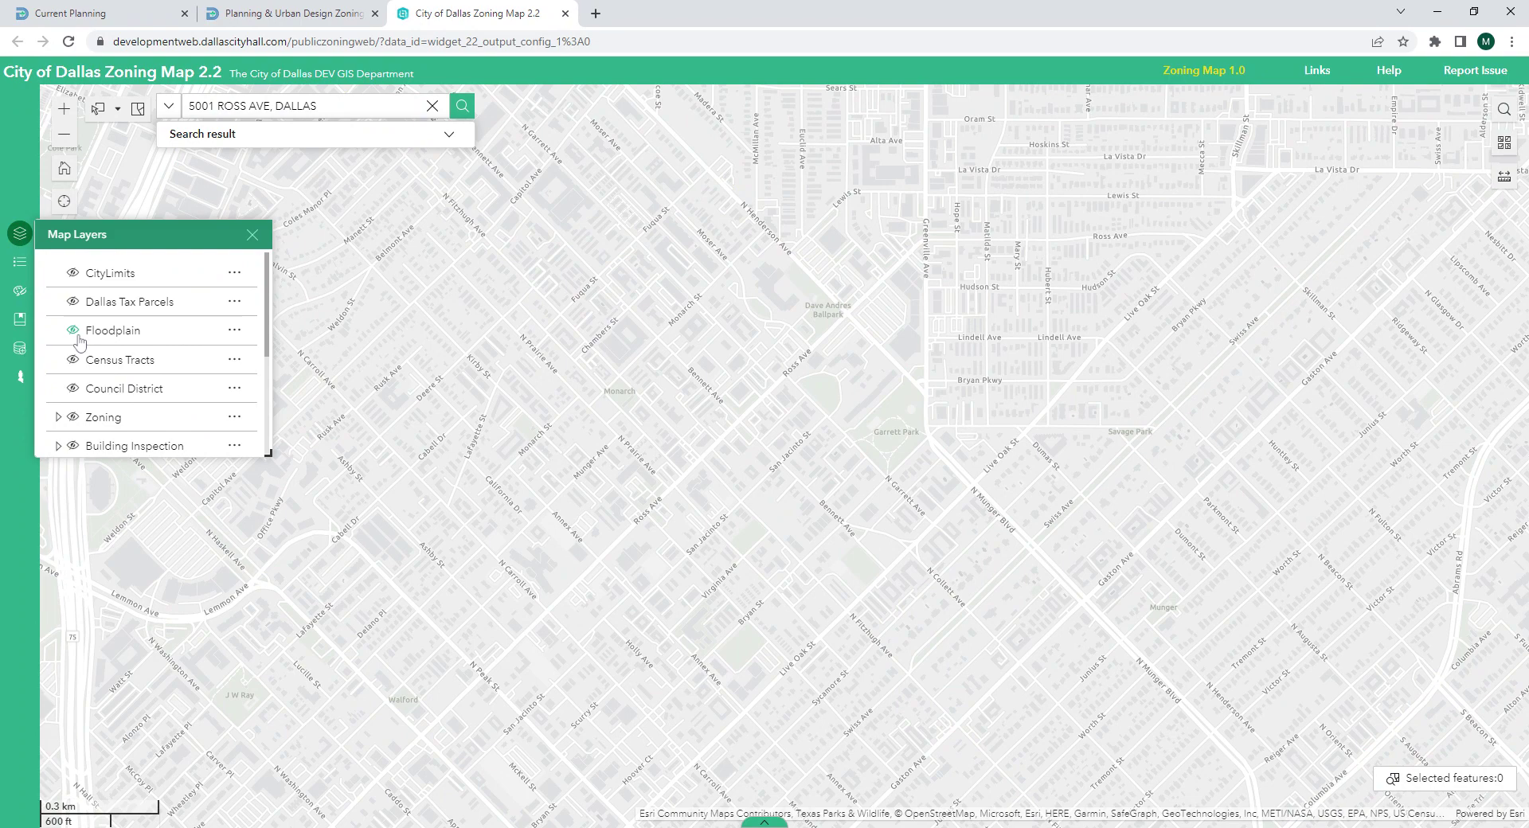
{"action": "left_click", "coordinate": [74, 331]}
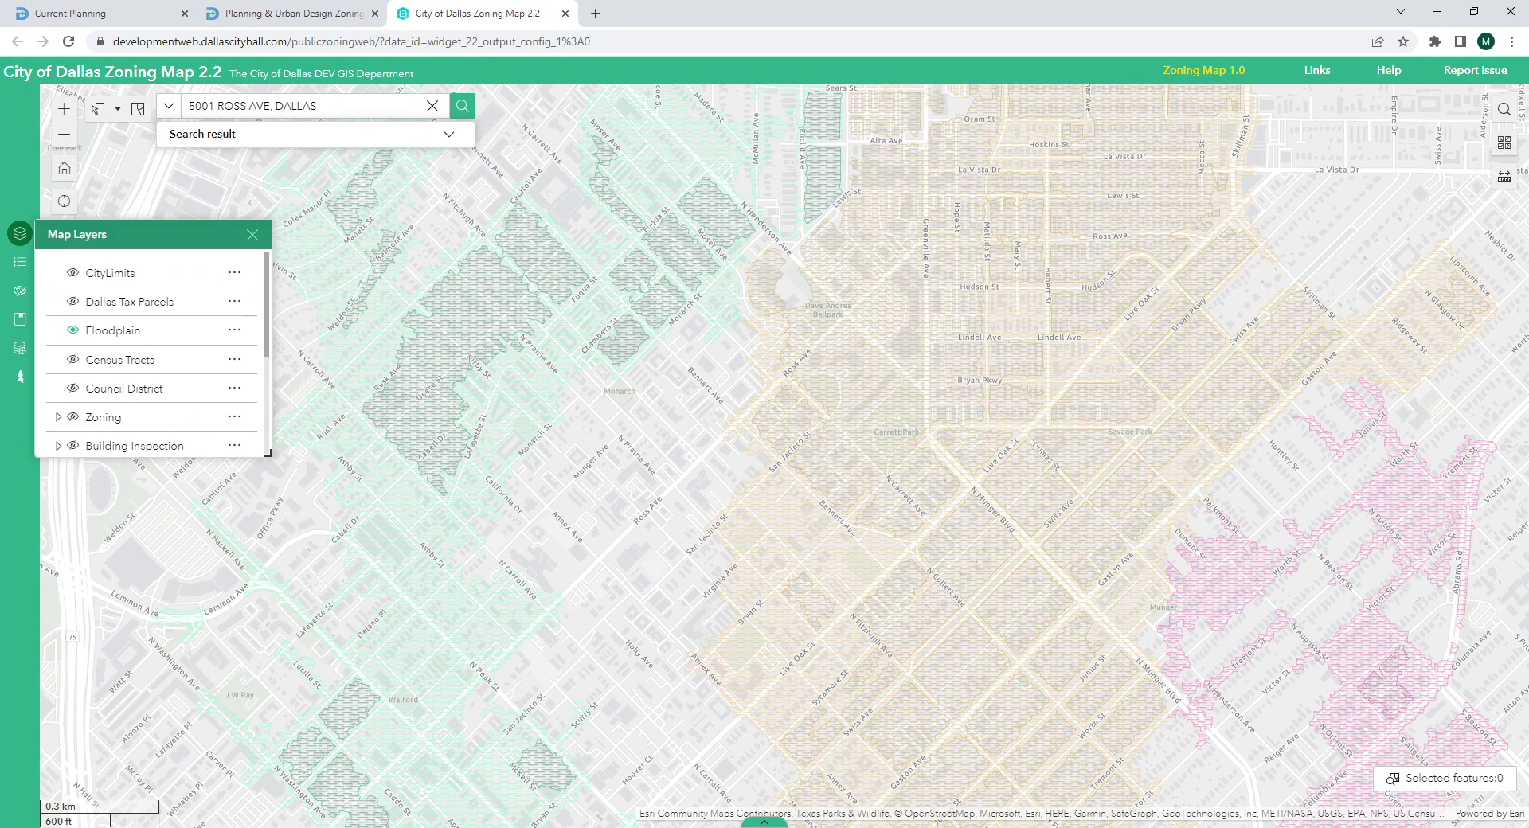
{"action": "left_click", "coordinate": [73, 332]}
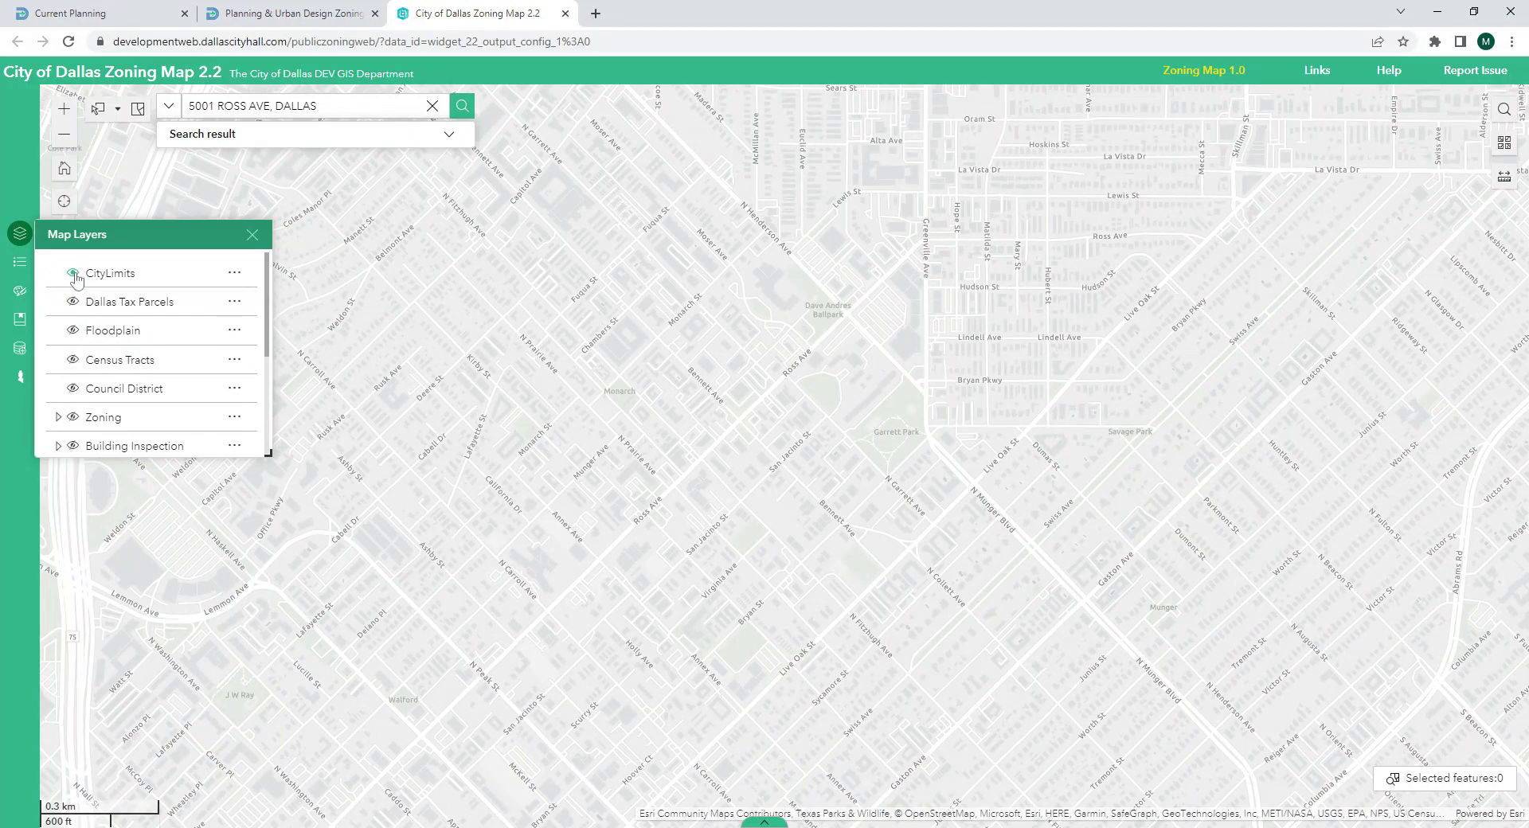
{"action": "scroll", "coordinate": [151, 379], "scroll_direction": "down", "scroll_amount": 3}
{"action": "scroll", "coordinate": [152, 379], "scroll_direction": "up", "scroll_amount": 3}
{"action": "left_click", "coordinate": [251, 234]}
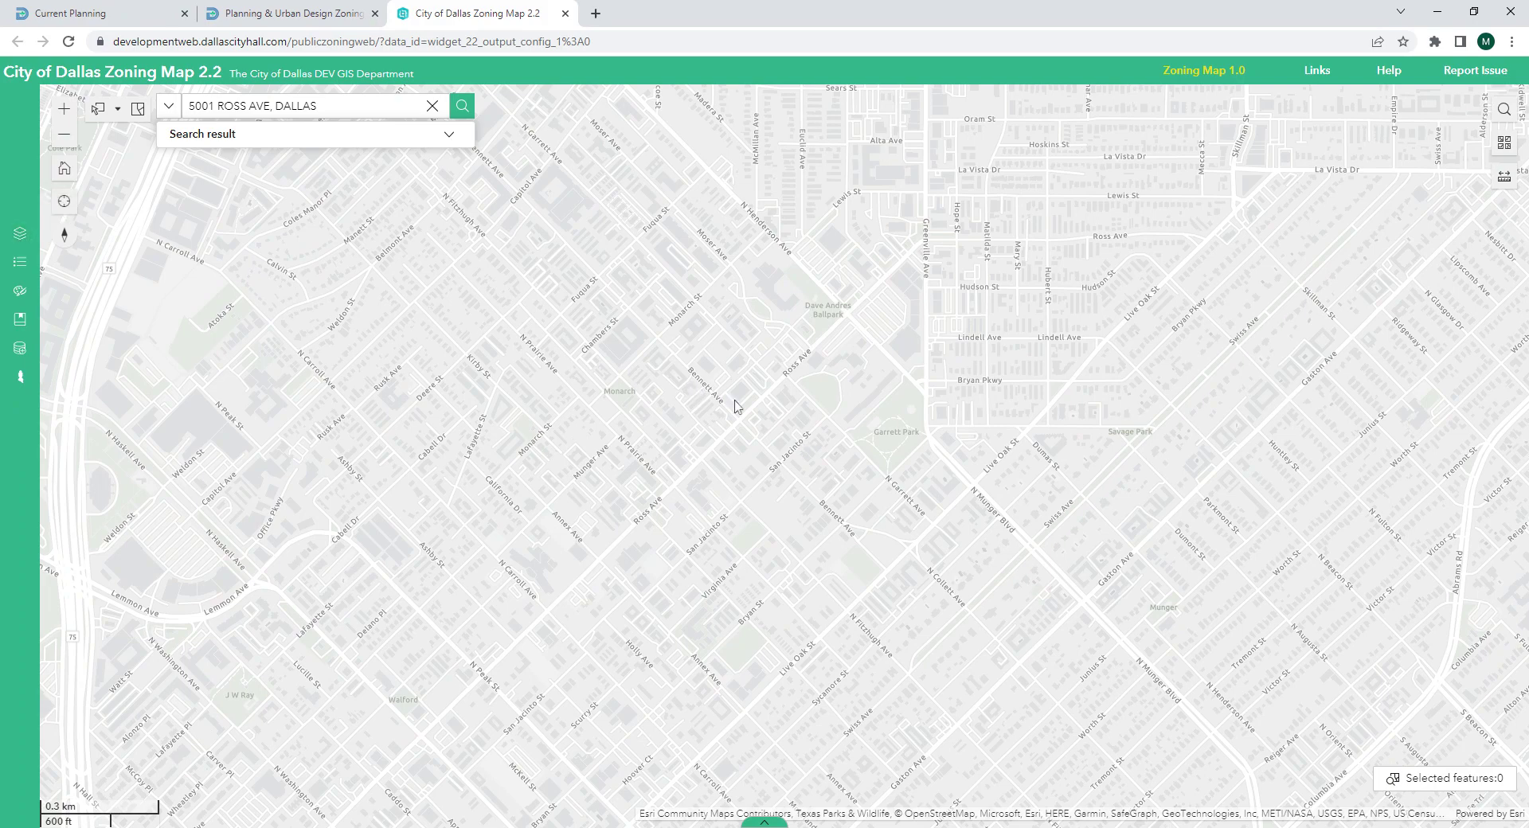
{"action": "scroll", "coordinate": [734, 406], "scroll_direction": "up", "scroll_amount": 2}
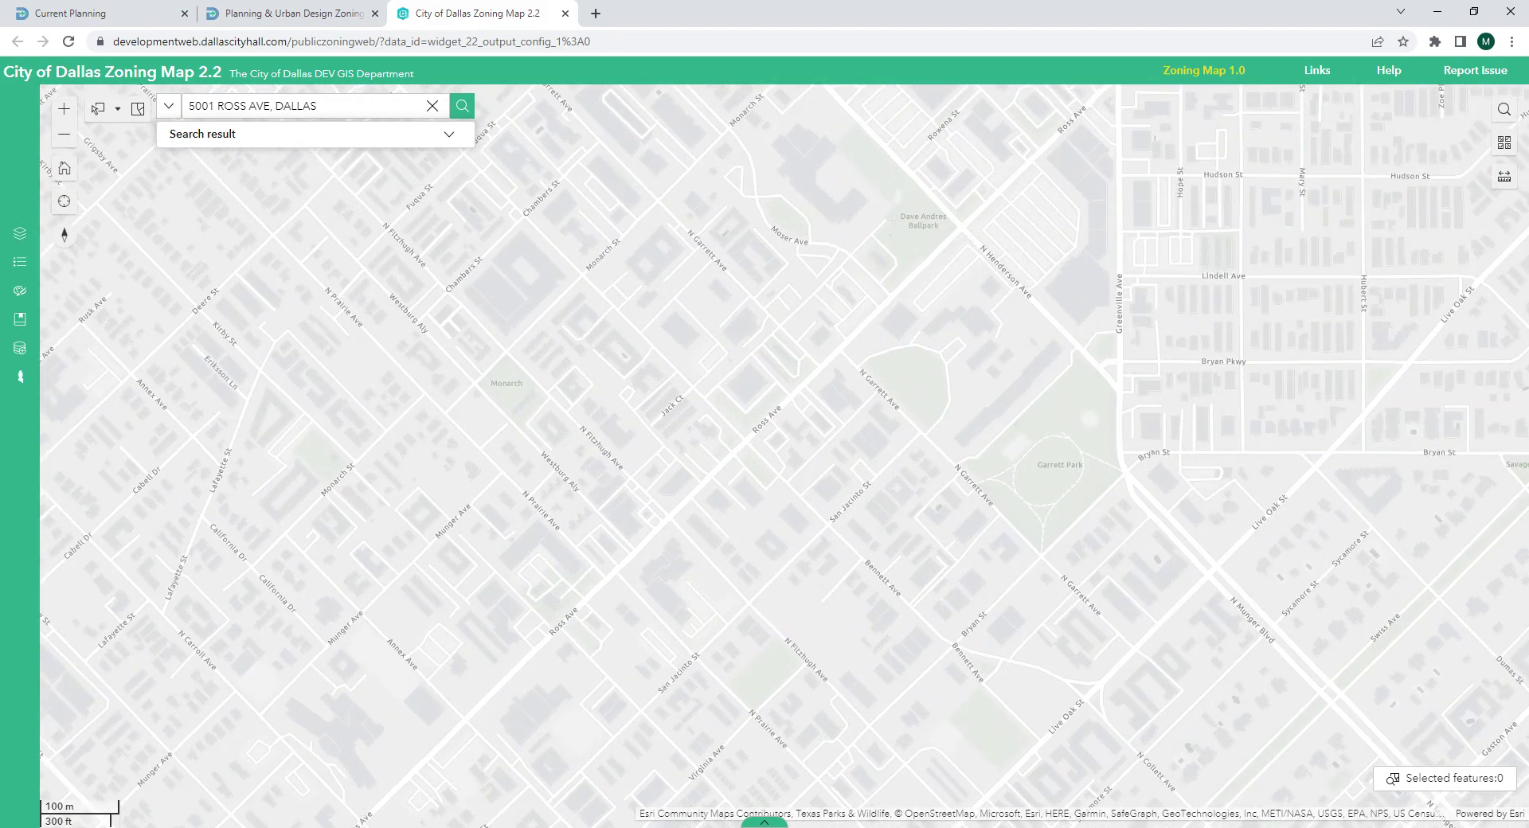